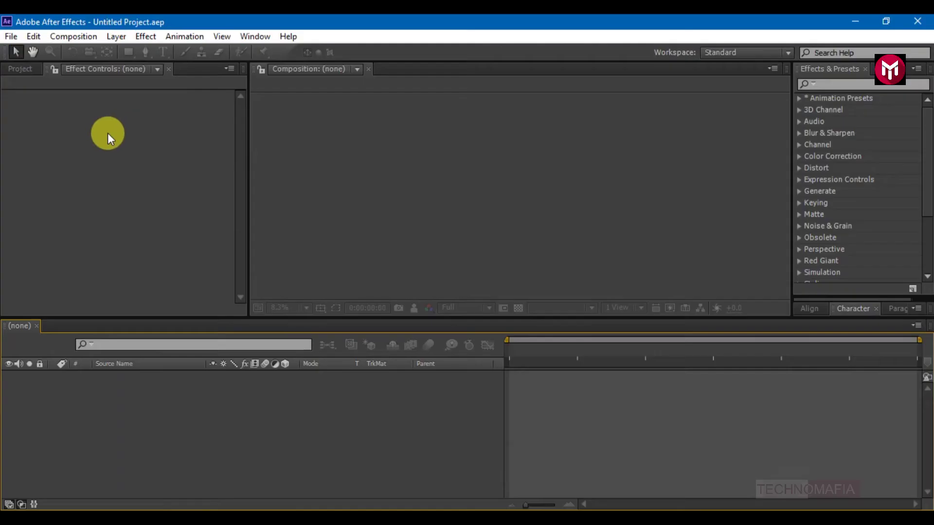
- Create a composition named opener at 3840 x 2160 px, 24 fps, quarter resolution and 5 seconds long
left_click(73, 37)
left_click(79, 52)
type("vectar")
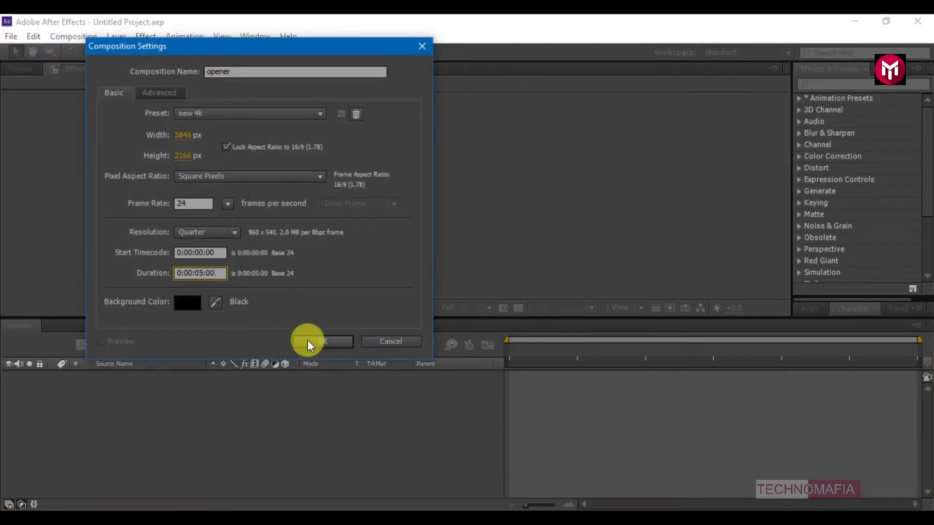
left_click(307, 340)
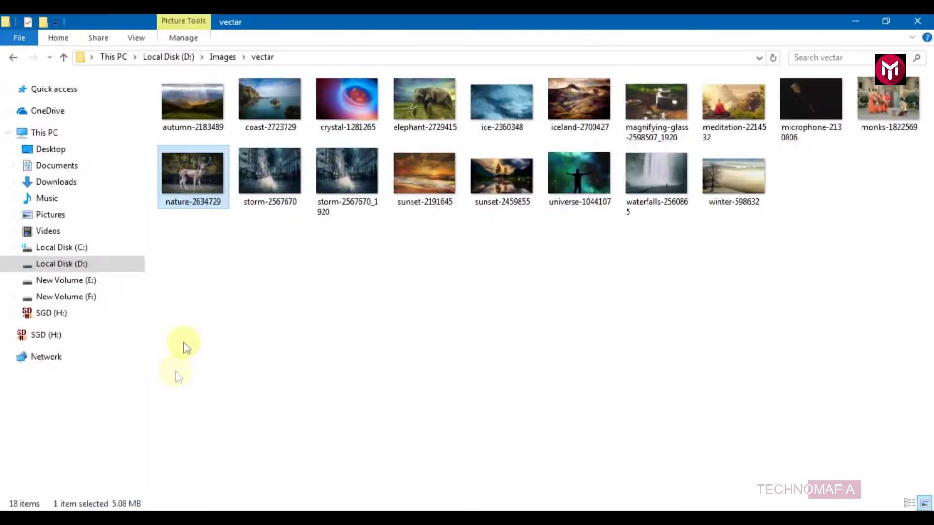
- Import the image nature-2634729 from the vectar folder into After Effects and add it as a layer in the opener composition
left_click_drag(197, 192, 22, 70)
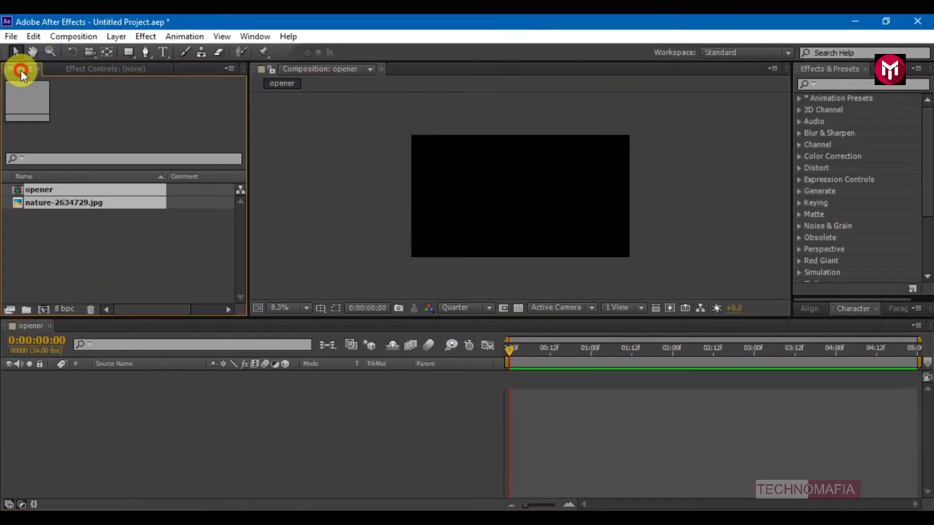
left_click(32, 251)
left_click_drag(33, 194, 119, 376)
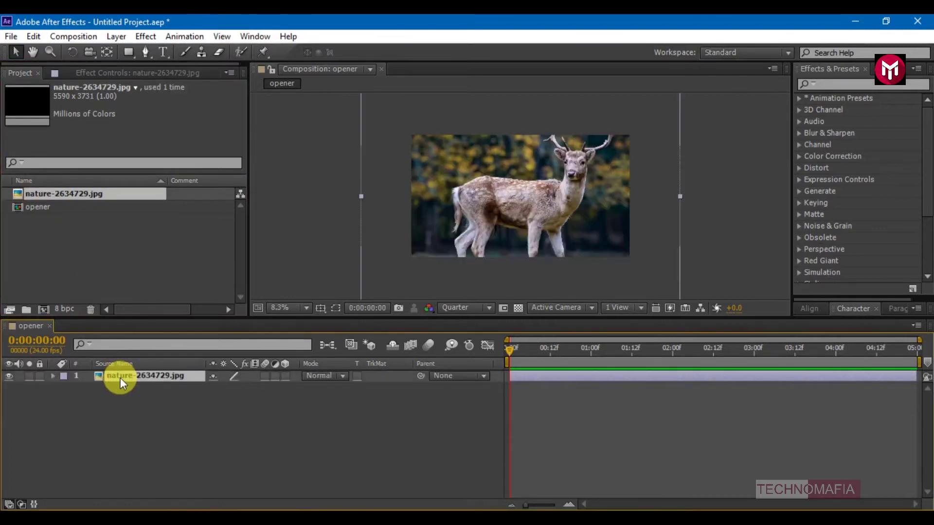
- Scale the nature-2634729.jpg layer to 70%
key("s")
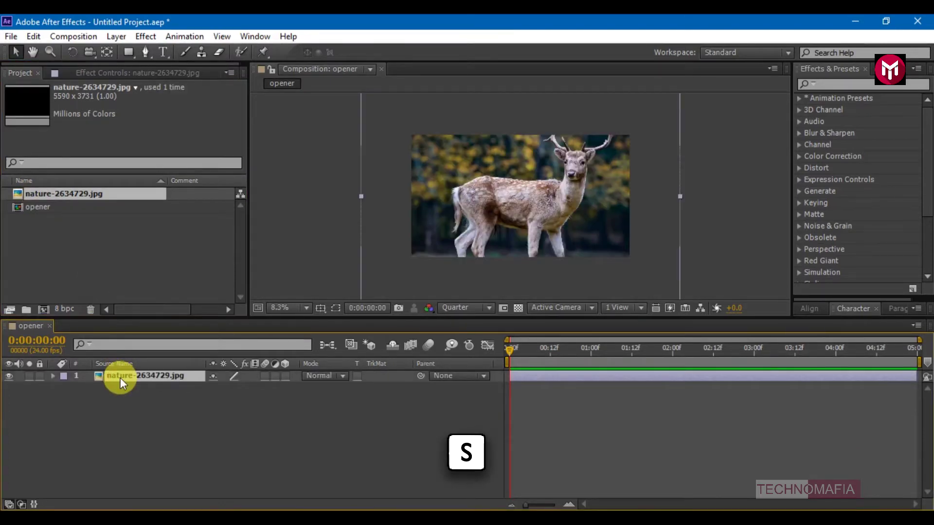
key("s")
left_click(228, 388)
type("70")
key("Return")
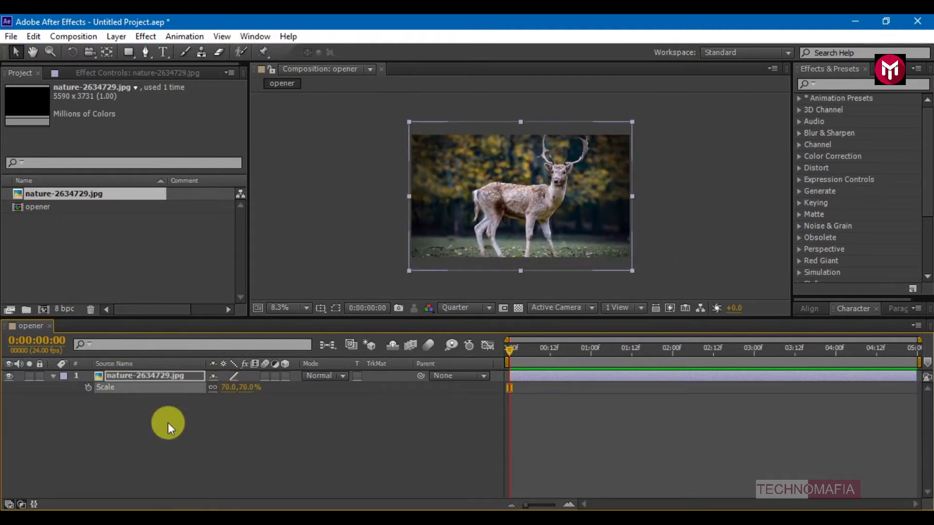
- Pre-compose the nature-2634729.jpg layer into a new composition named pic
left_click(57, 379)
right_click(98, 378)
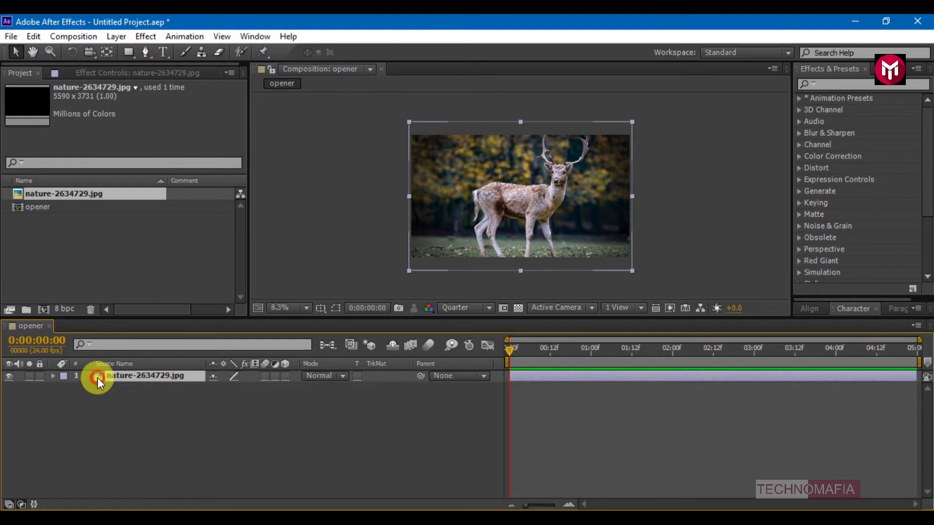
left_click(136, 425)
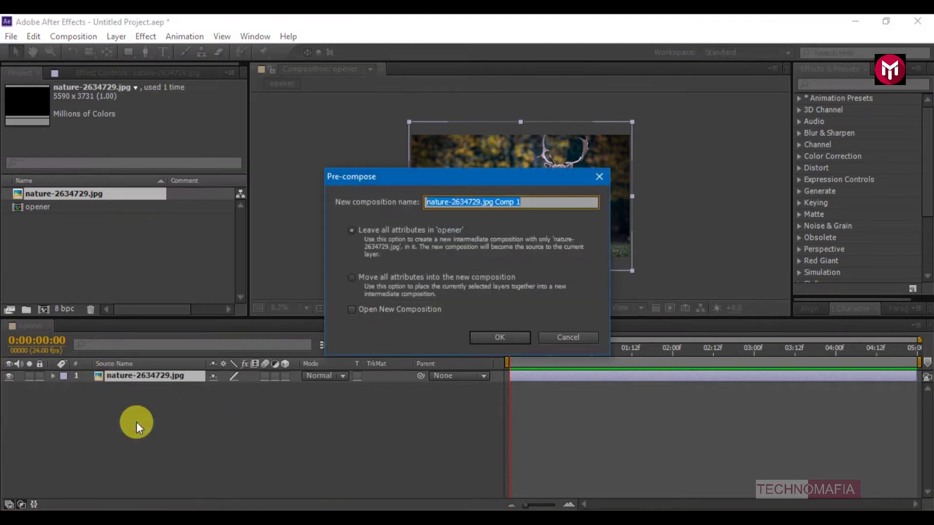
type("pic")
key("Return")
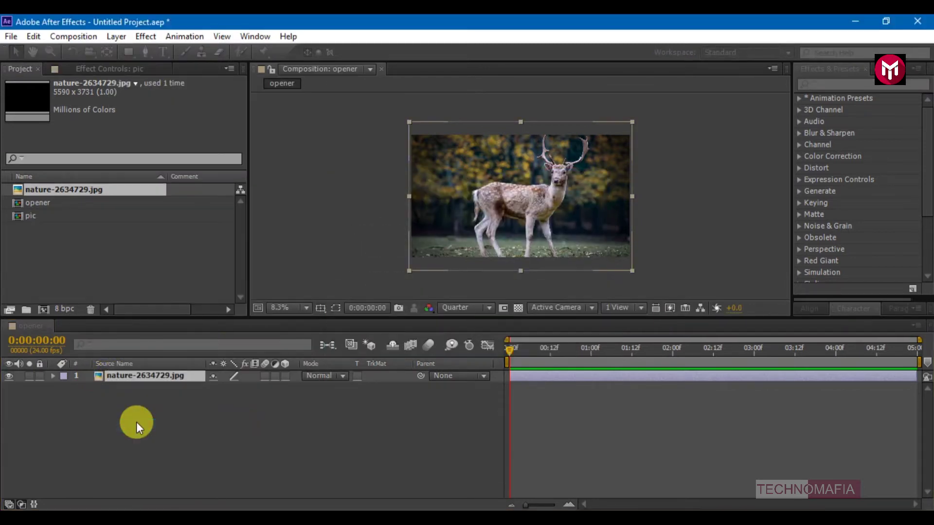
left_click(136, 423)
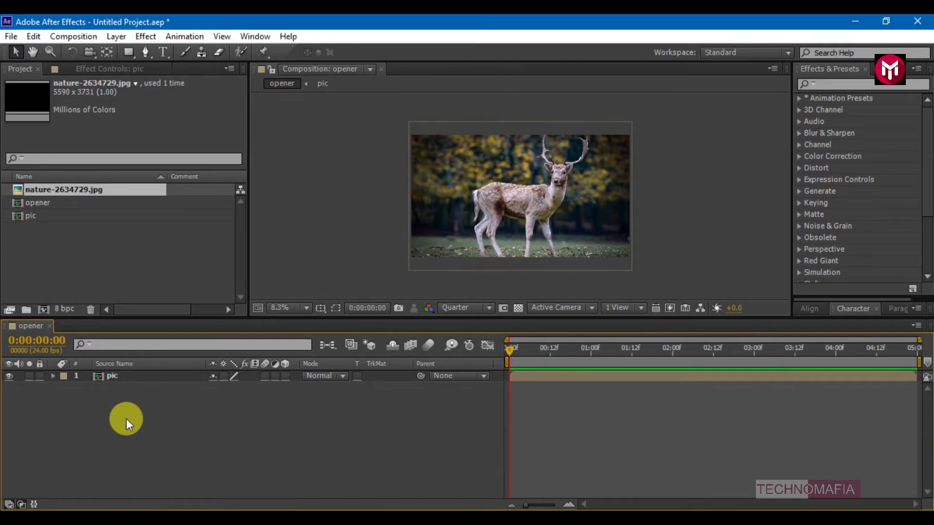
- Add an adjustment layer above the pic layer and apply the Transform effect to it
right_click(127, 419)
mouse_move(292, 273)
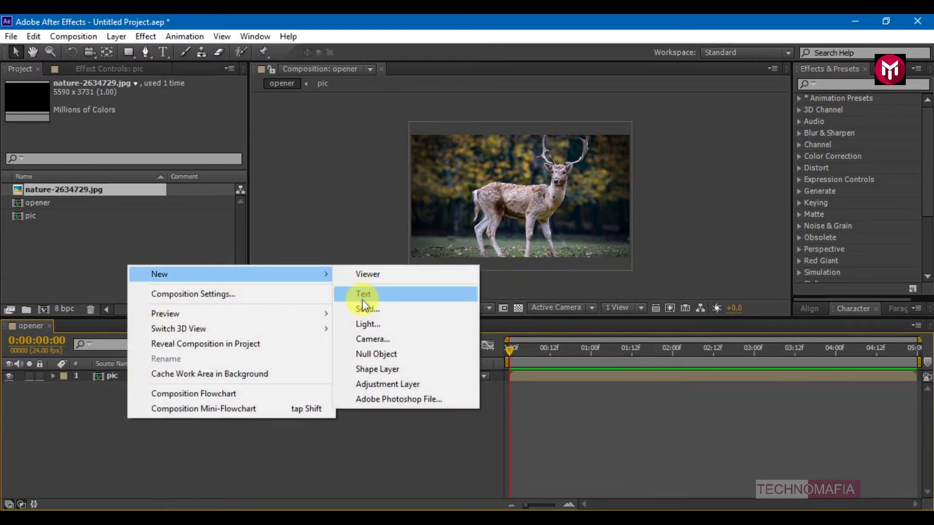
left_click(386, 386)
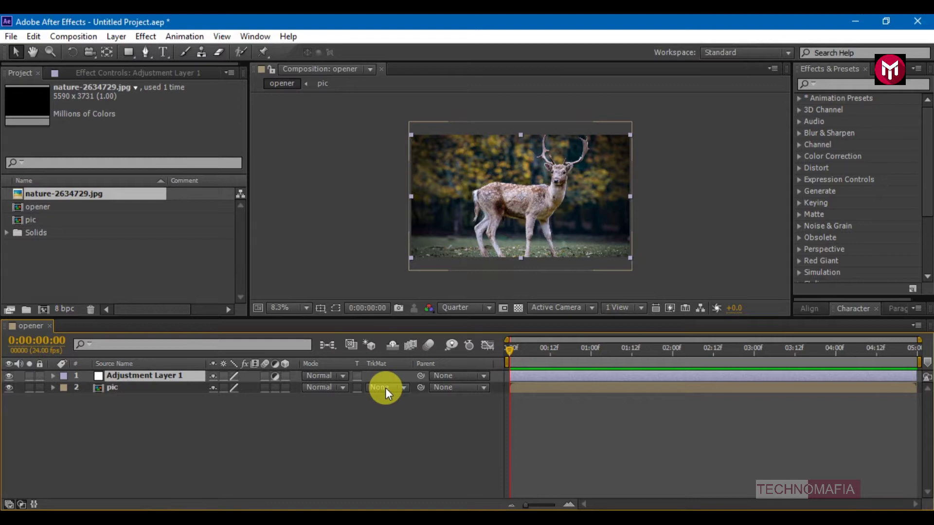
left_click(833, 83)
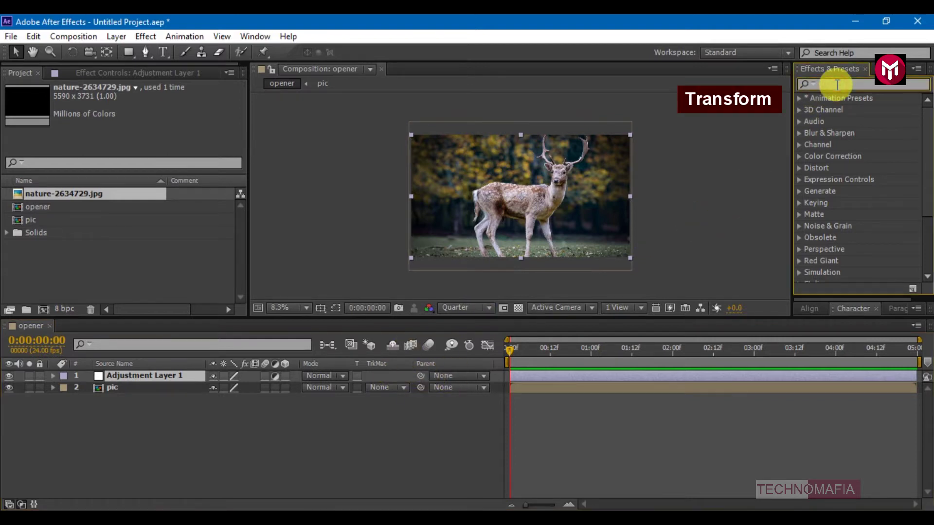
type("trans")
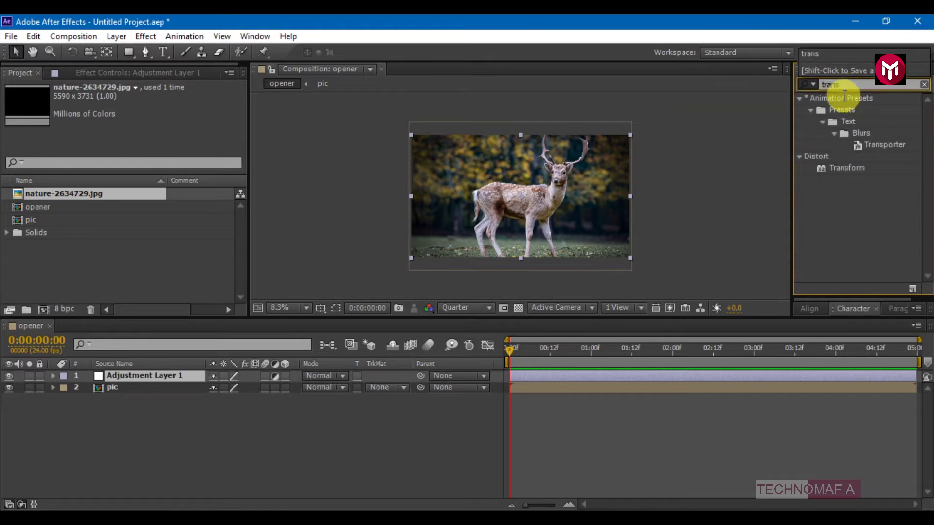
double_click(851, 166)
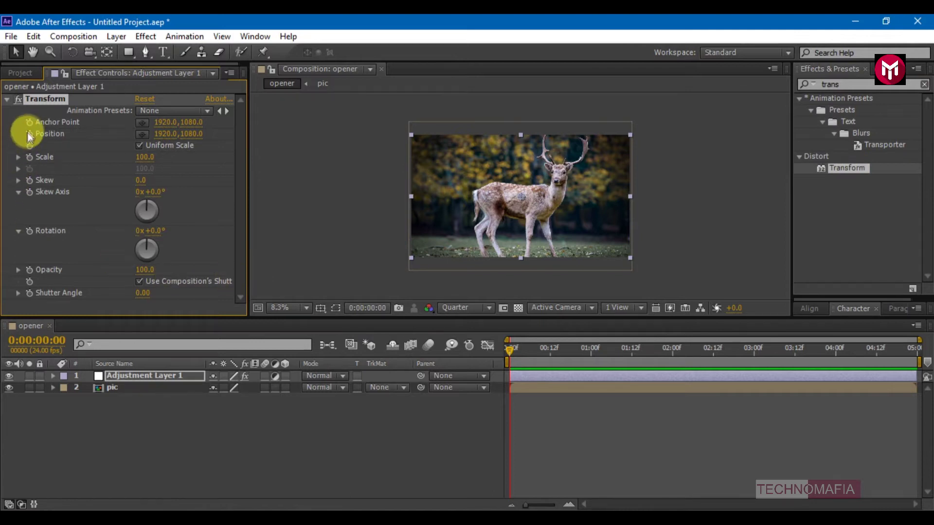
- Keyframe the Transform effect's Anchor Point X at 1640 at 0 seconds and 2060 at 2 seconds
left_click(157, 125)
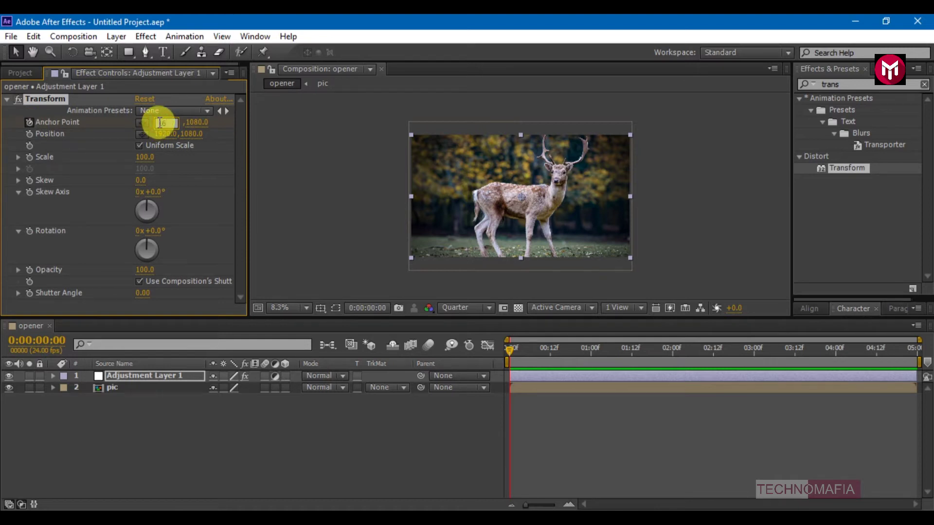
key("Return")
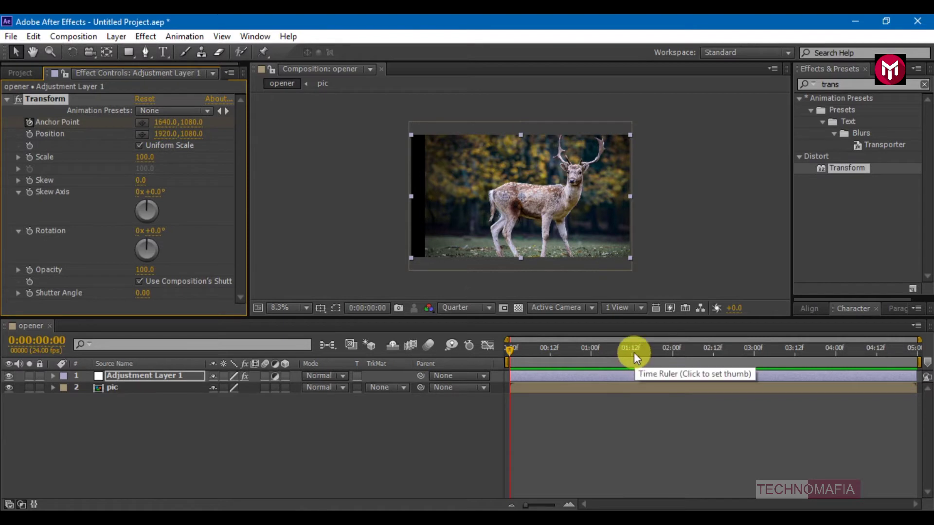
left_click(671, 349)
left_click(162, 123)
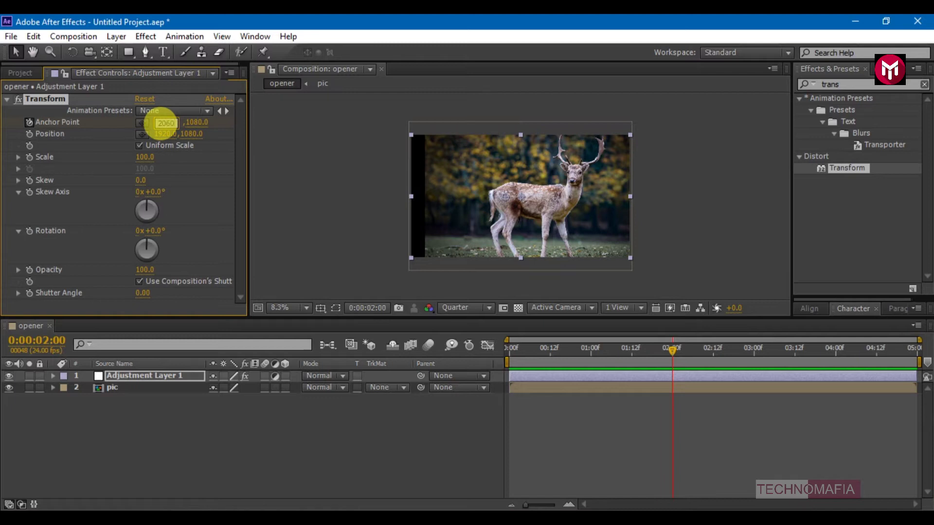
- Reveal the adjustment layer's keyframes and apply Easy Ease to both Anchor Point keyframes
key("u")
left_click(150, 374)
key("u")
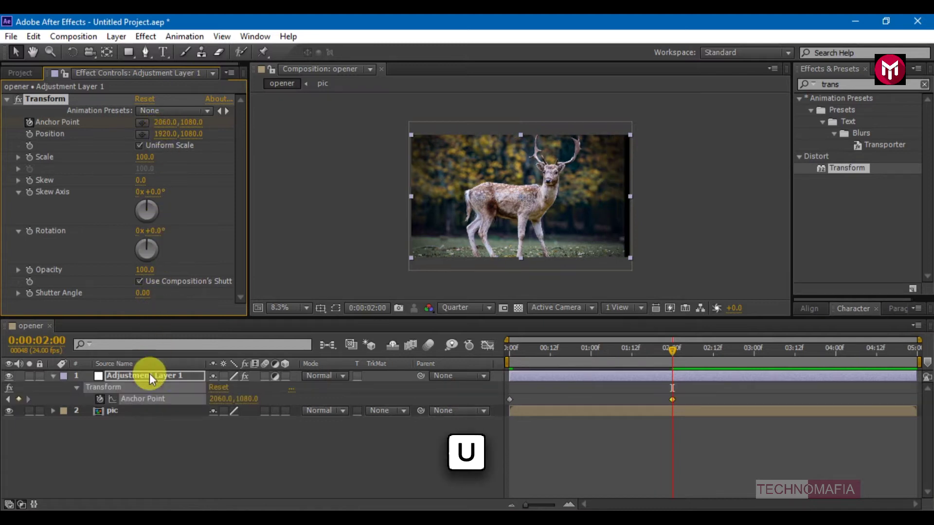
left_click_drag(679, 397, 506, 401)
right_click(507, 399)
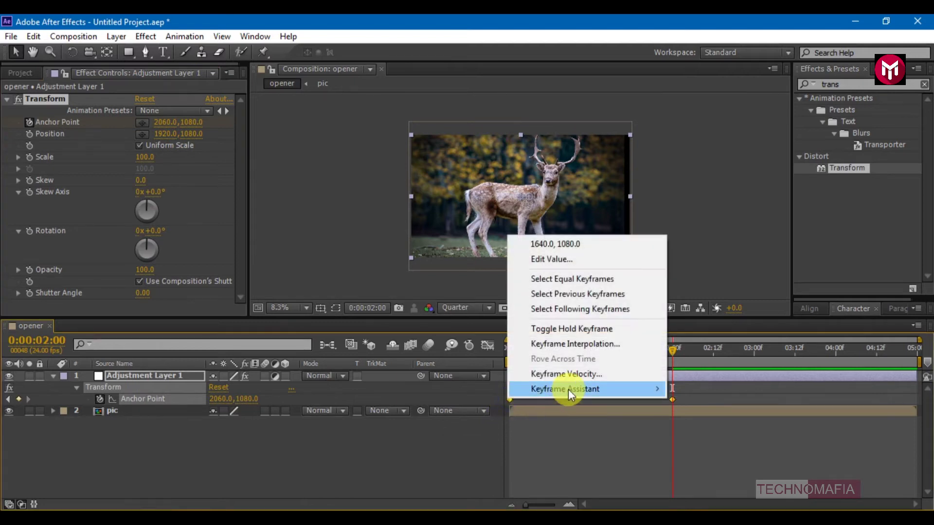
mouse_move(568, 389)
left_click(686, 415)
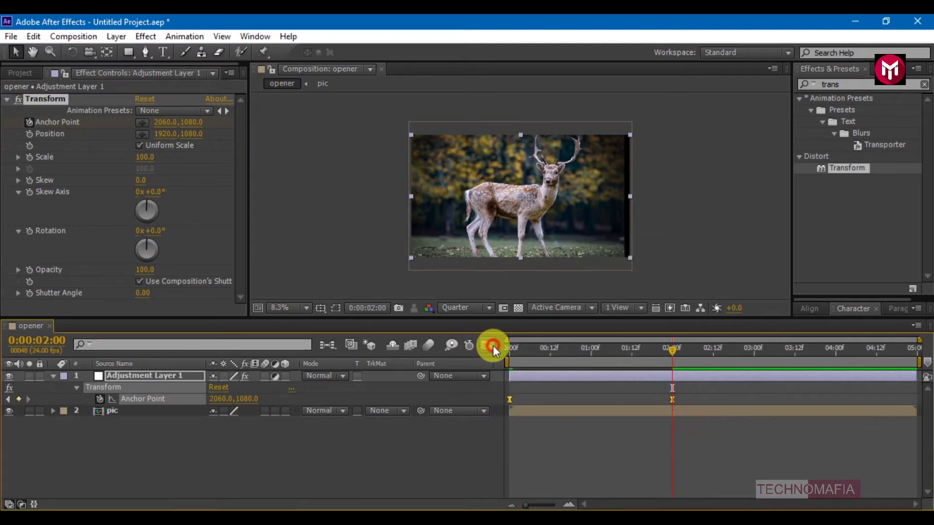
- Reshape the Anchor Point speed curve in the graph editor so it peaks early, with 100% influence on the ending keyframe
left_click(488, 346)
left_click_drag(703, 442, 505, 480)
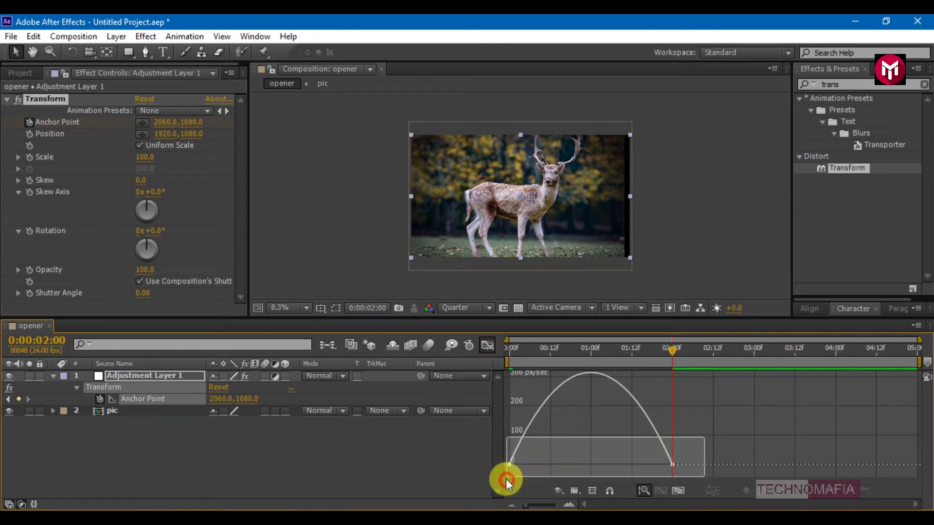
left_click_drag(645, 470, 552, 469)
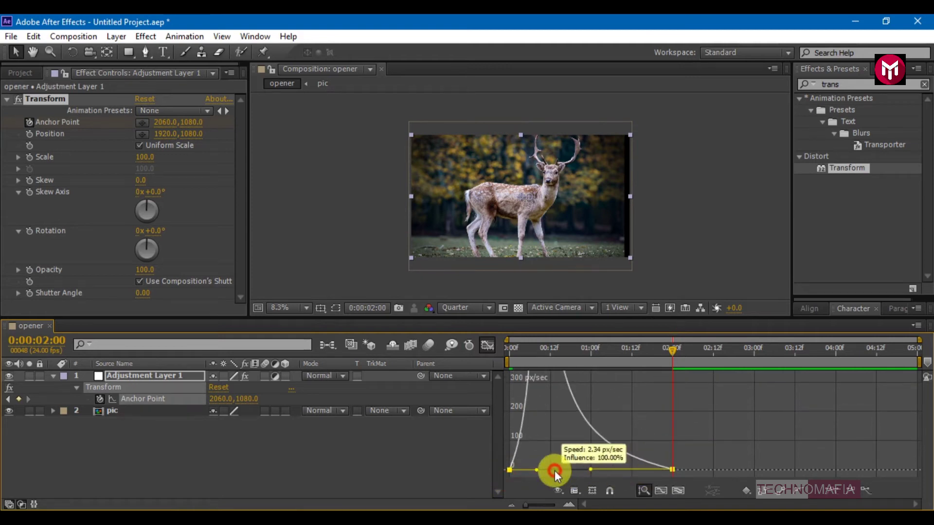
left_click(494, 352)
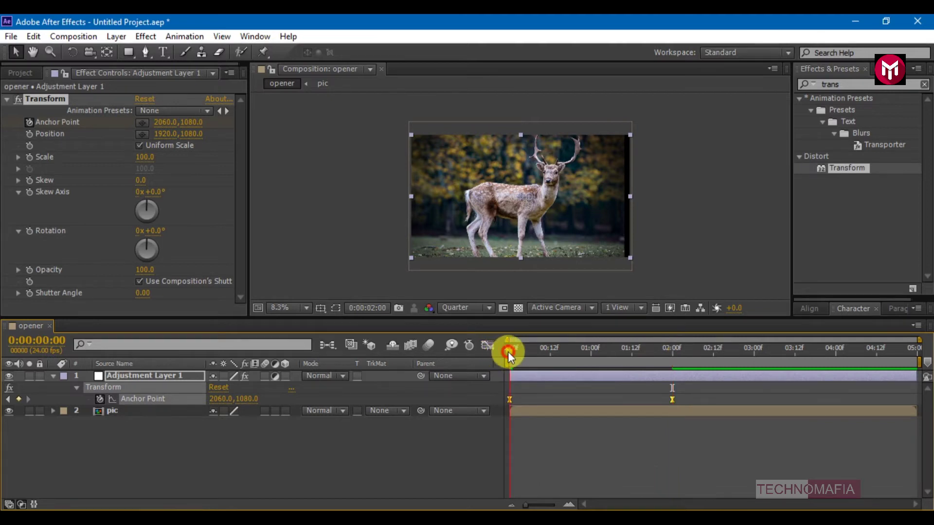
- Keyframe the Transform effect's Position X at -749 at 0 seconds and 2060 at 12 frames
left_click(508, 350)
left_click(27, 136)
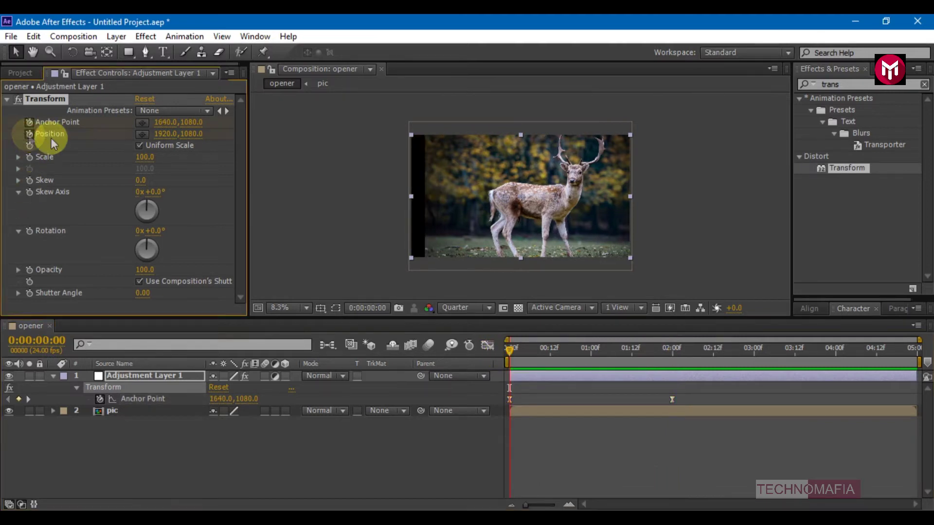
left_click(165, 134)
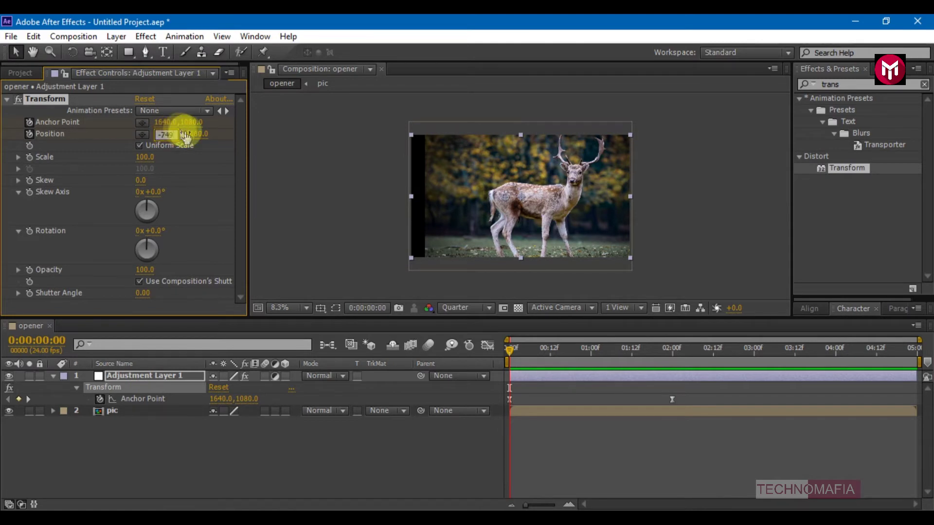
key("Return")
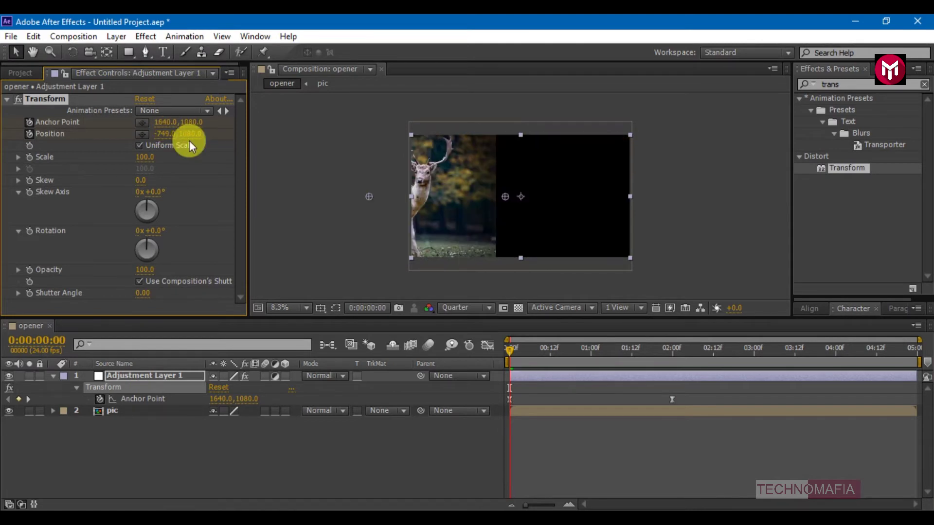
left_click(551, 350)
left_click(164, 135)
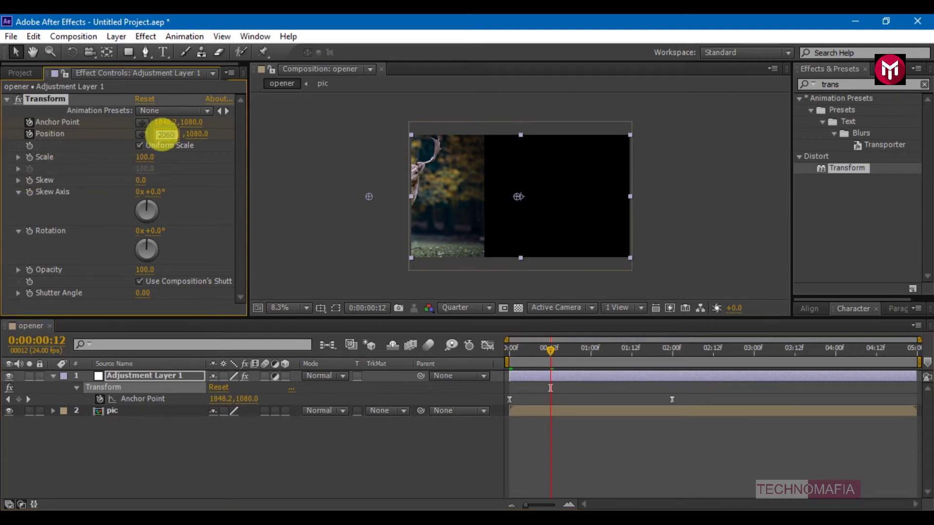
type("2060")
key("Return")
- Keyframe the Transform effect's Scale at 170 at 0 seconds and 100 at 2 seconds 12 frames
left_click(508, 350)
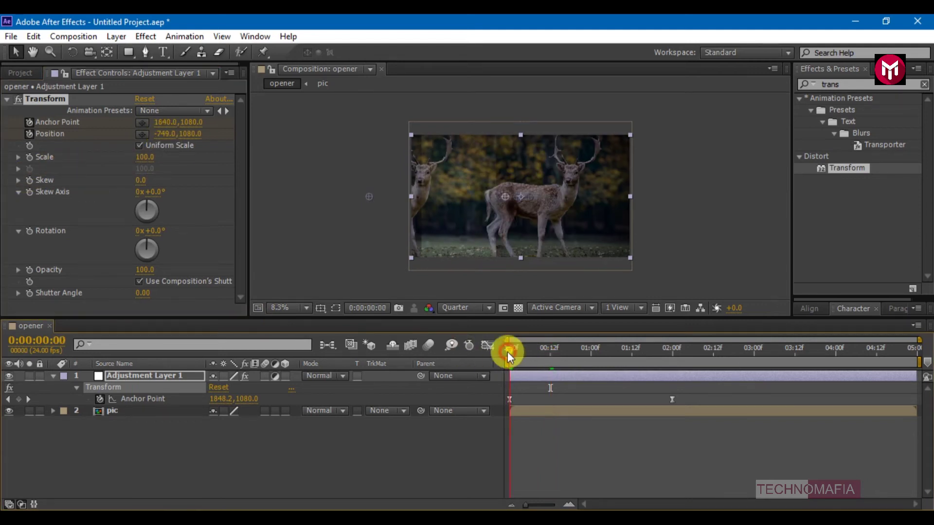
left_click(29, 159)
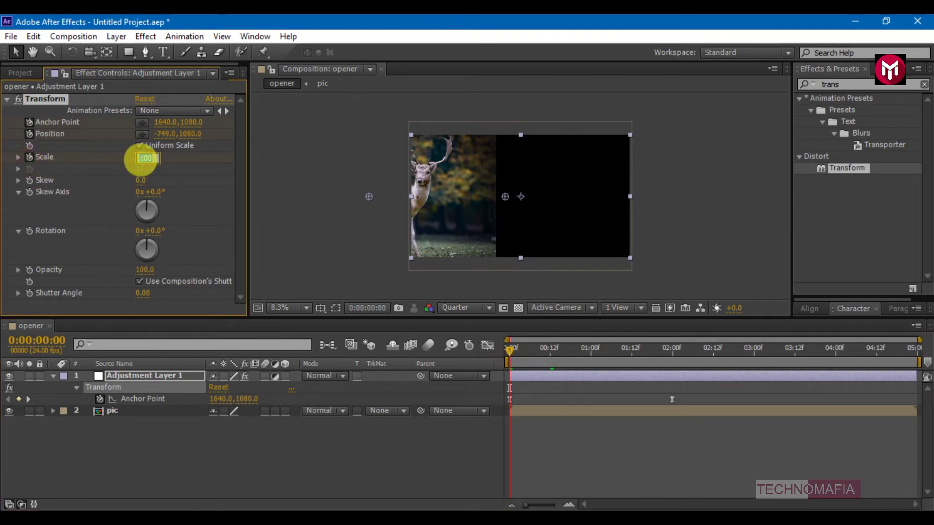
left_click(141, 158)
type("170")
key("Return")
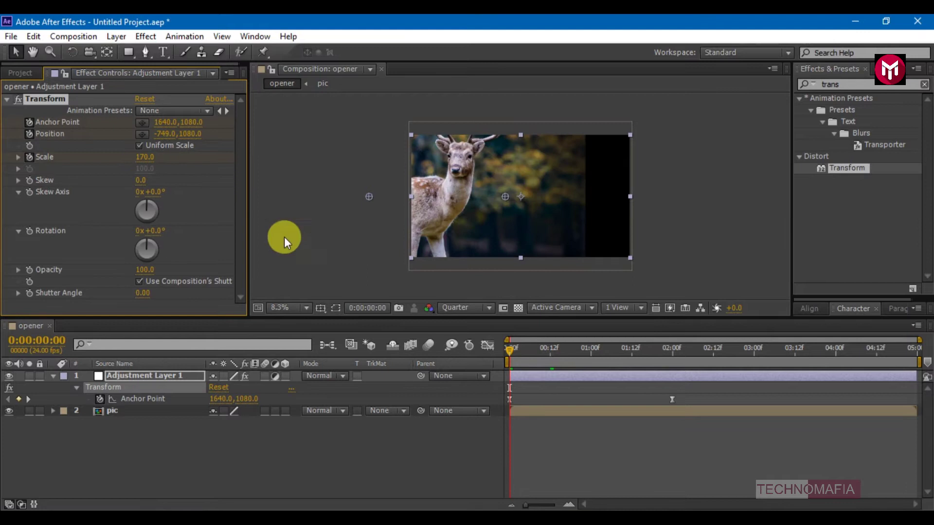
left_click(712, 352)
left_click(145, 157)
type("100")
key("Return")
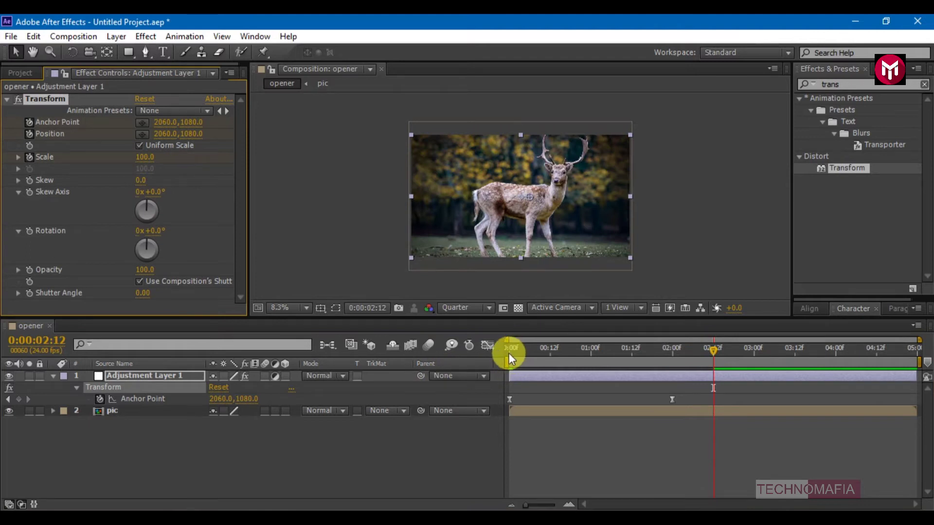
- Reveal the adjustment layer's keyframes from 0 seconds and apply Easy Ease to all Position and Scale keyframes
left_click(509, 353)
key("u")
left_click(174, 375)
key("u")
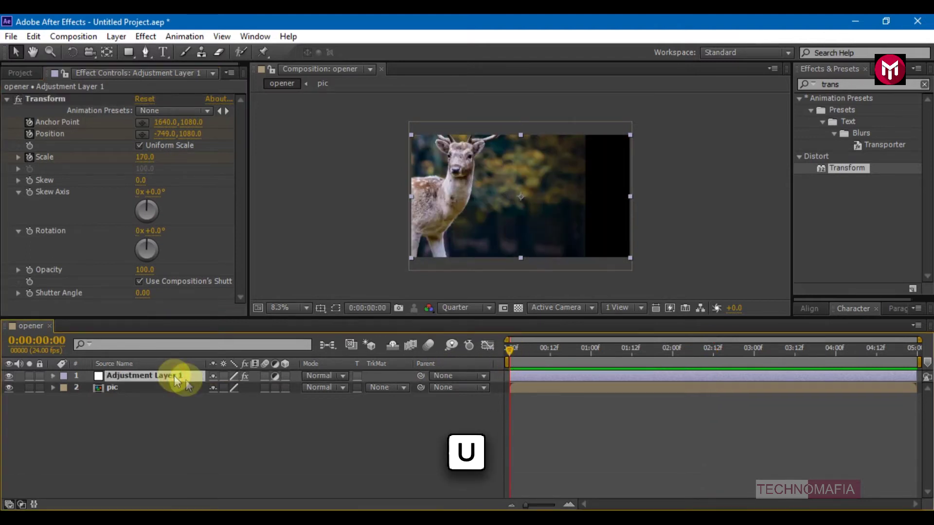
key("u")
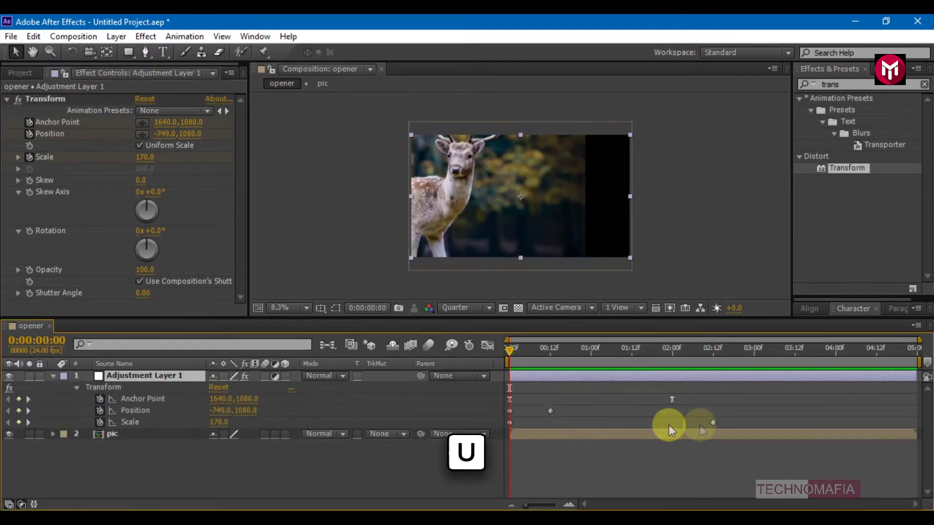
left_click_drag(722, 419, 505, 412)
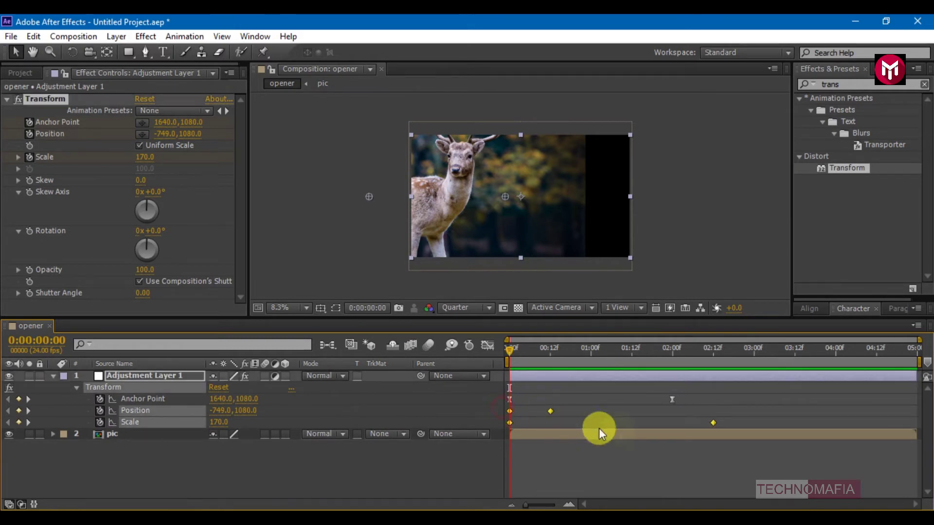
right_click(509, 422)
mouse_move(593, 413)
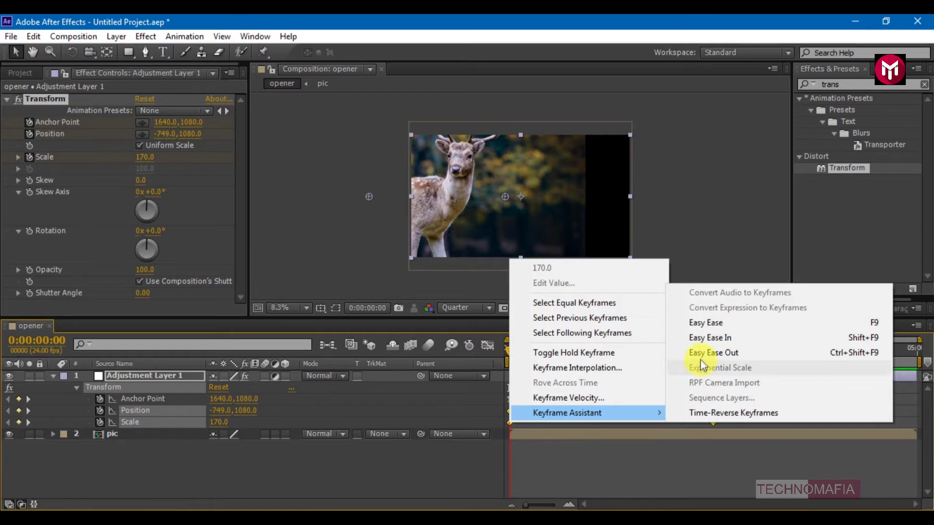
left_click(706, 323)
- Reshape the Position speed curve in the graph editor so it peaks just after the start, and collapse the Transform effect
left_click(484, 345)
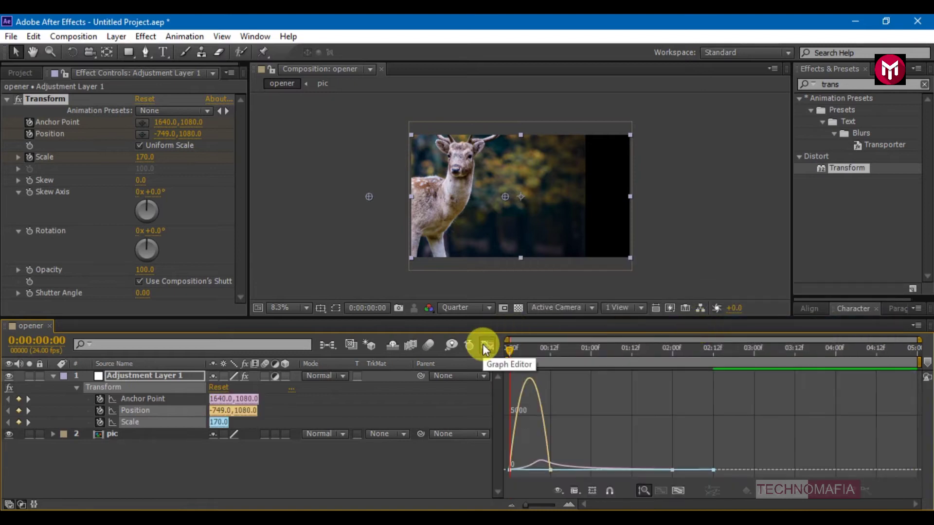
left_click_drag(532, 462, 497, 389)
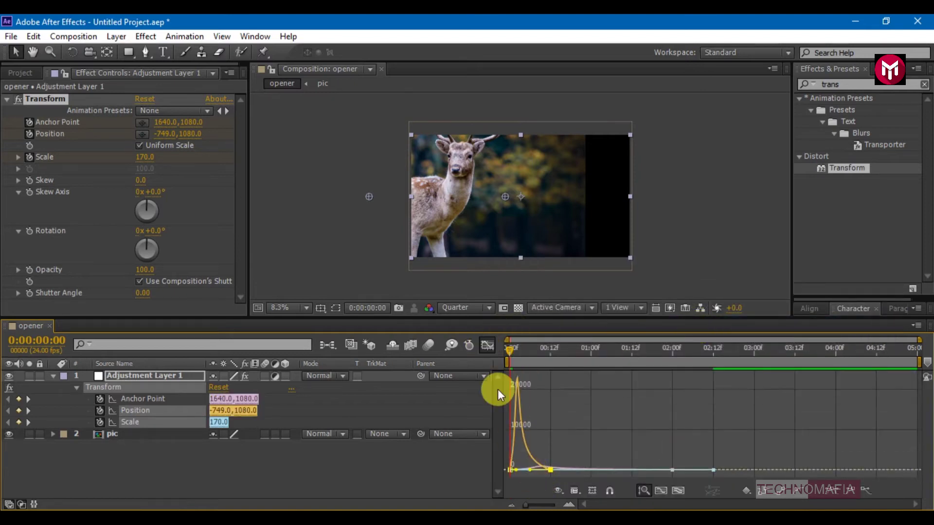
left_click(485, 346)
left_click(7, 104)
left_click(7, 102)
left_click(142, 208)
- Find the Mosaic effect and apply it to the adjustment layer
left_click(831, 82)
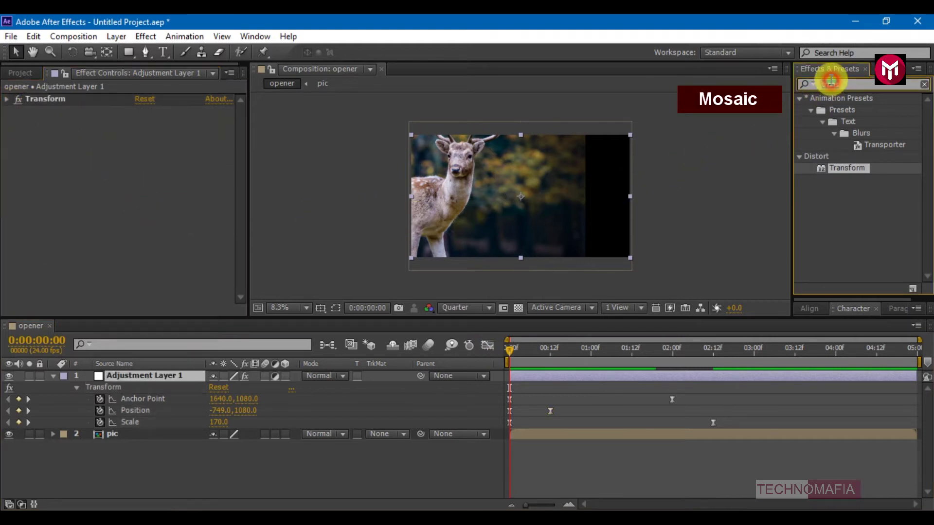
type("mos")
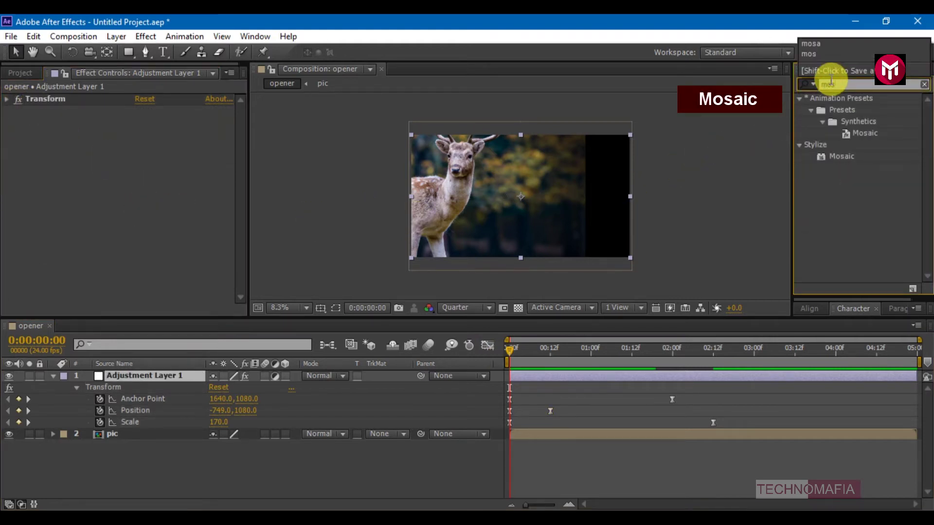
double_click(835, 159)
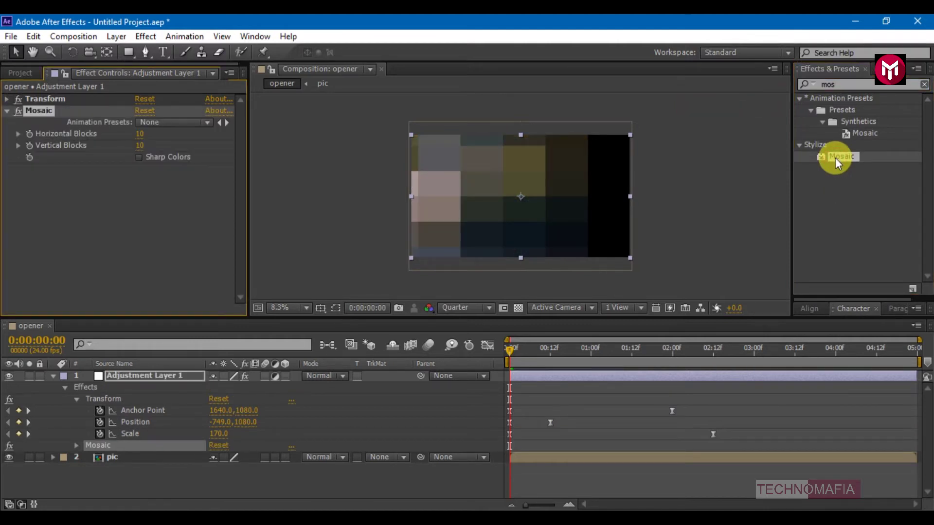
- Keyframe Mosaic's Vertical Blocks at 1 at 0 seconds and 240 at 20 frames, and enable Sharp Colors
left_click(30, 145)
left_click(139, 146)
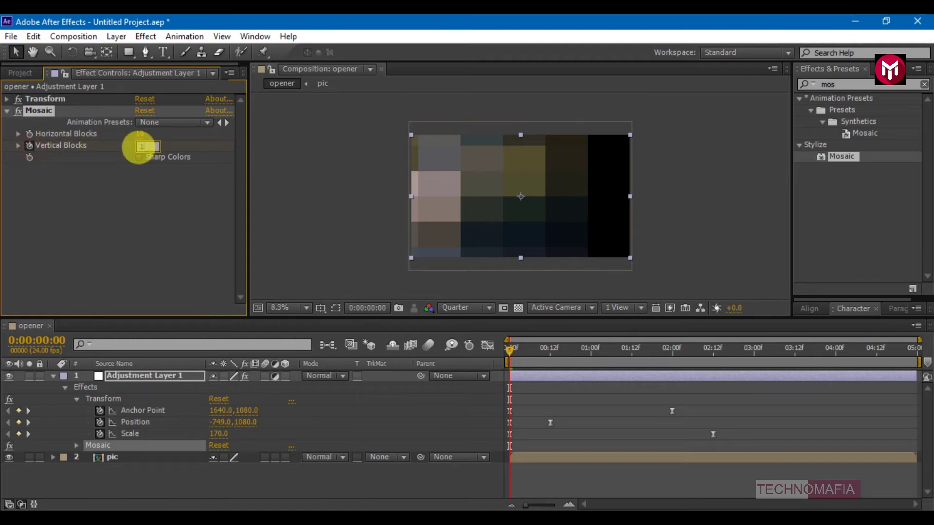
type("1")
key("Return")
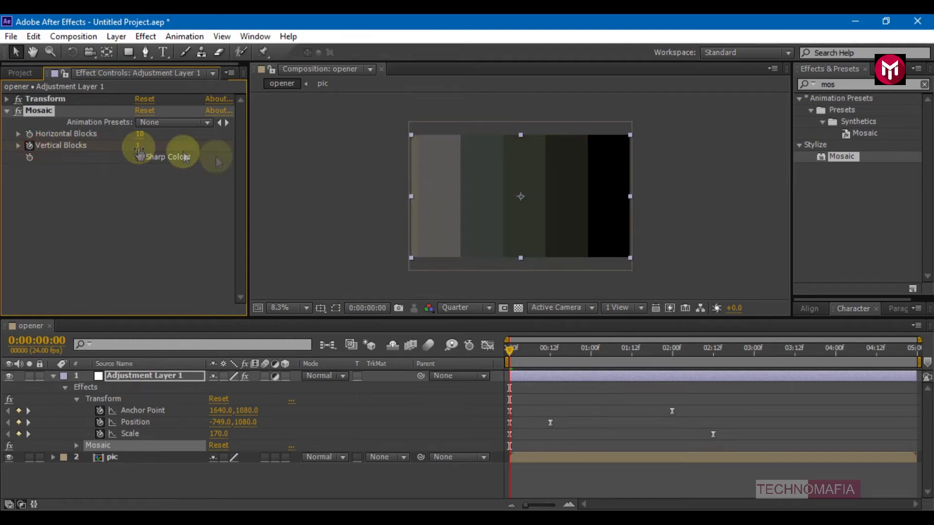
left_click(568, 503)
left_click(569, 503)
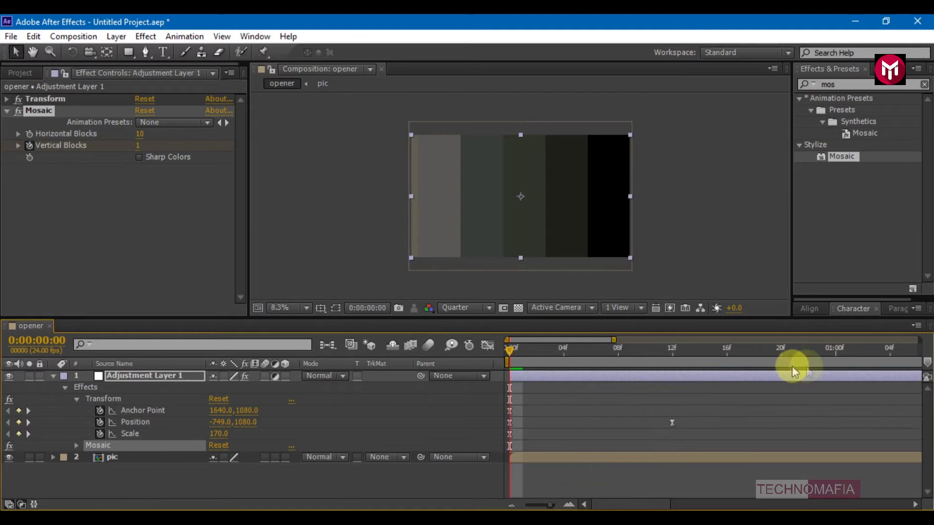
left_click(781, 349)
left_click(139, 145)
type("240")
key("Return")
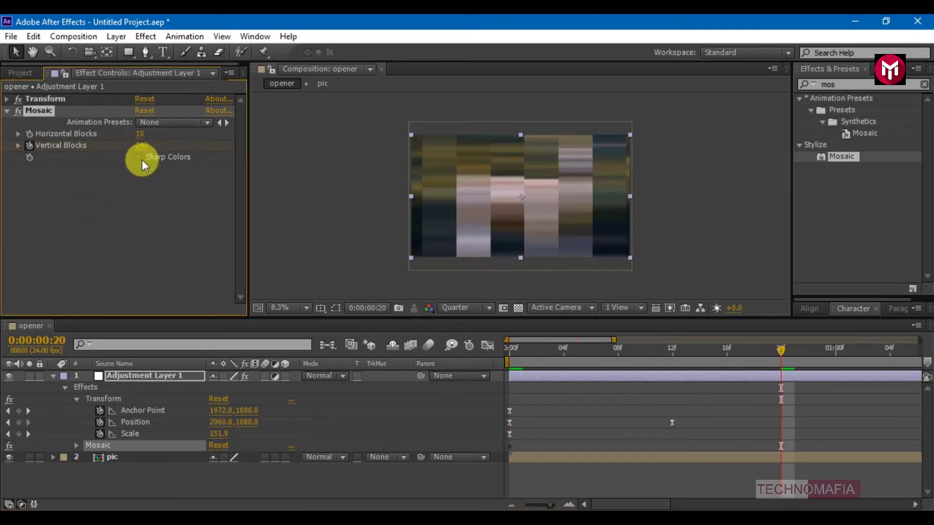
left_click(140, 157)
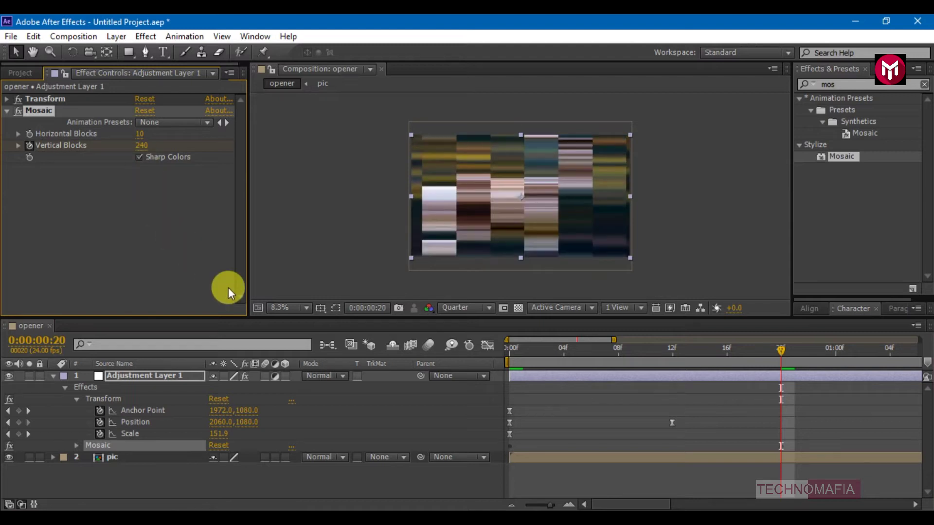
- Reveal the Mosaic keyframes and apply Easy Ease to both Vertical Blocks keyframes
key("u")
left_click(141, 445)
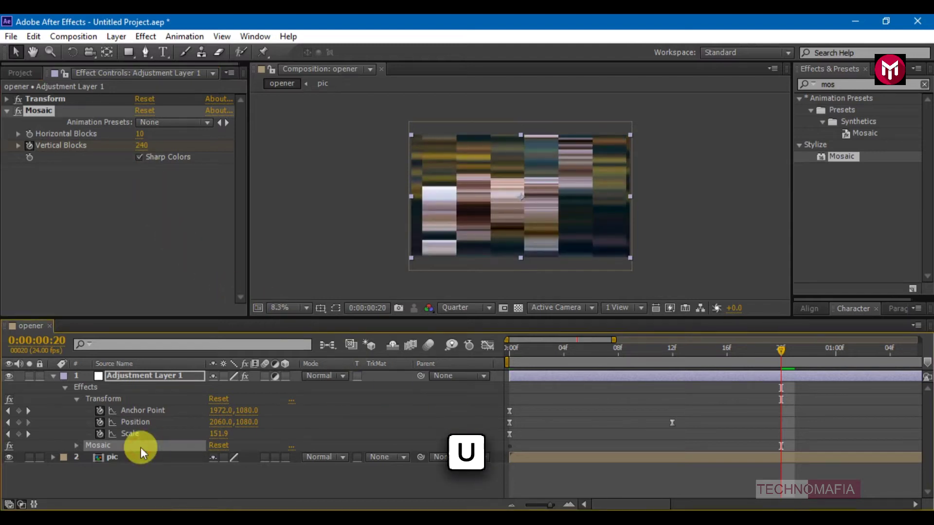
key("u")
key("u")
left_click_drag(787, 452, 500, 435)
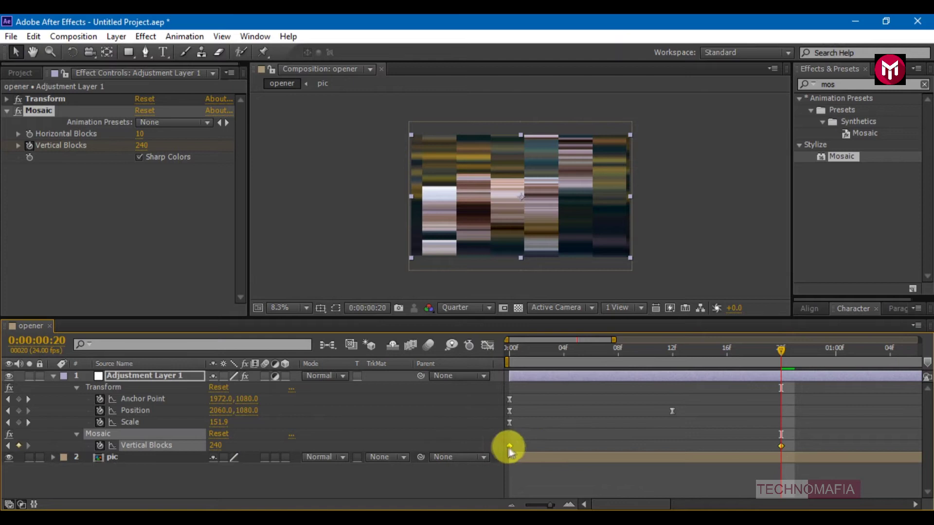
right_click(507, 446)
mouse_move(584, 437)
left_click(693, 352)
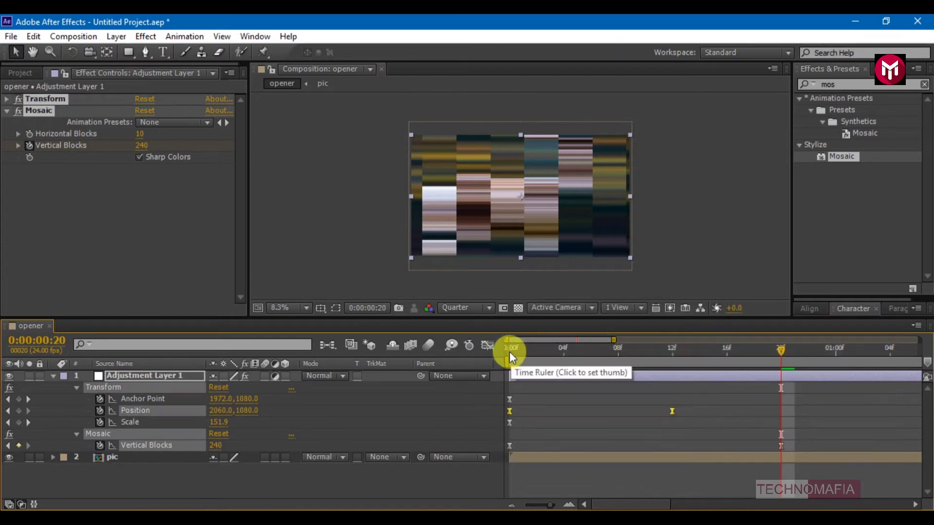
- Link Mosaic's Horizontal Blocks to Vertical Blocks with the expression effect("Mosaic")(0002), and collapse the layer and effect
left_click(509, 350)
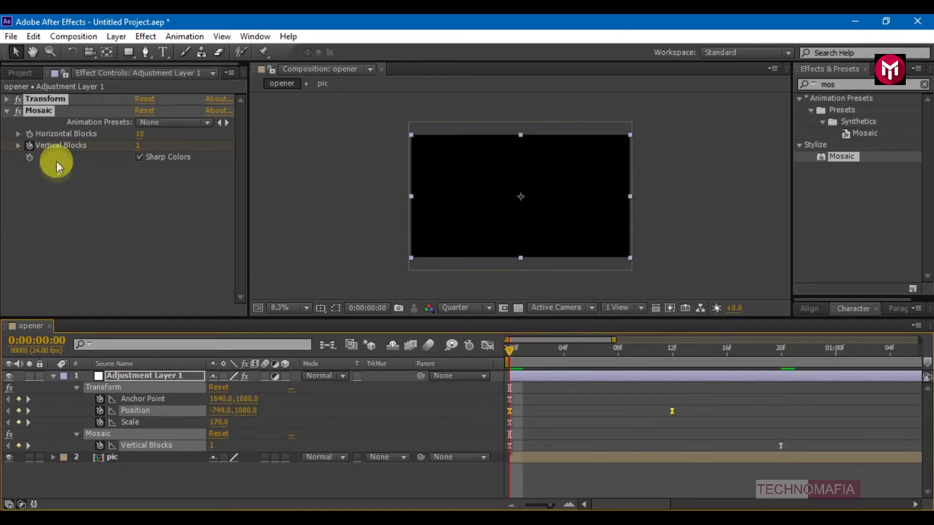
key("alt")
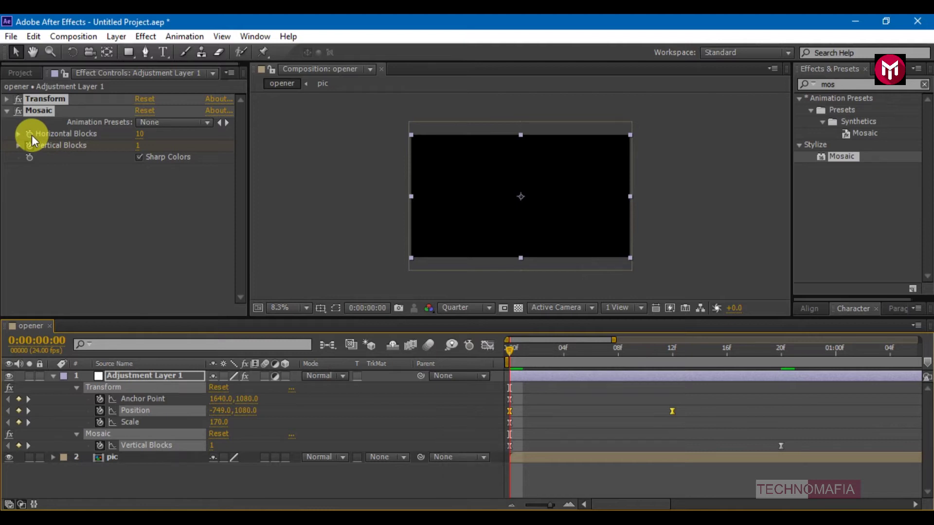
left_click(30, 136, "alt")
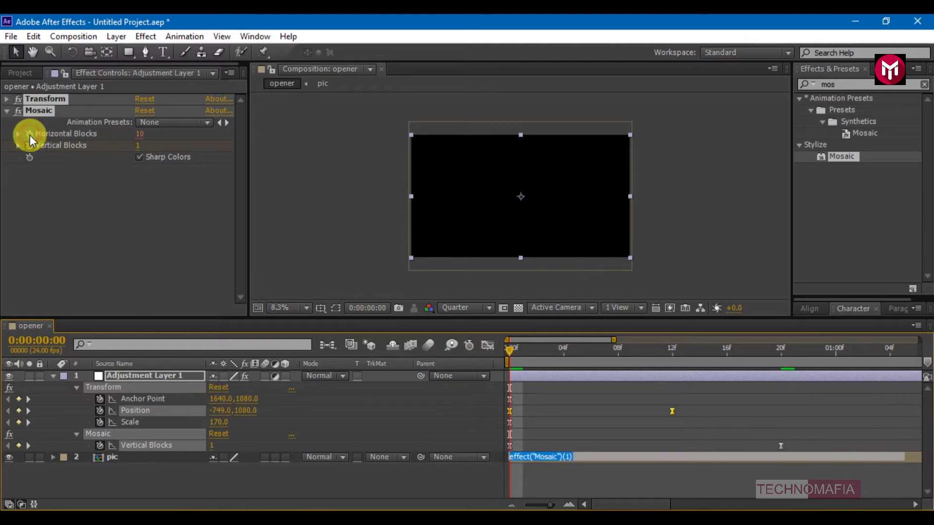
left_click(566, 457)
key("BackSpace")
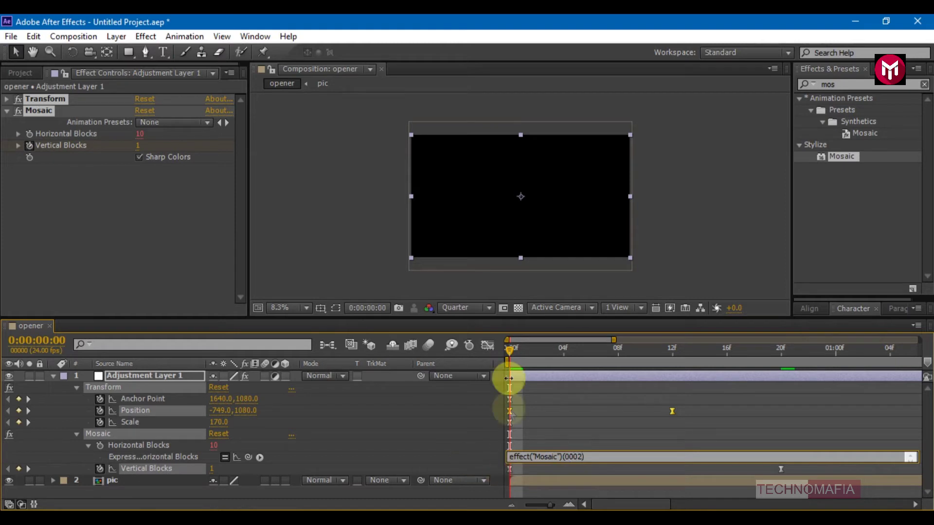
left_click(506, 349)
left_click(53, 378)
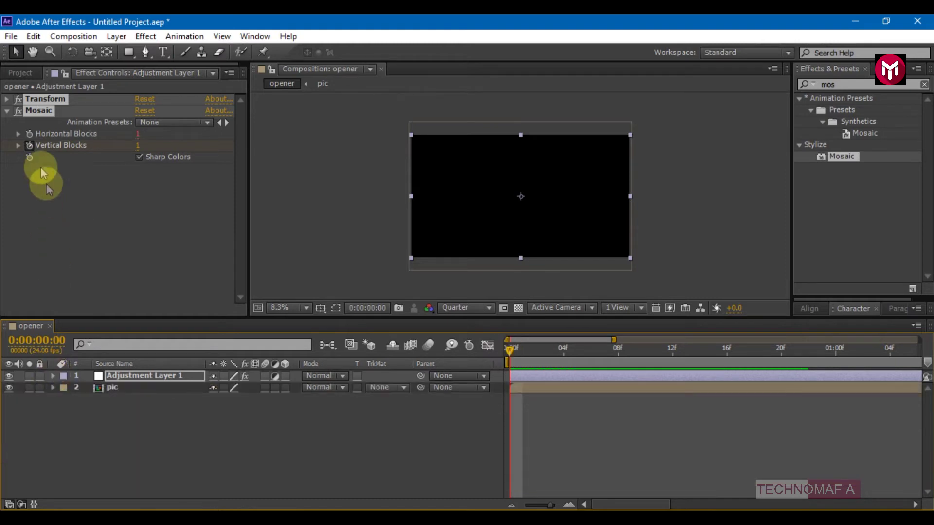
left_click(7, 111)
- Find the Minimax effect and apply it to the adjustment layer
left_click(835, 85)
type("max")
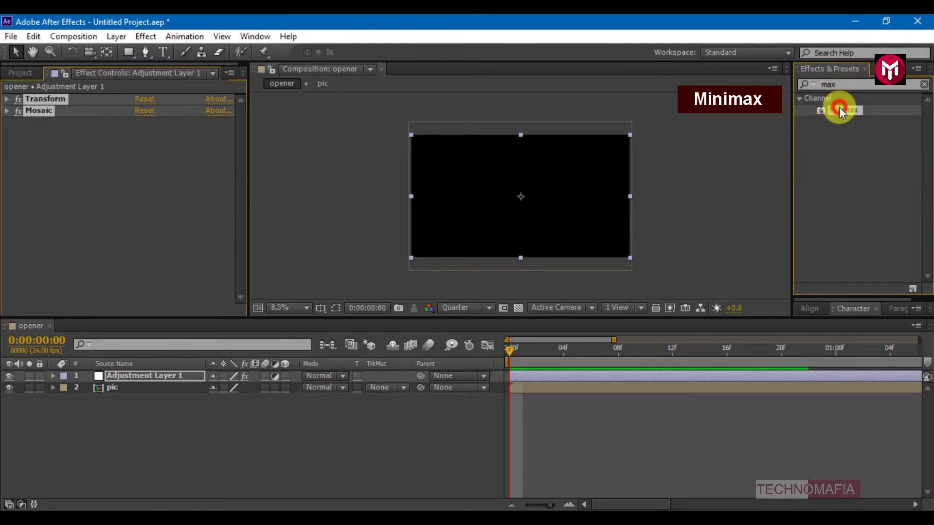
double_click(839, 109)
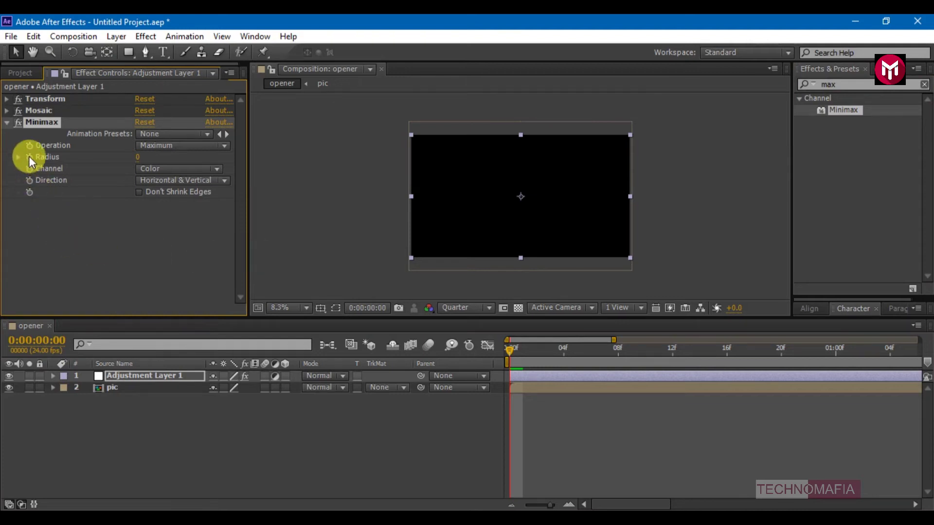
- Keyframe Minimax's Radius at 276 at 0 seconds and 0 at 1 second 4 frames
left_click(137, 157)
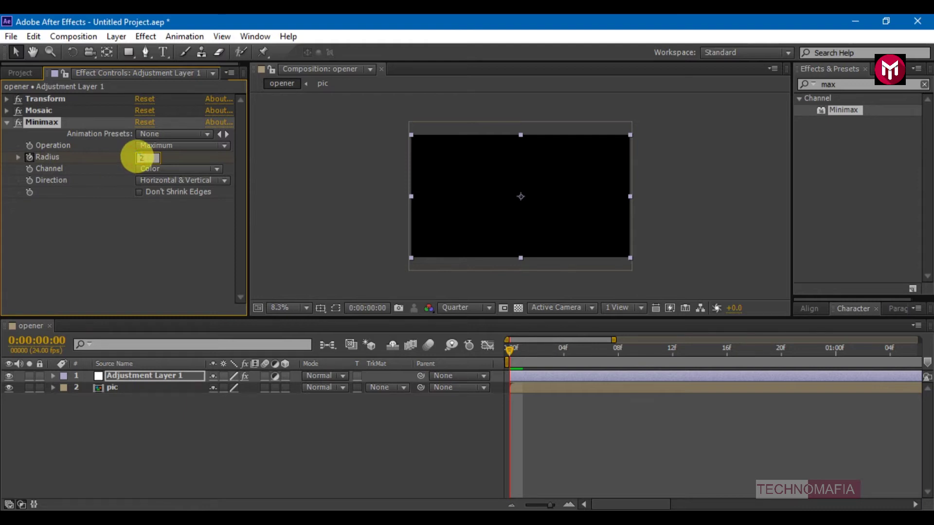
key("Return")
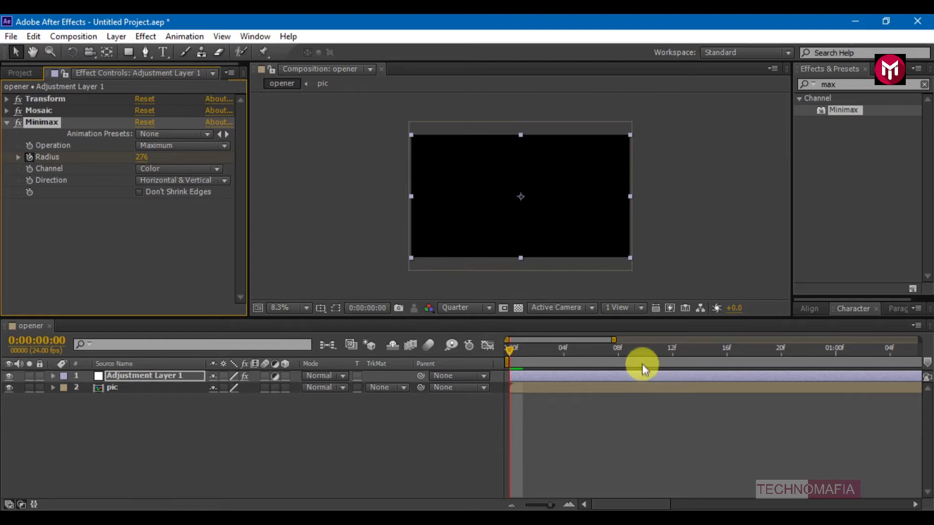
left_click(513, 505)
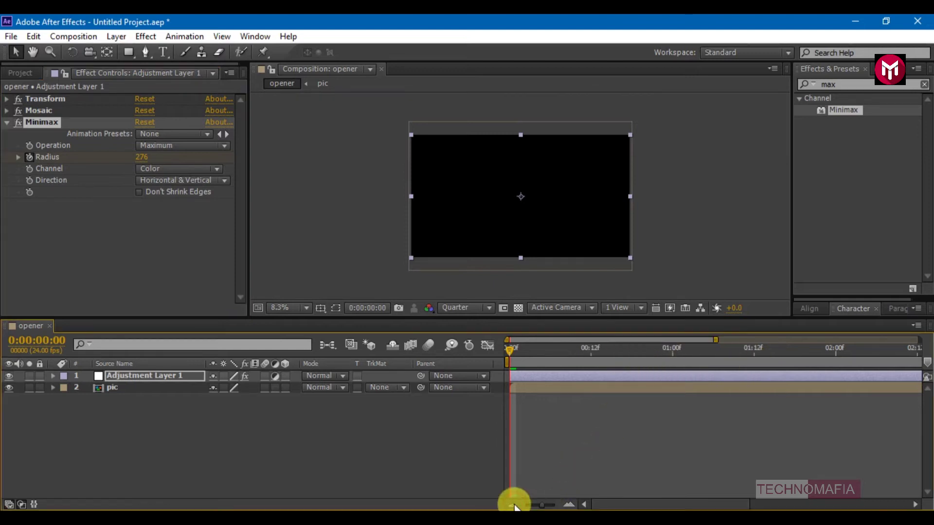
left_click(686, 354)
left_click(568, 505)
left_click(712, 353)
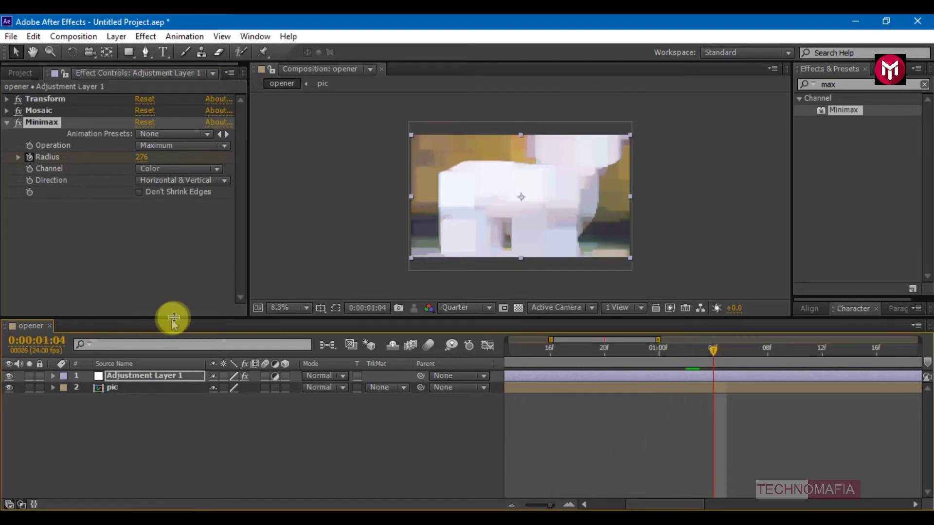
left_click_drag(141, 156, 143, 187)
- Reveal the Minimax keyframes and apply Easy Ease to both Radius keyframes
key("u")
scroll(667, 464, "down", 1)
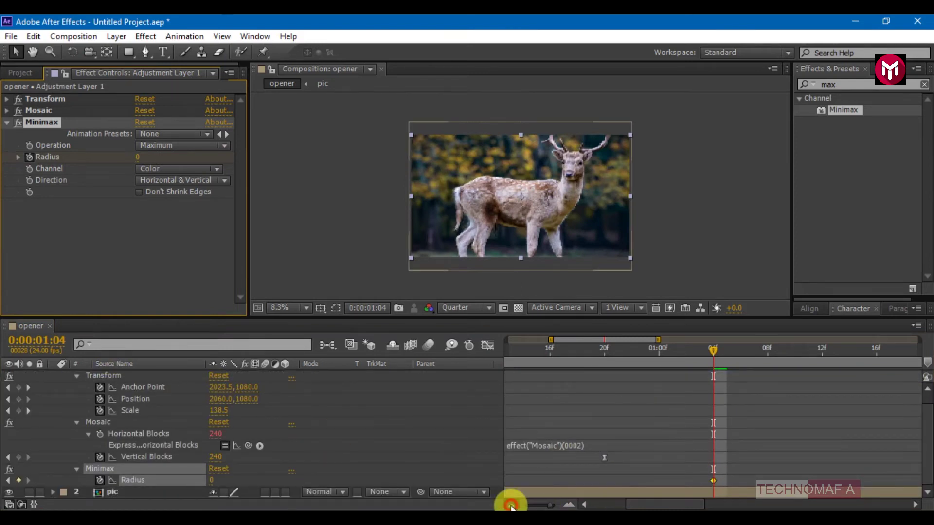
left_click(511, 505)
left_click_drag(657, 478, 507, 483)
right_click(506, 483)
mouse_move(544, 473)
left_click(692, 383)
- Set Minimax's Channel to Alpha and Color and its Direction to Just Horizontal
left_click(176, 170)
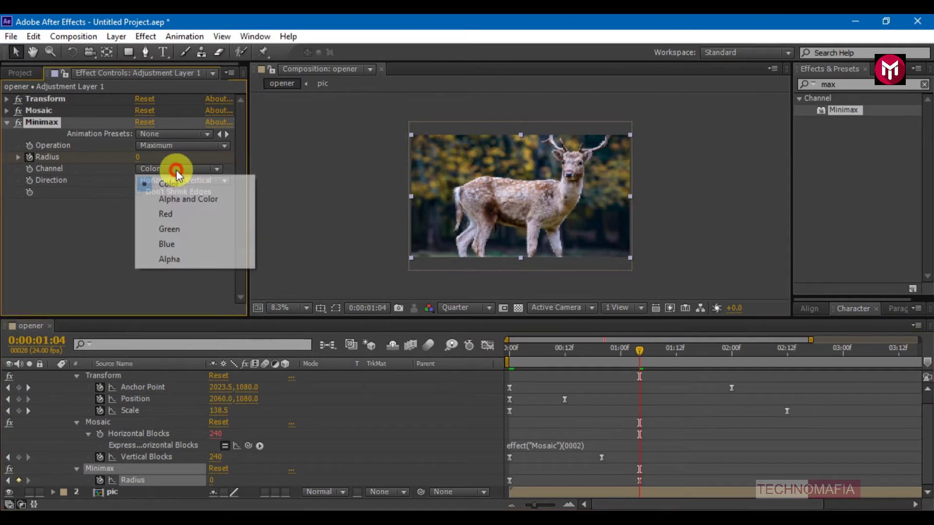
left_click(178, 200)
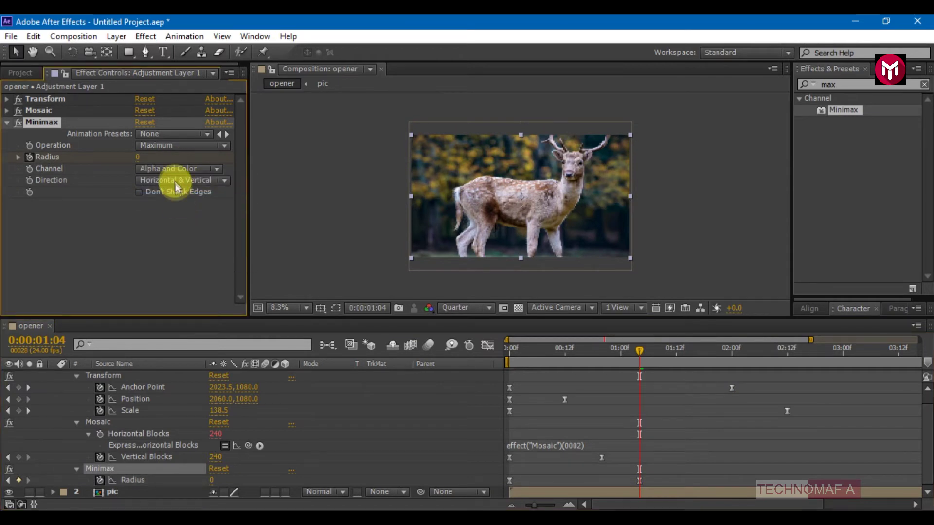
left_click(174, 181)
left_click(181, 215)
- Return to 0 seconds, collapse Minimax, and apply the Find Edges effect to the adjustment layer
left_click(508, 348)
left_click(509, 506)
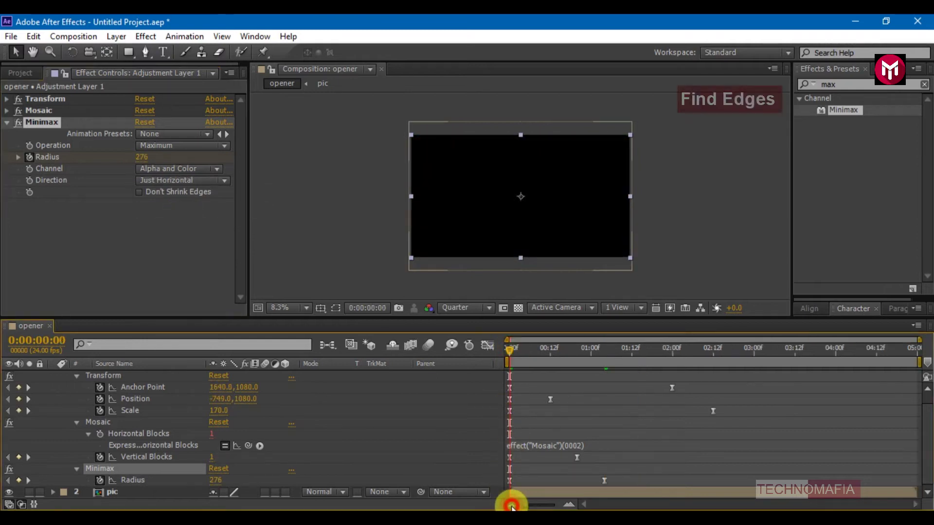
left_click(7, 122)
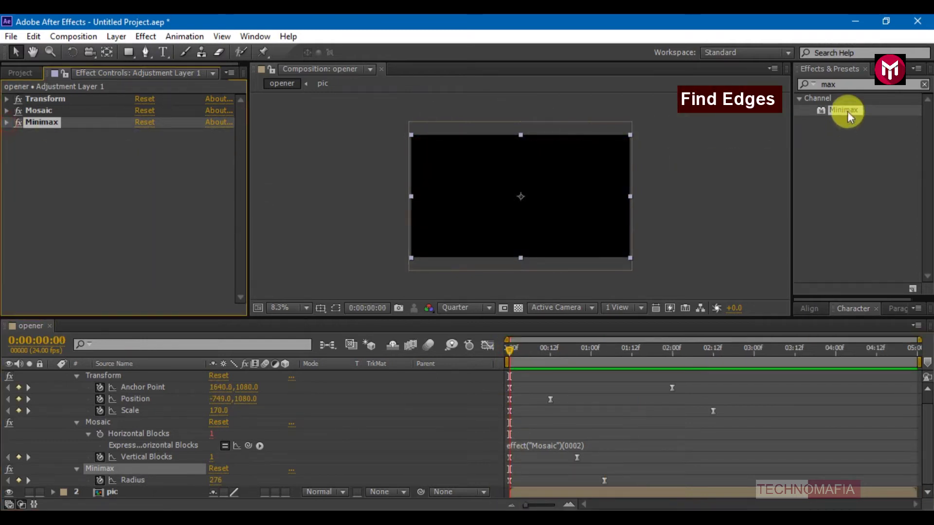
left_click(831, 85)
type("find")
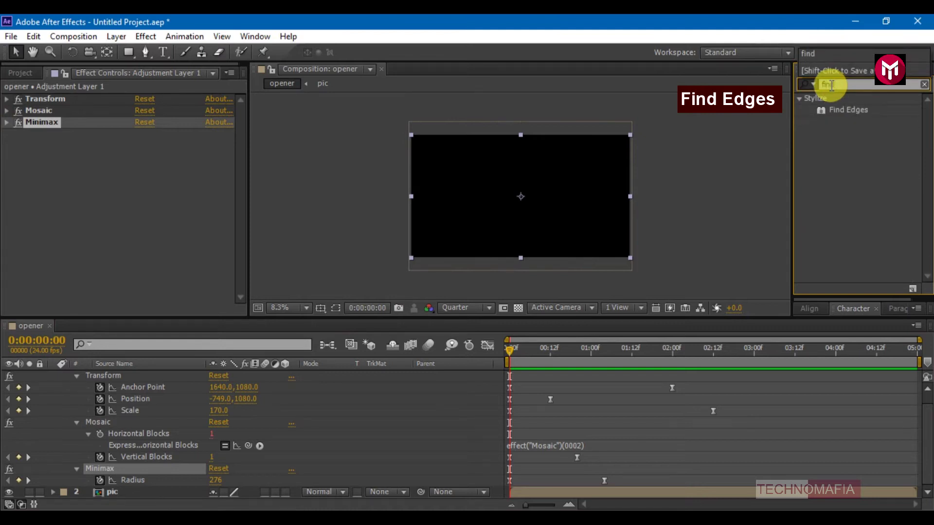
double_click(842, 111)
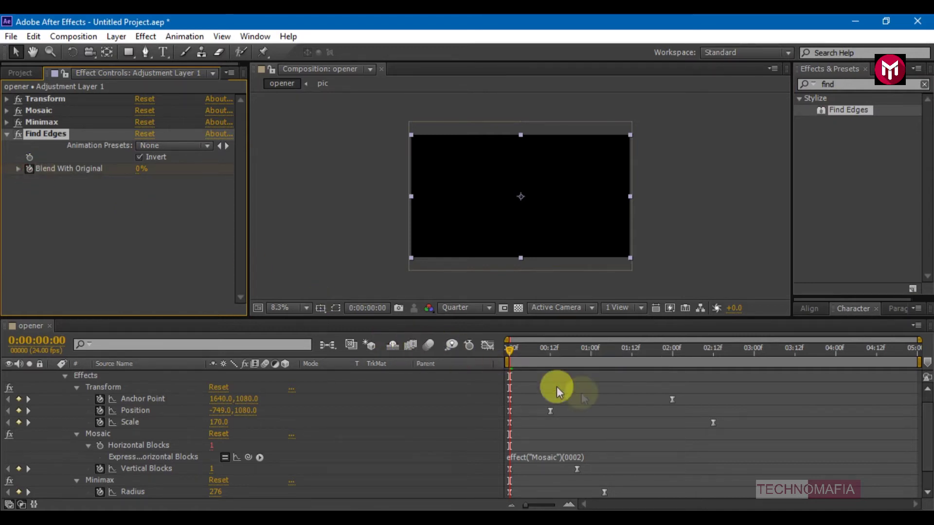
- Keyframe Find Edges' Blend With Original at 100% at 1 second 12 frames and preview the animation from 0 seconds
left_click(631, 349)
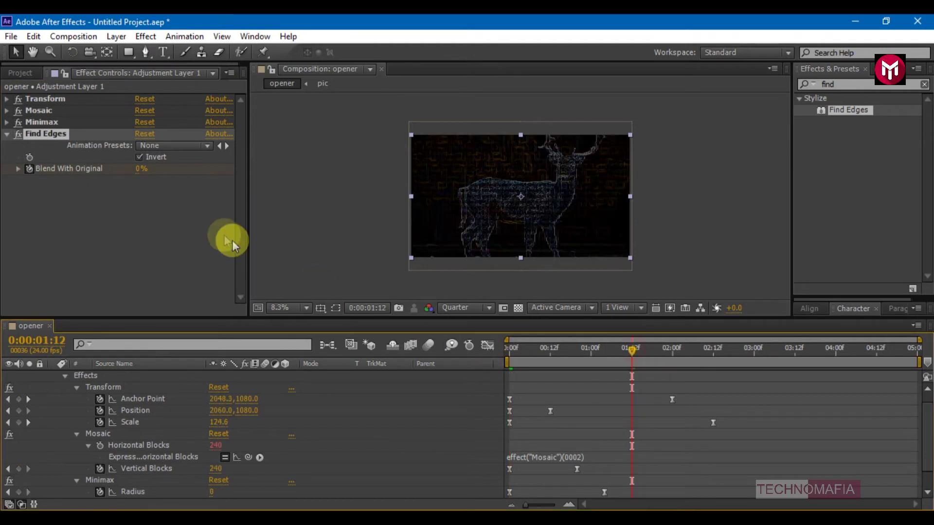
left_click(142, 169)
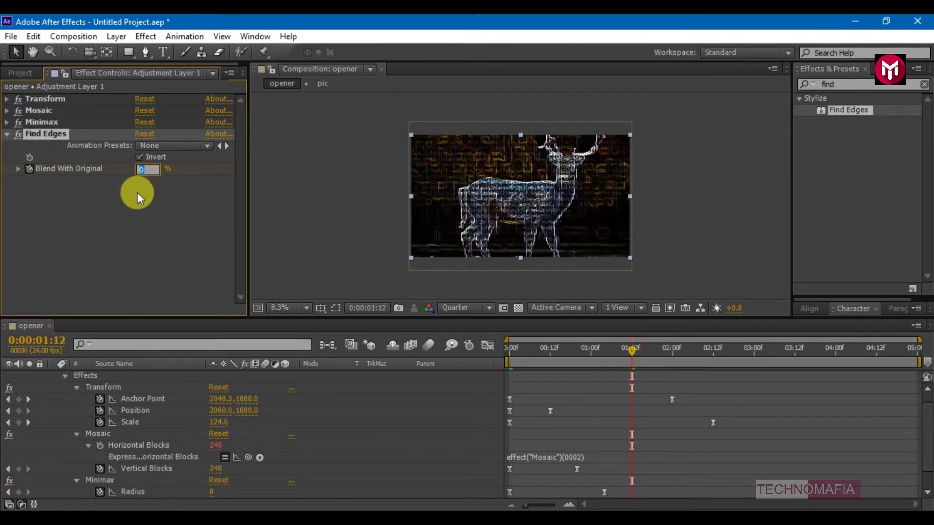
type("100")
key("Return")
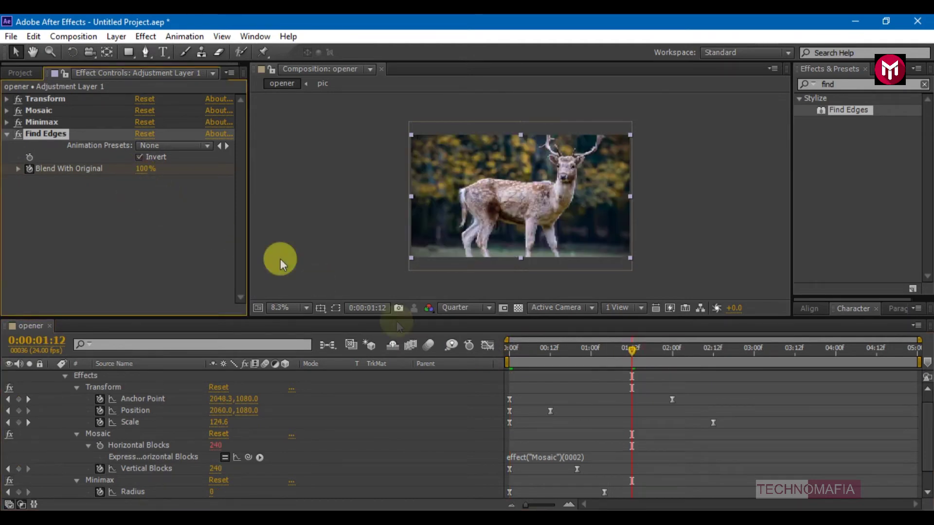
left_click(510, 347)
key("space")
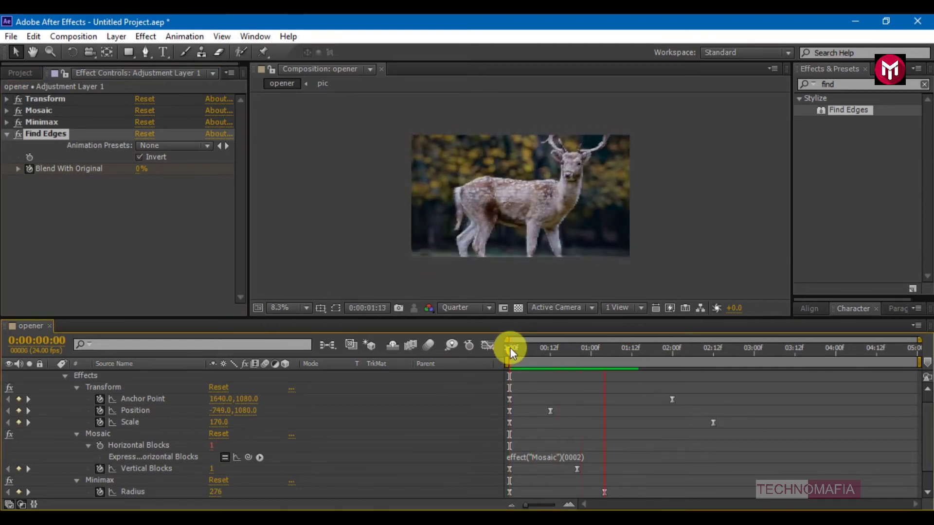
key("space")
- Collapse Find Edges and the adjustment layer's properties, and add a second adjustment layer to the opener composition
left_click(7, 134)
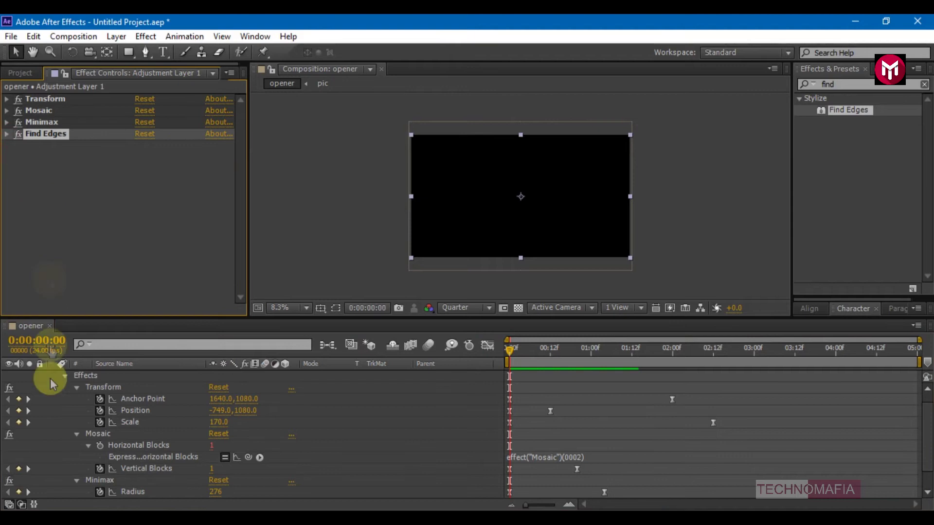
scroll(51, 377, "up", 1)
left_click(54, 376)
left_click(155, 421)
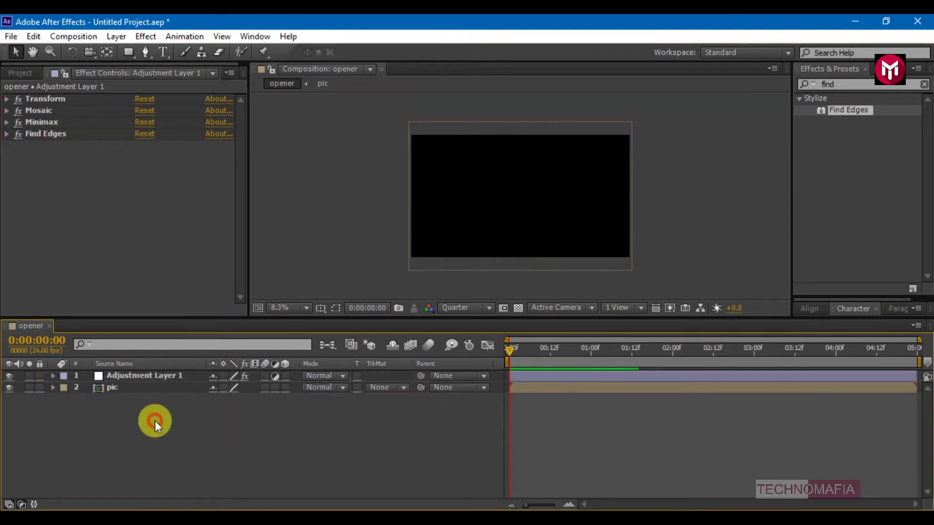
right_click(155, 421)
mouse_move(268, 270)
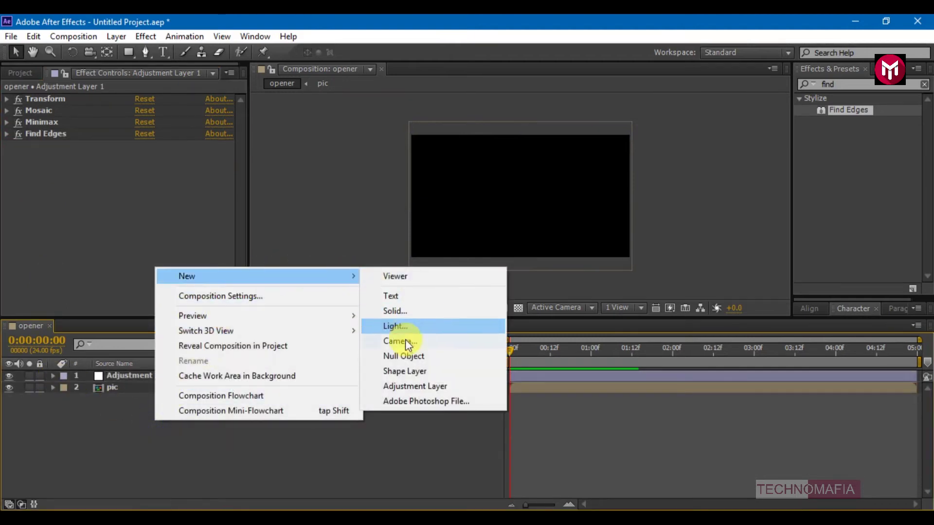
left_click(412, 382)
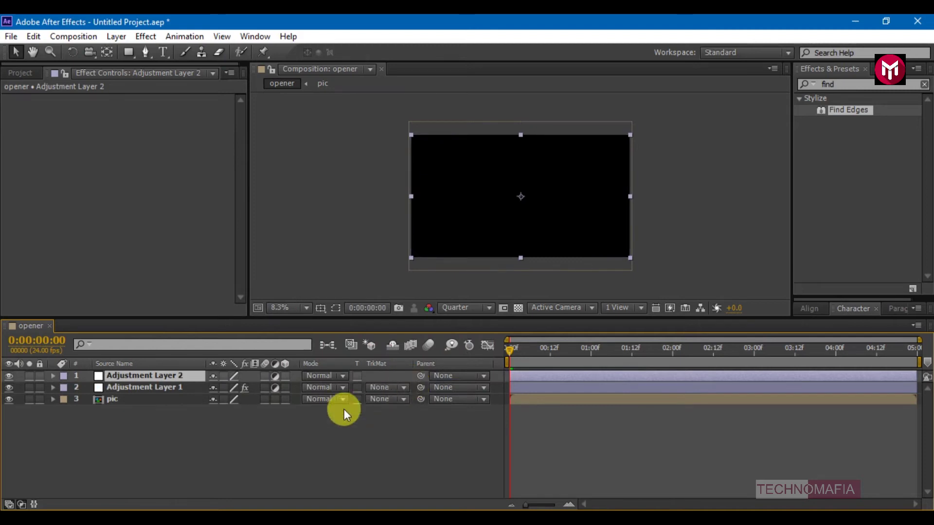
- Find the Cartoon effect and apply it to the second adjustment layer
left_click(832, 85)
type("cart")
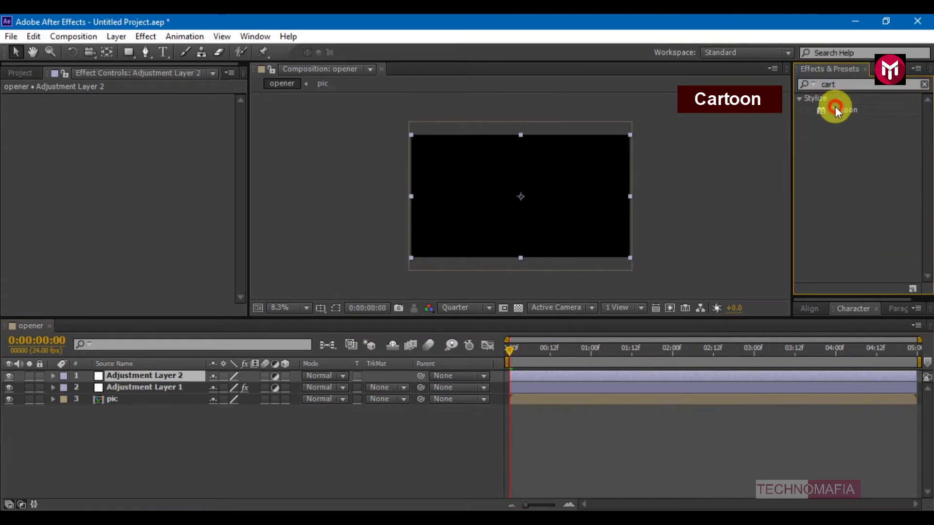
double_click(836, 110)
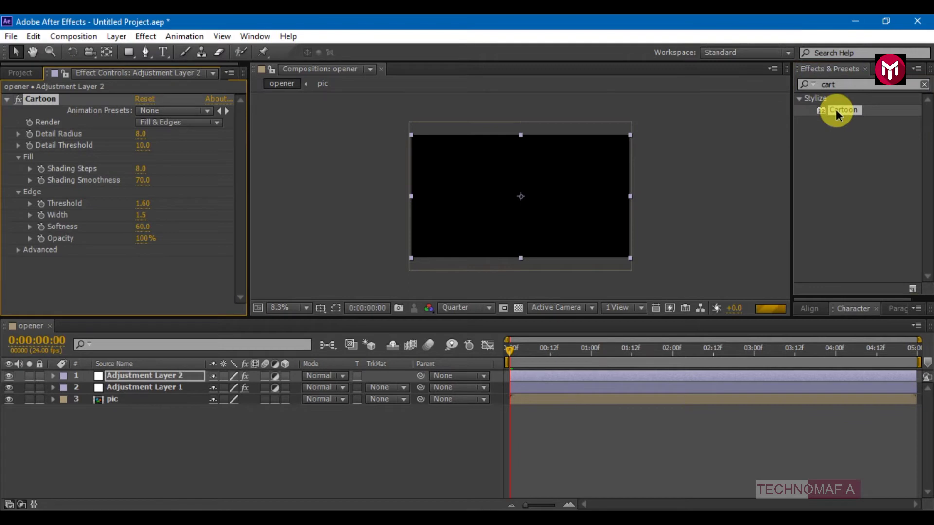
- Set Cartoon's Render to Fill, its Edge Threshold to 1.40 and its Edge Softness to 10
left_click(159, 122)
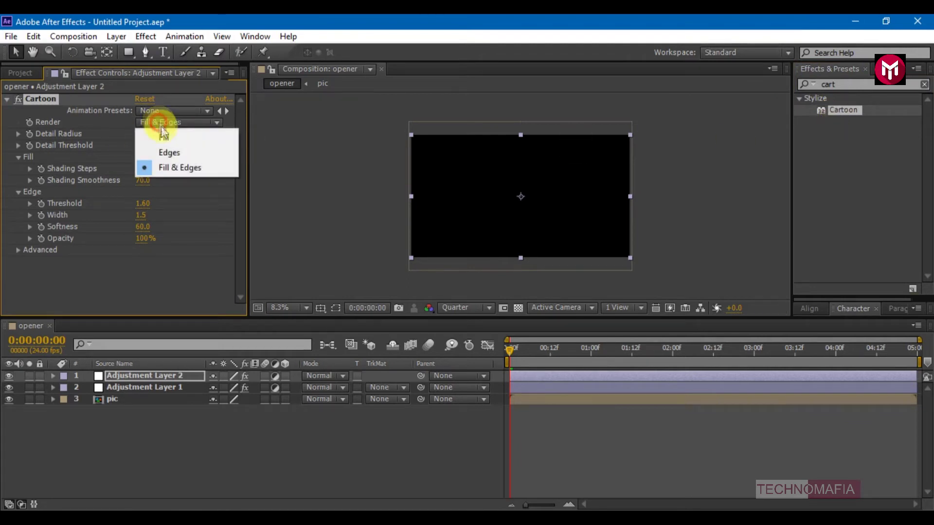
left_click(163, 136)
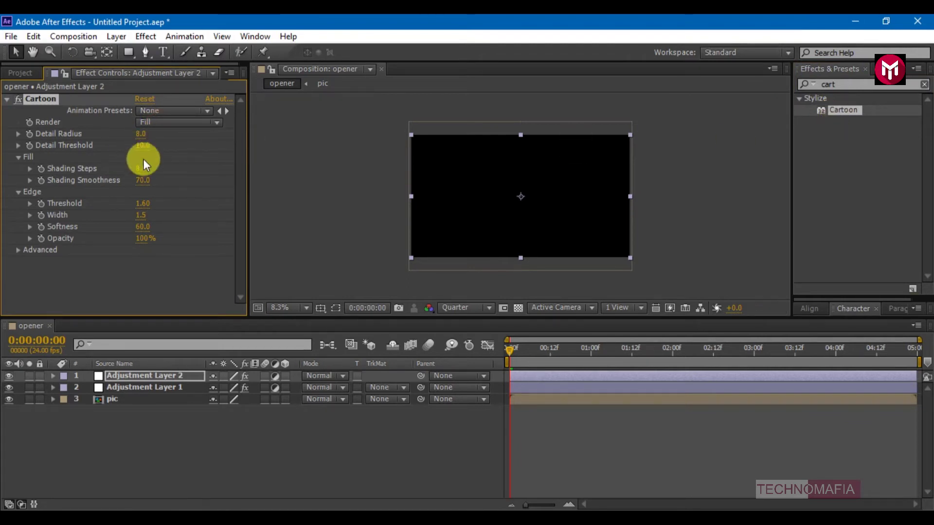
left_click(143, 226)
type("10")
key("Return")
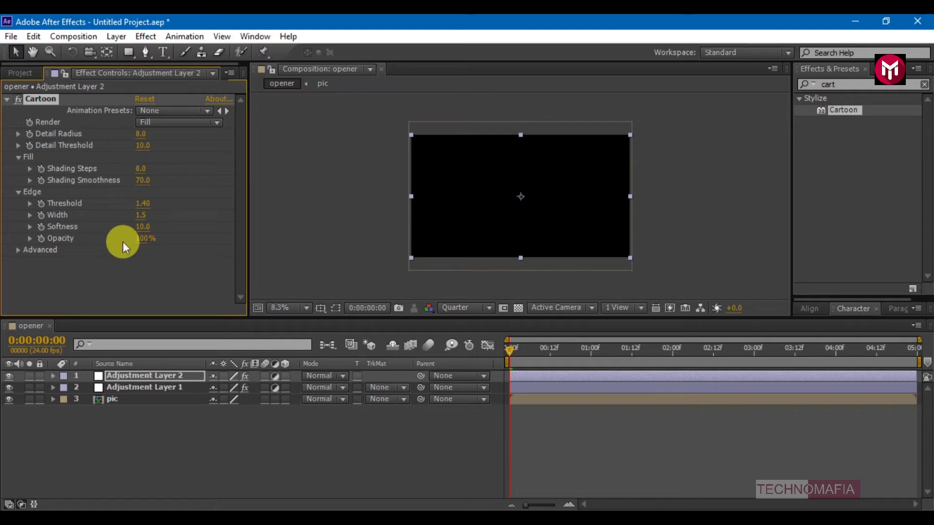
- Apply the Find Edges effect to the second adjustment layer and collapse the Cartoon settings
left_click(827, 86)
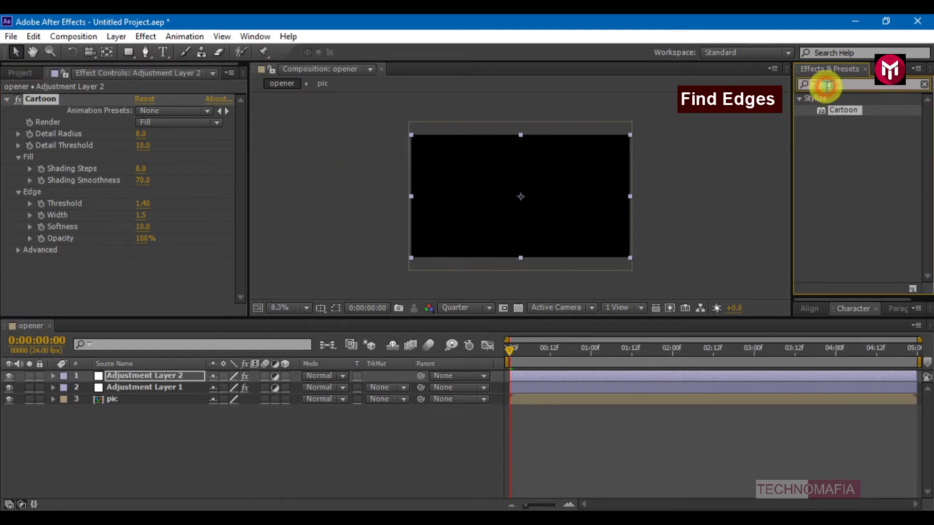
type("find")
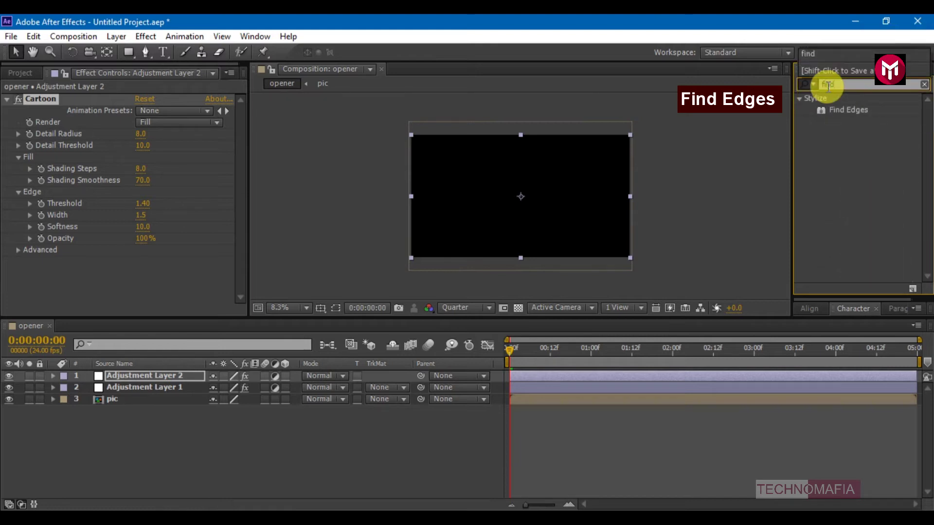
double_click(839, 110)
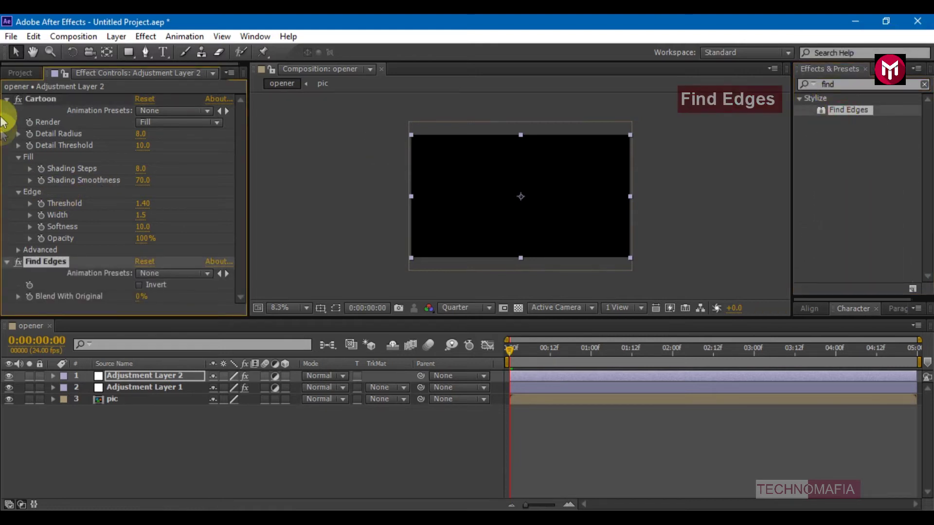
left_click(7, 100)
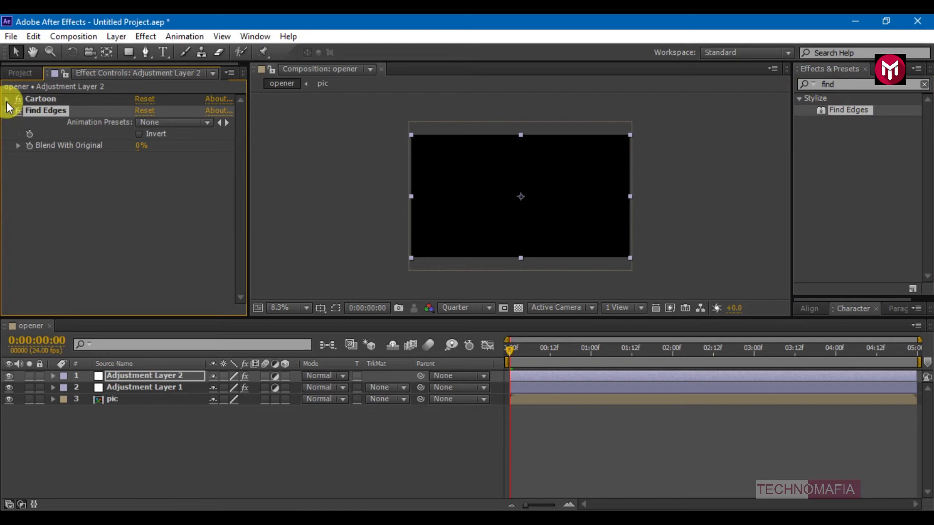
- Apply the Minimax effect to the second adjustment layer and collapse the Find Edges settings
left_click(838, 83)
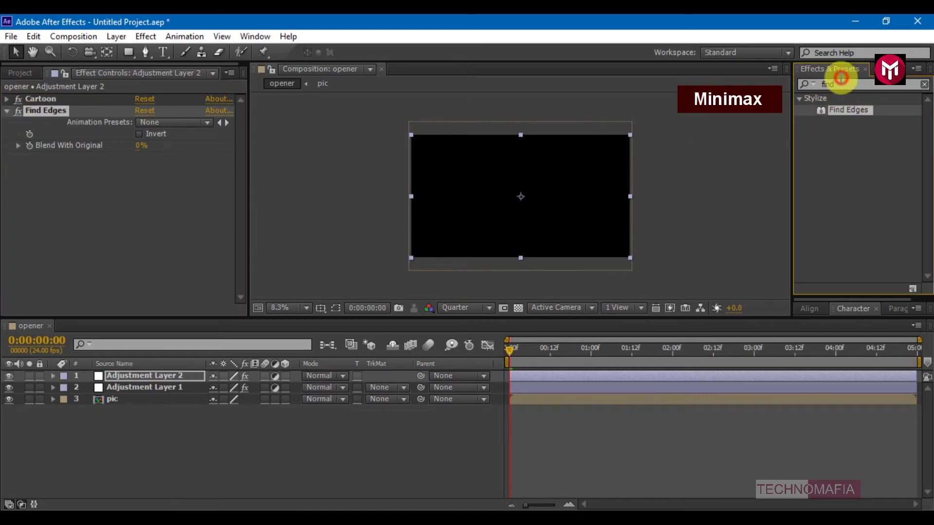
type("mini")
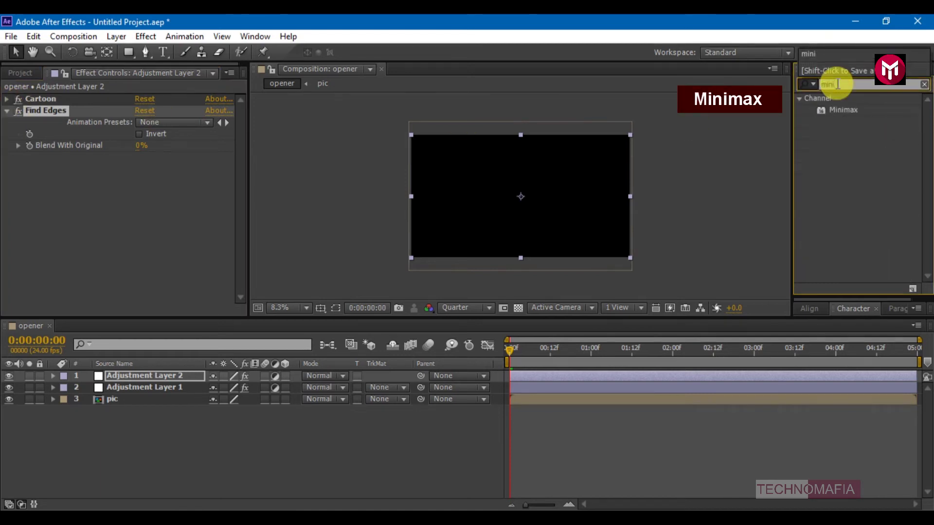
left_click(833, 112)
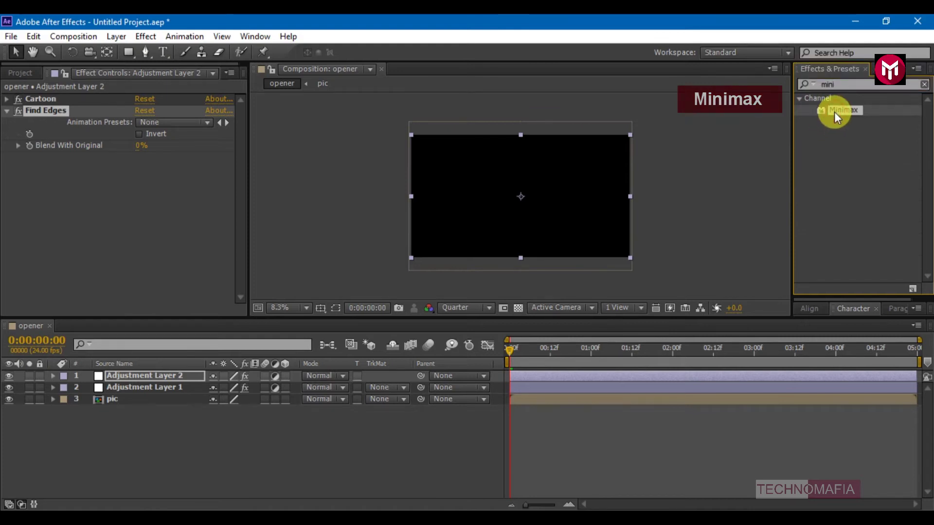
double_click(833, 112)
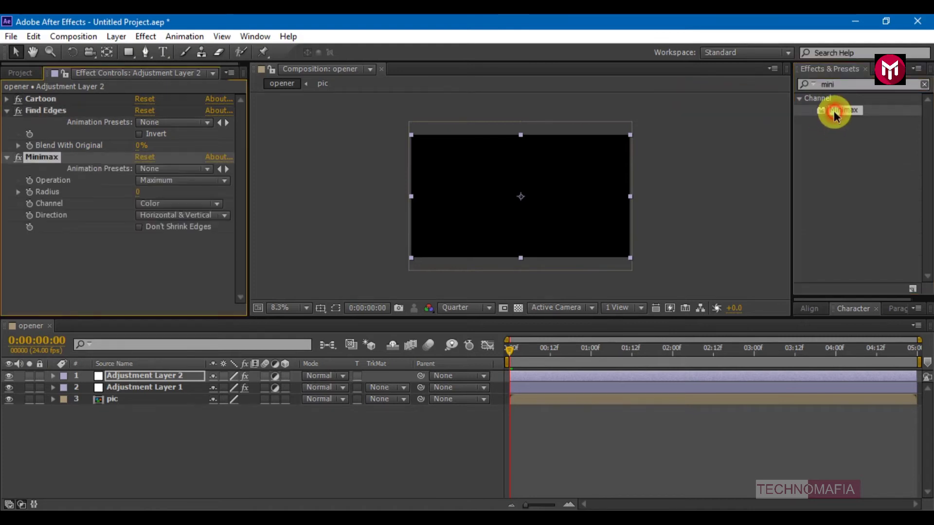
left_click(8, 112)
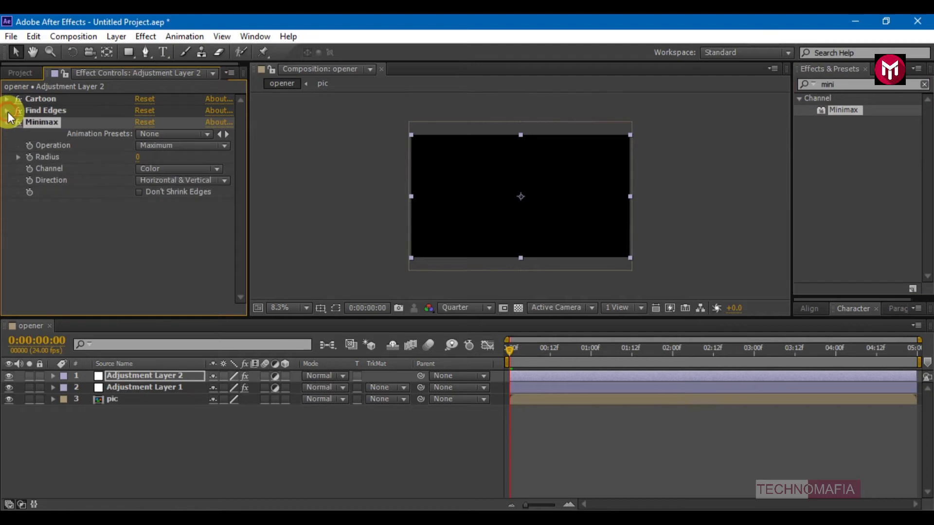
- Set Minimax's Operation to Maximum Then Minimum, its Radius to 65 and its Direction to Just Horizontal
left_click(150, 147)
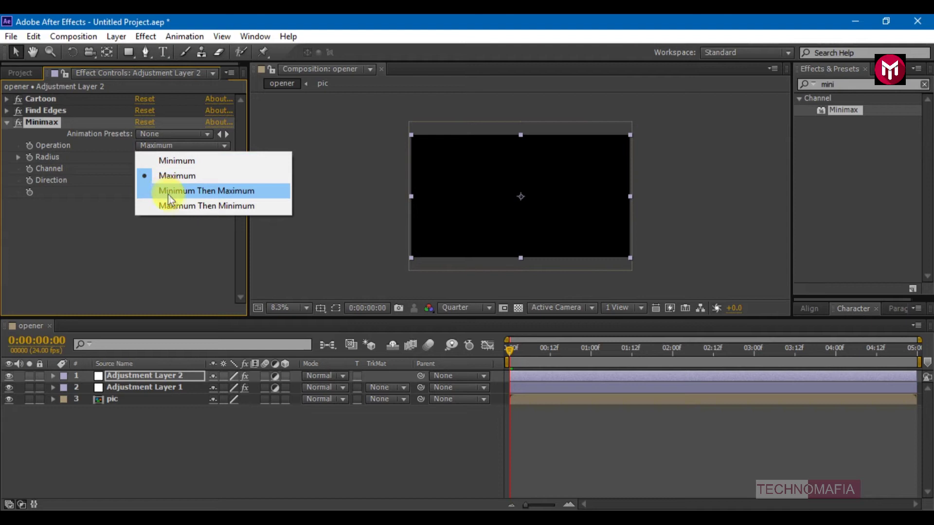
left_click(187, 206)
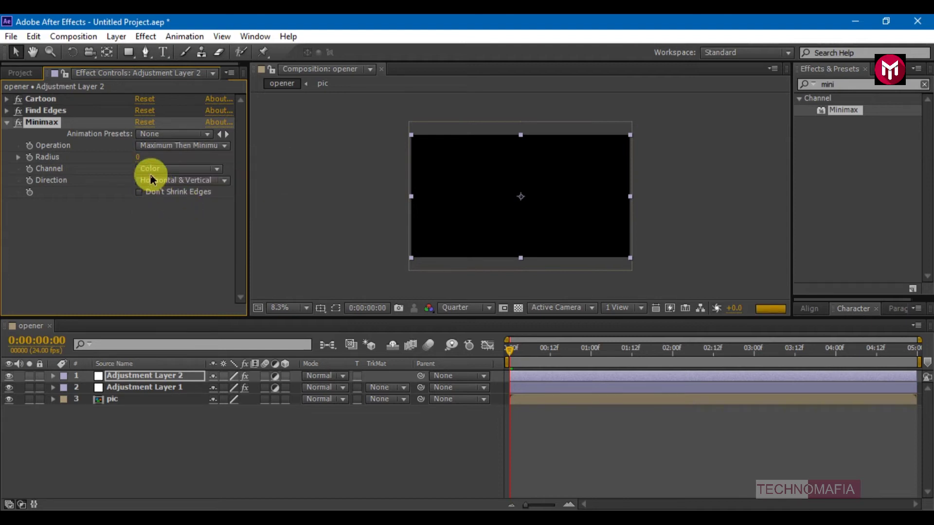
left_click(141, 158)
type("65")
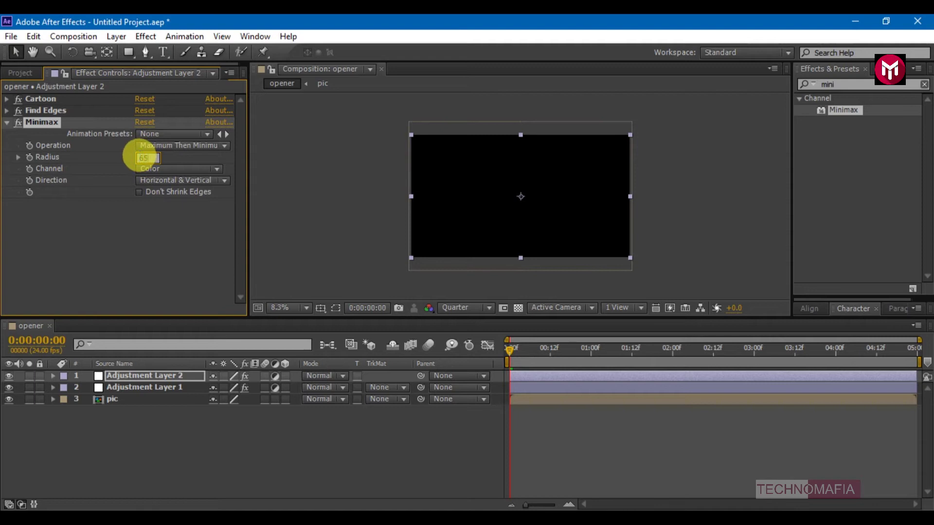
left_click(153, 181)
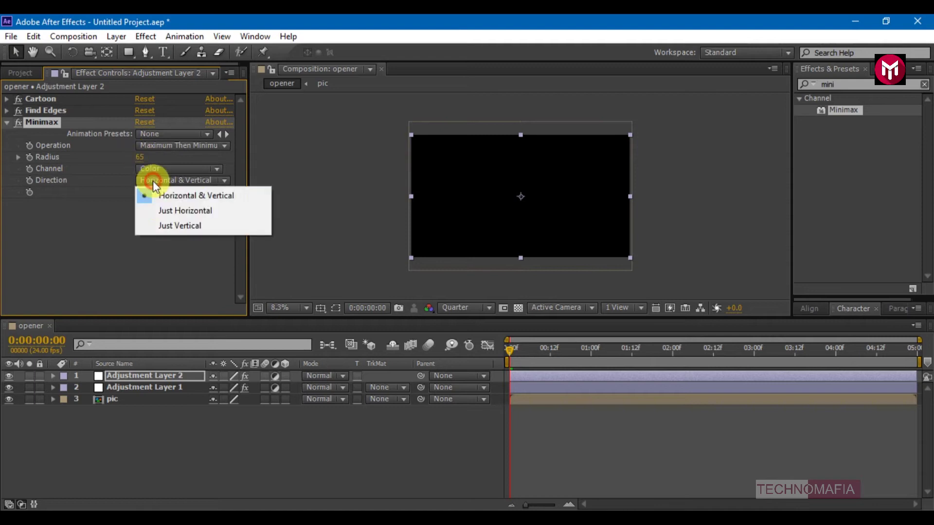
left_click(160, 211)
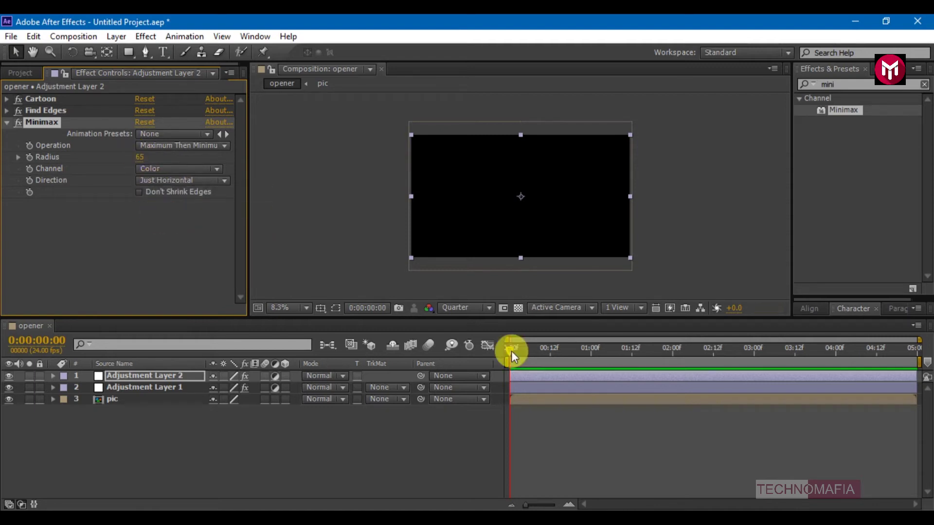
- Find the Displacement Map effect and apply it to the second adjustment layer
left_click(830, 87)
double_click(831, 87)
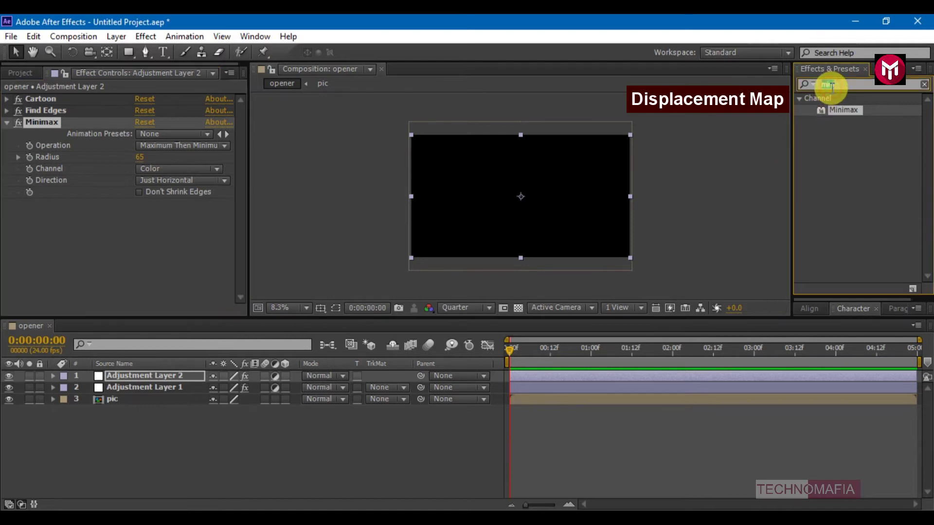
type("disp")
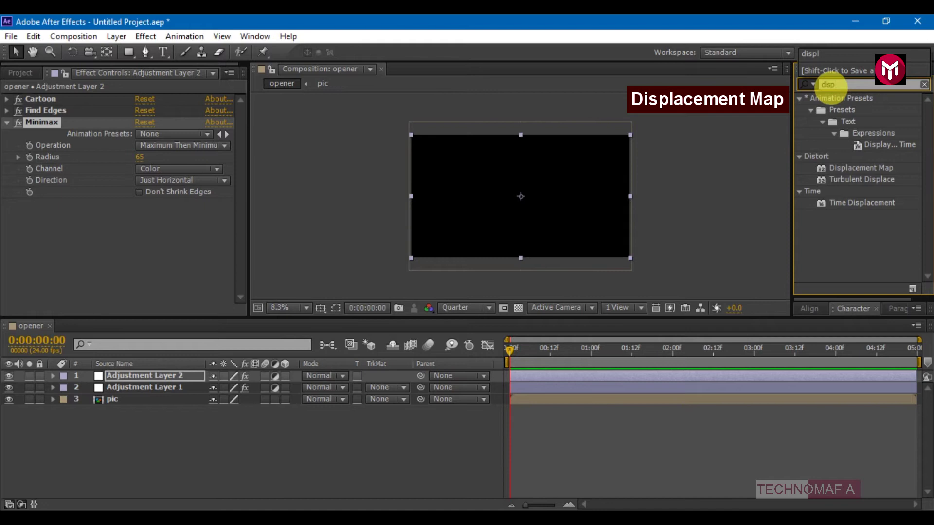
double_click(842, 169)
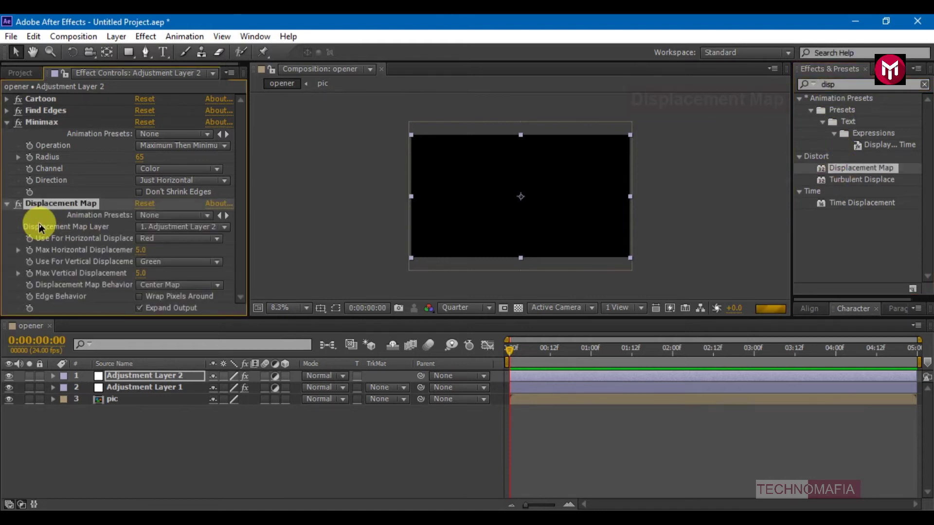
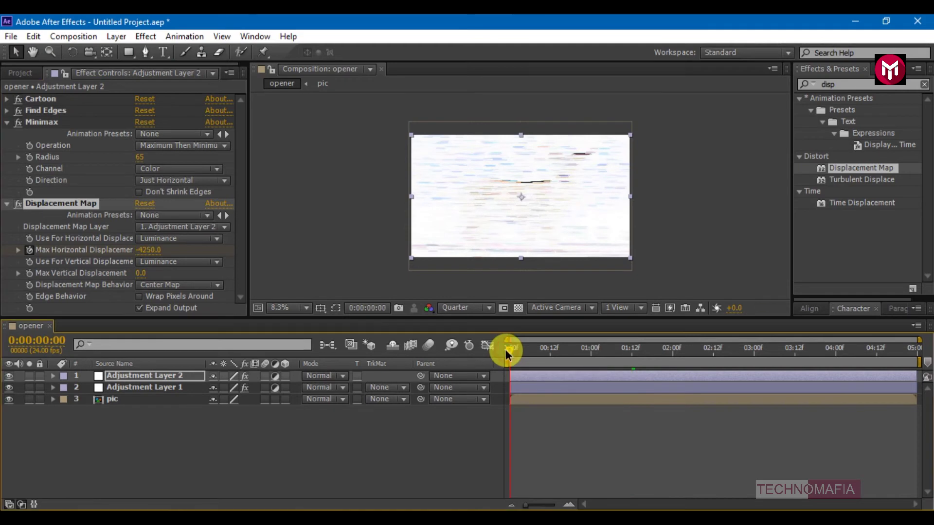
- Add a third adjustment layer above the other layers in the opener composition
left_click(214, 449)
right_click(194, 447)
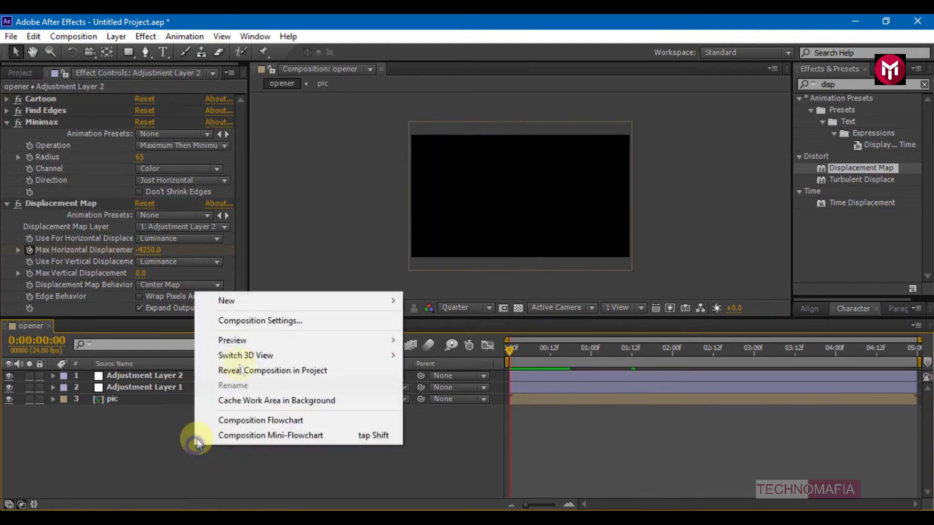
mouse_move(296, 307)
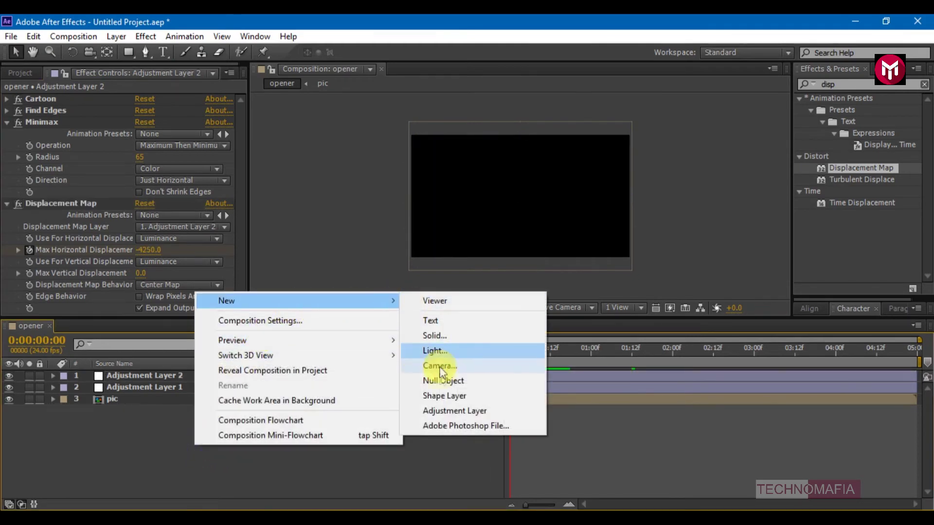
left_click(442, 410)
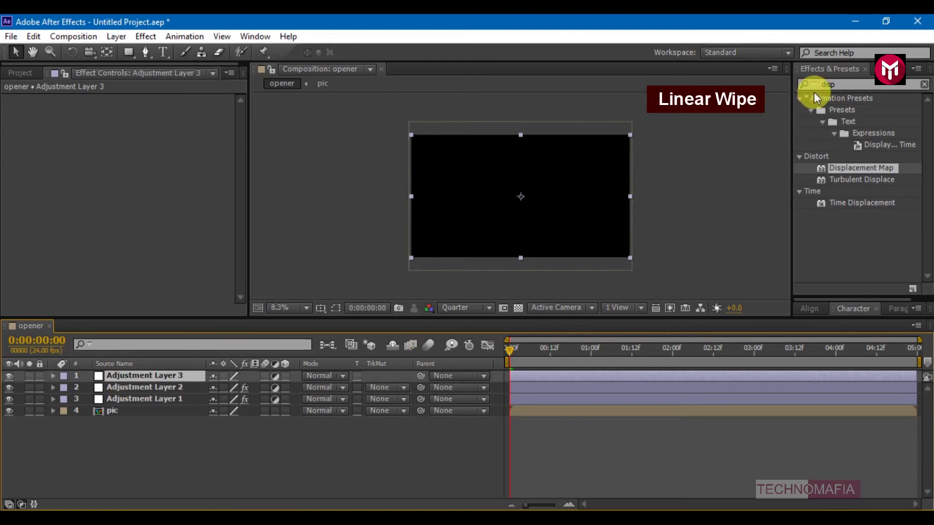
- Find the Linear Wipe transition effect and apply it to the third adjustment layer
left_click(828, 84)
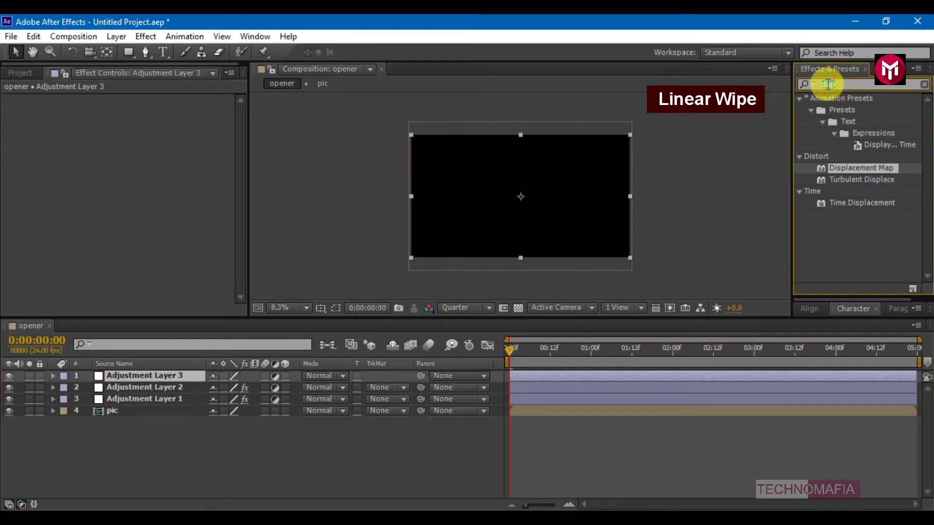
type("linea")
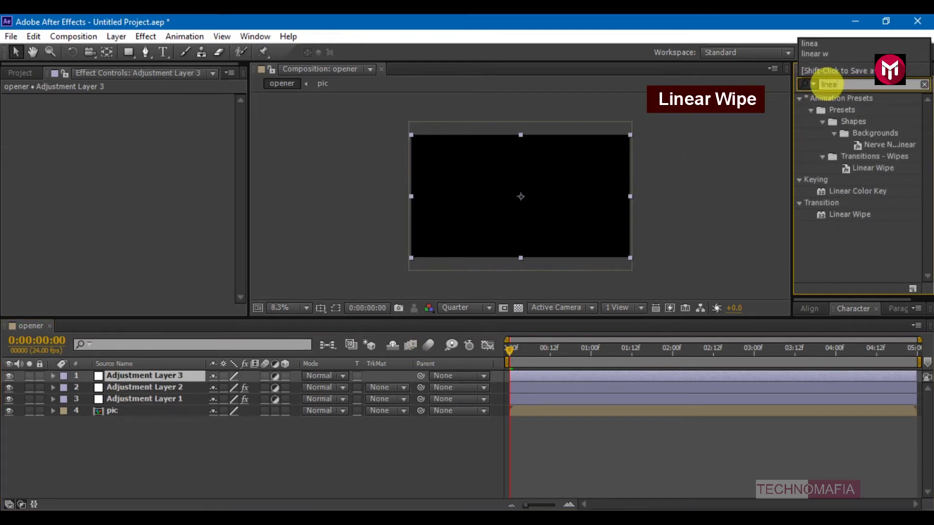
double_click(845, 215)
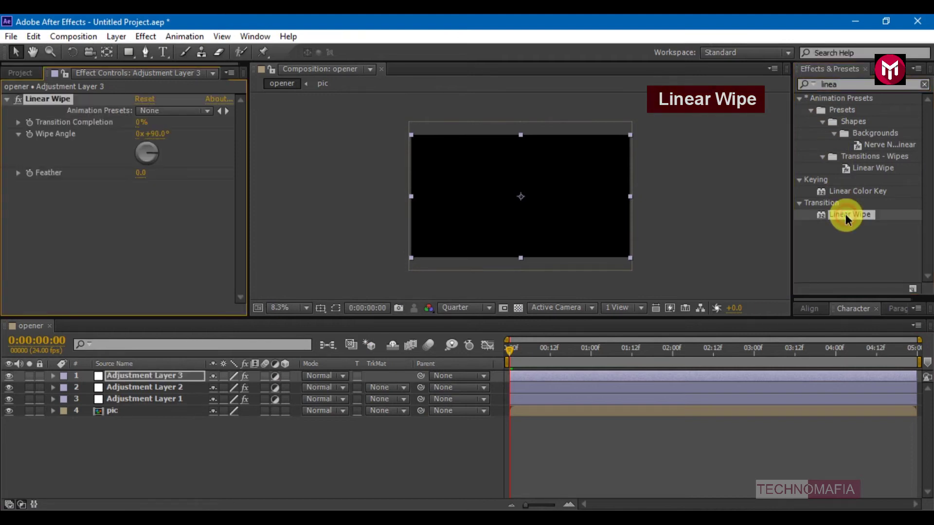
- Keyframe Linear Wipe's Transition Completion from 0% at the first frame to 100% at 0:00:01:12
left_click(30, 124)
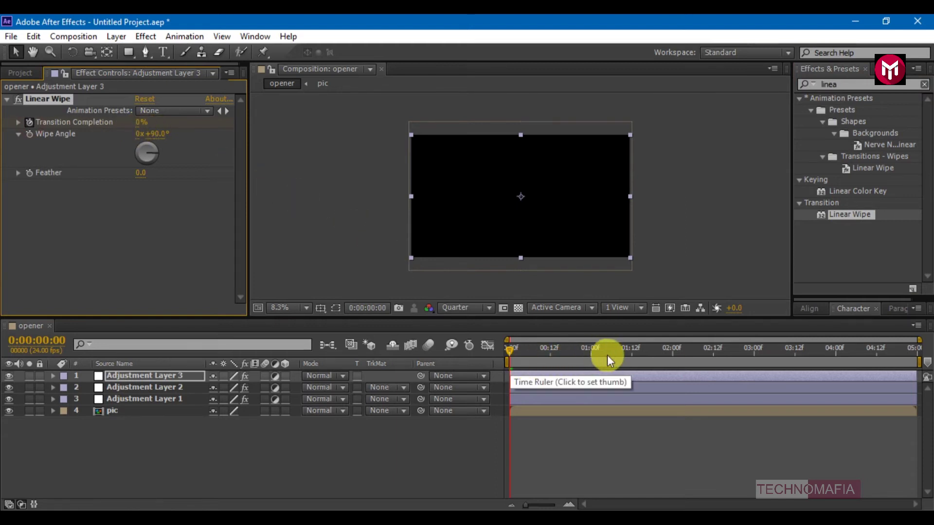
left_click(630, 350)
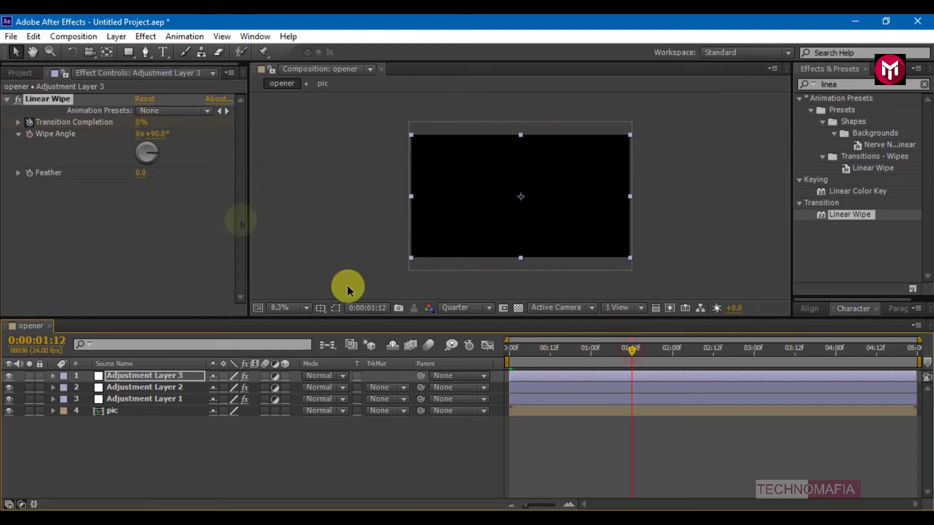
left_click(142, 124)
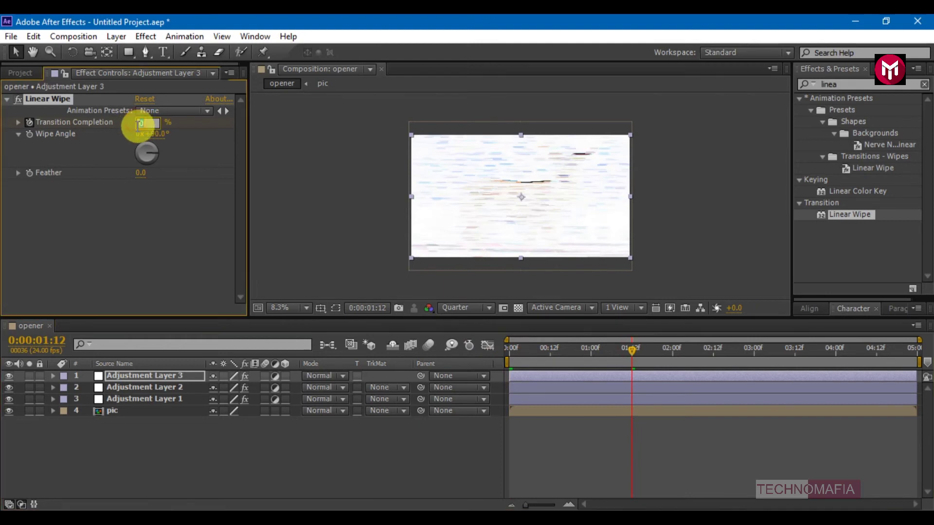
key("Return")
- Find the Turbulent Displace effect and add it to the third adjustment layer
left_click(849, 84)
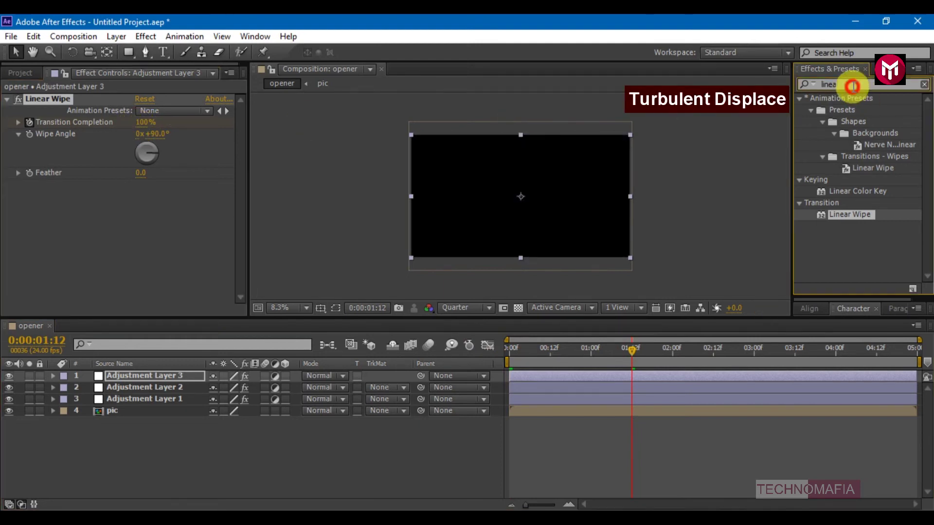
type("turb")
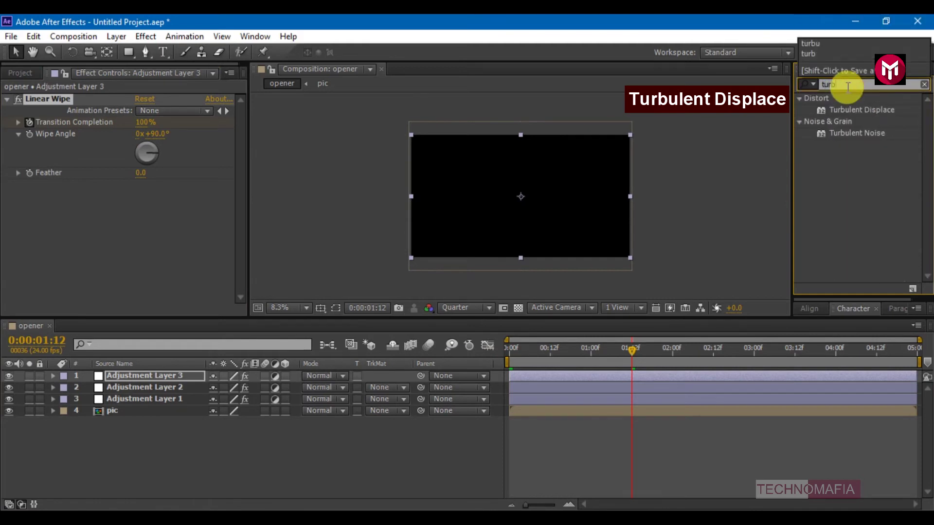
double_click(853, 110)
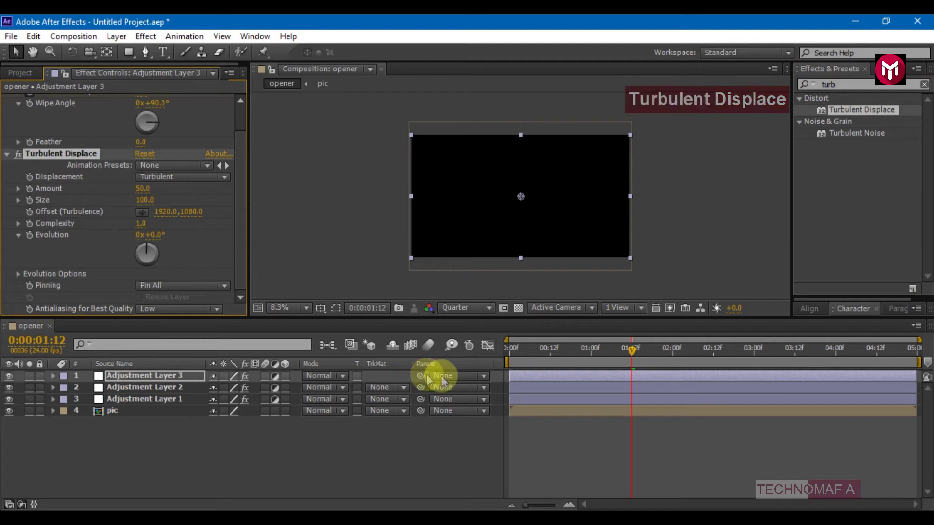
- At the first frame, set Turbulent Displace to Horizontal Displacement with Amount 10000, Size 2 and Complexity 10
left_click(508, 350)
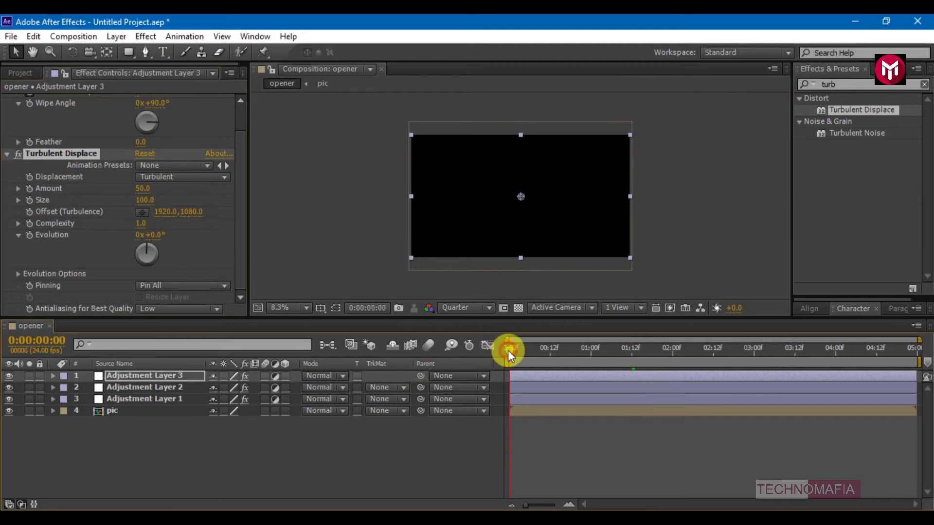
left_click(149, 178)
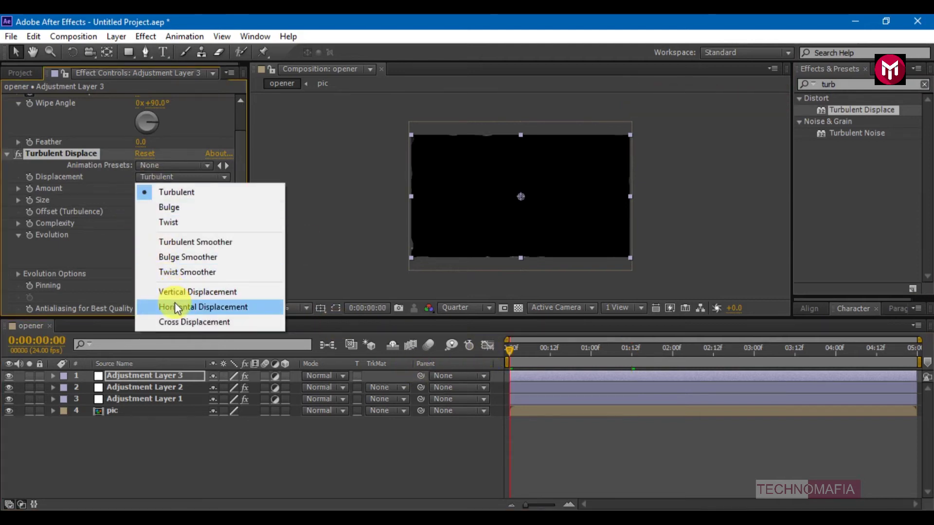
left_click(176, 308)
left_click(141, 189)
type("10000")
left_click(142, 201)
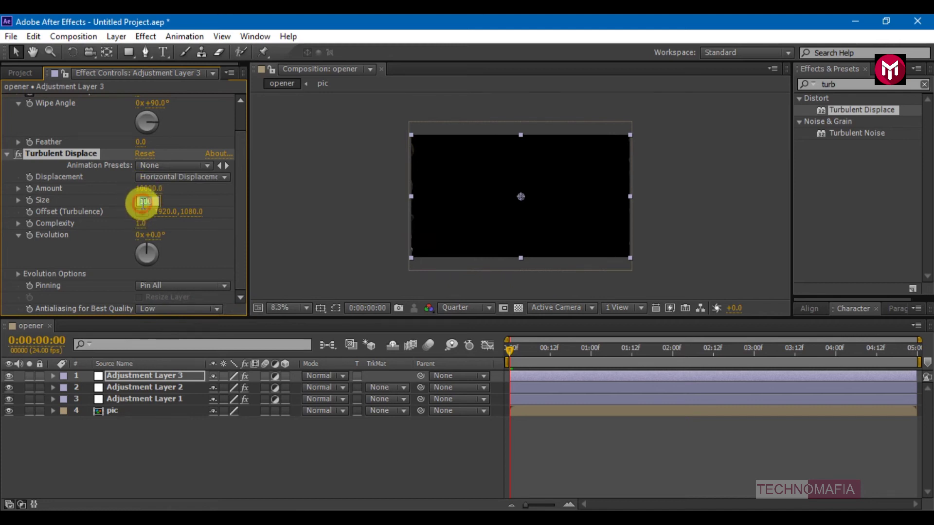
type("2")
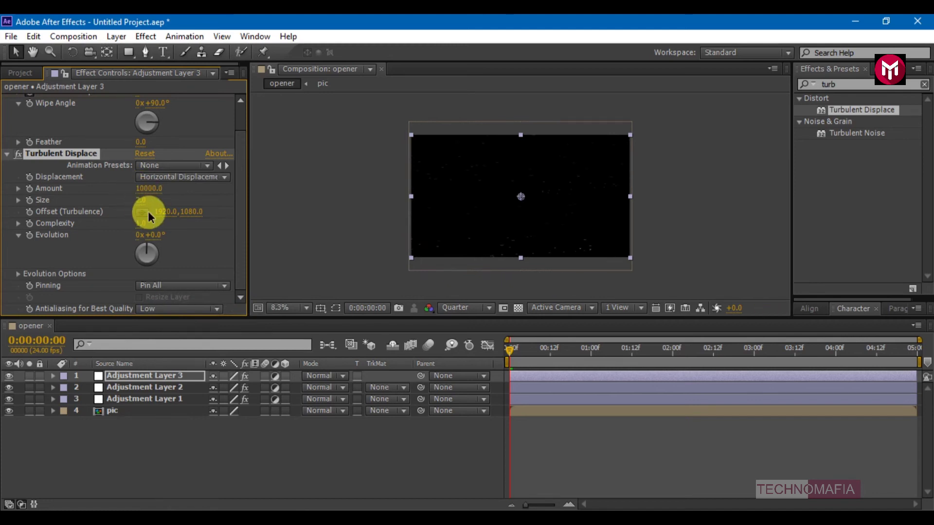
left_click(140, 222)
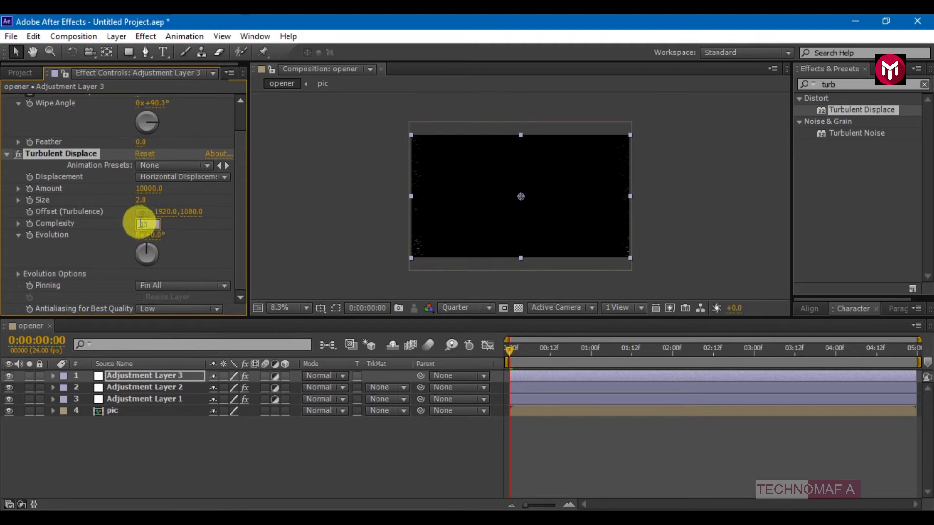
key("Return")
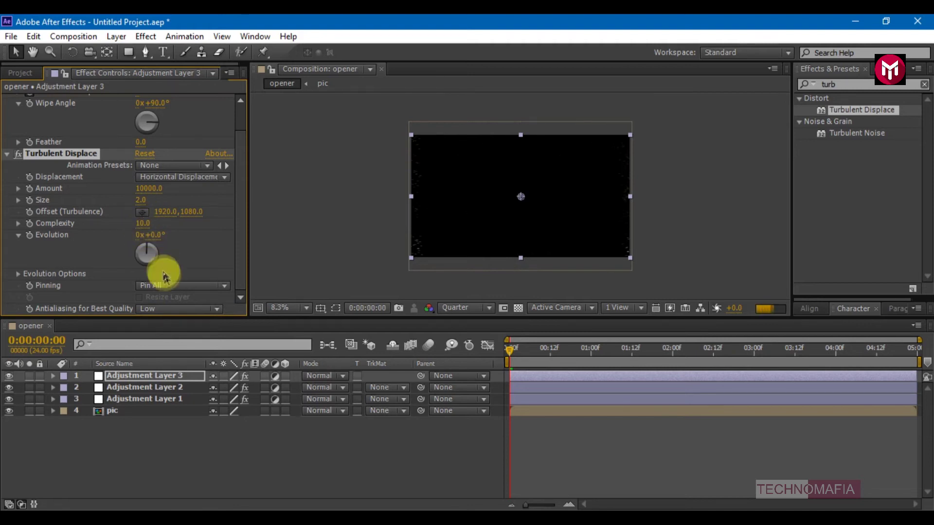
- Keyframe Turbulent Displace's Pinning as Pin All at the first frame and Pin Left at 0:00:00:12
left_click(28, 286)
left_click(156, 290)
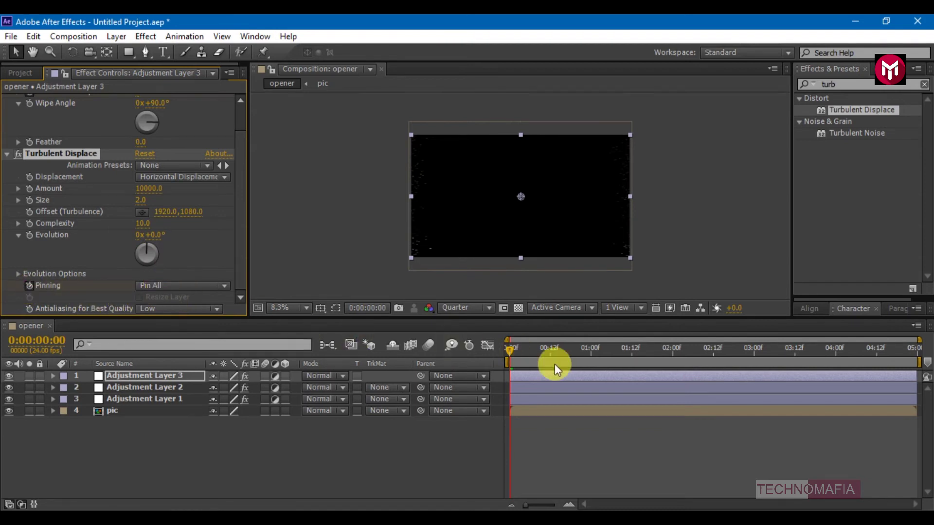
left_click(568, 504)
left_click(592, 355)
left_click(155, 286)
left_click(165, 116)
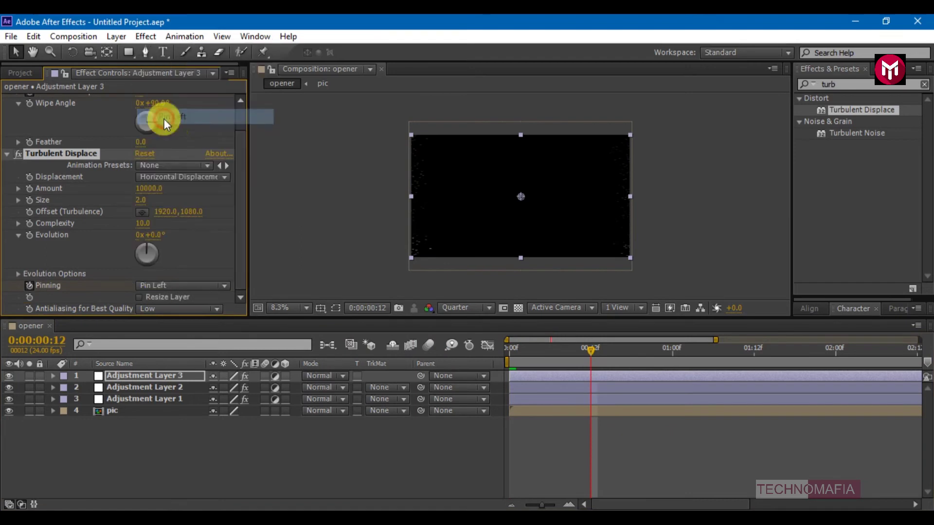
- Preview the animation from the first frame and give Adjustment Layer 2 a Luma Matte from Adjustment Layer 3
left_click(510, 350)
key("space")
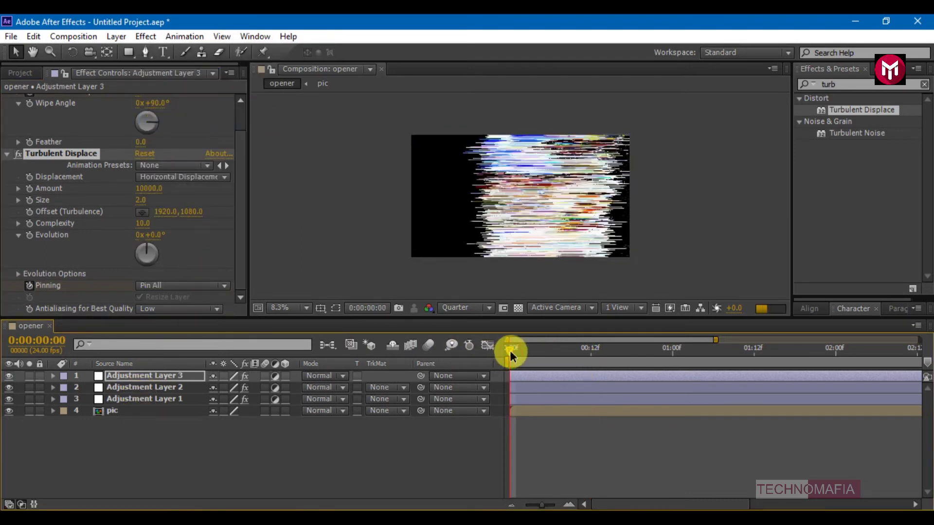
left_click(380, 387)
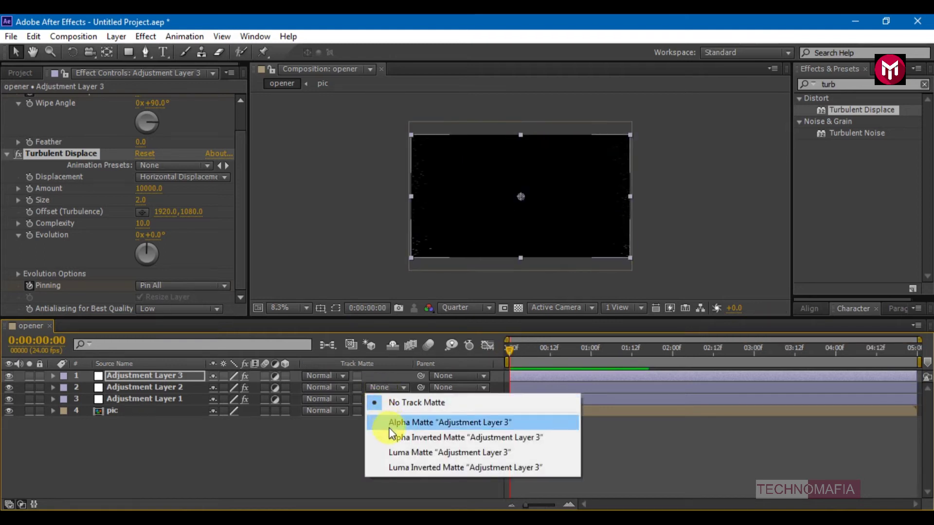
left_click(395, 451)
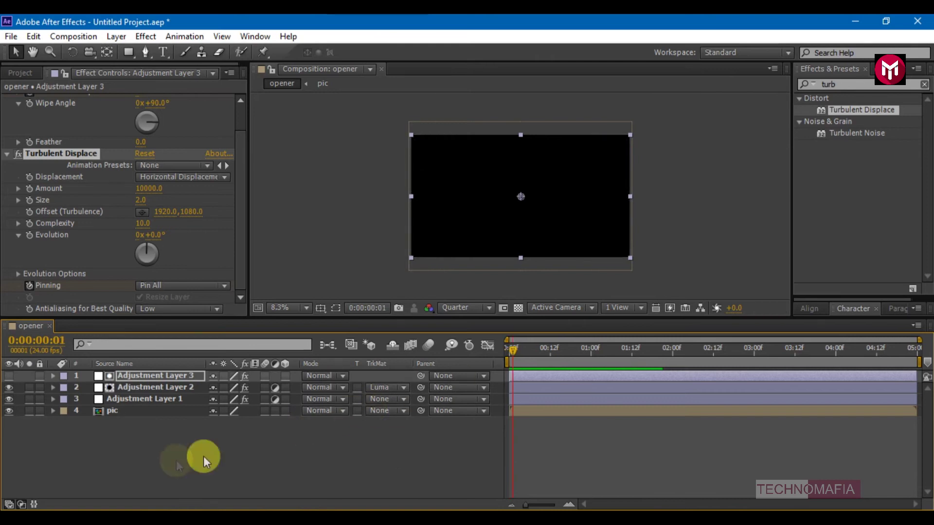
- Pre-compose the three adjustment layers and the pic layer into a new composition named animate
left_click(157, 461)
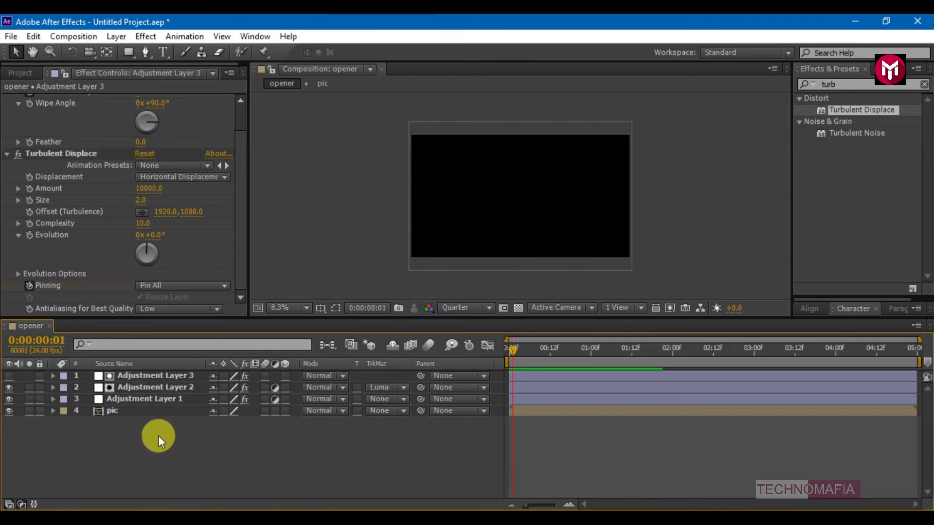
left_click_drag(158, 435, 121, 371)
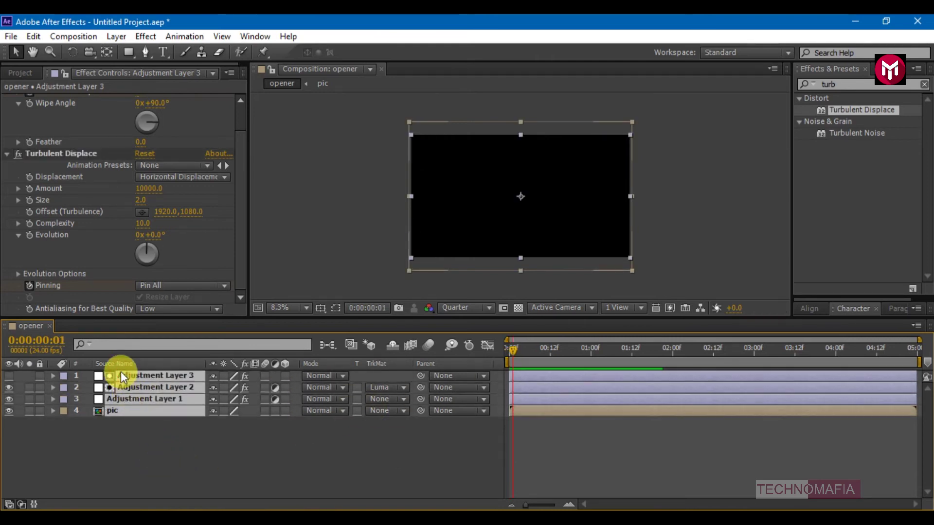
right_click(121, 371)
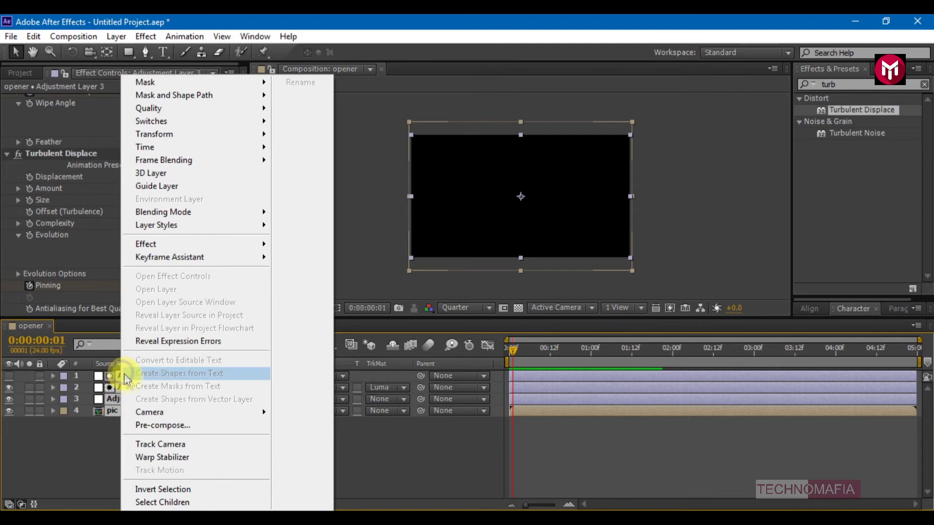
left_click(144, 426)
type("animate")
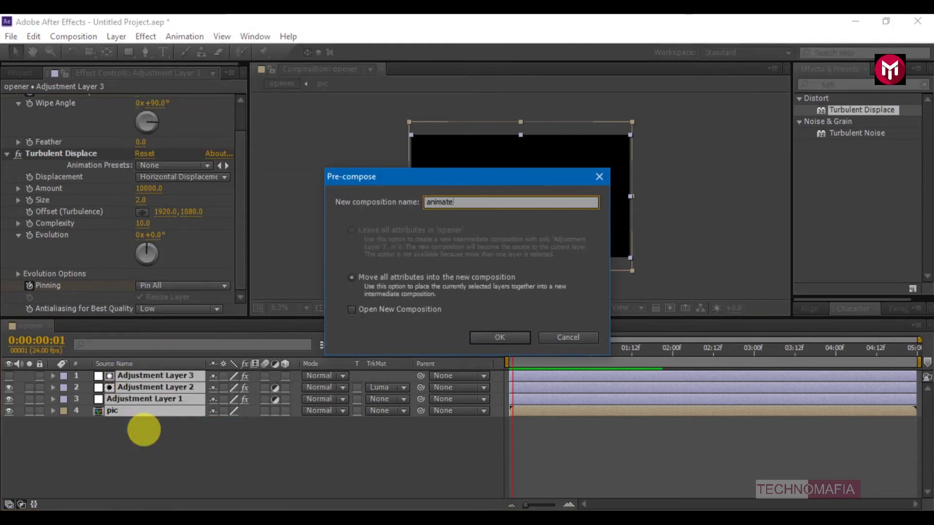
key("Return")
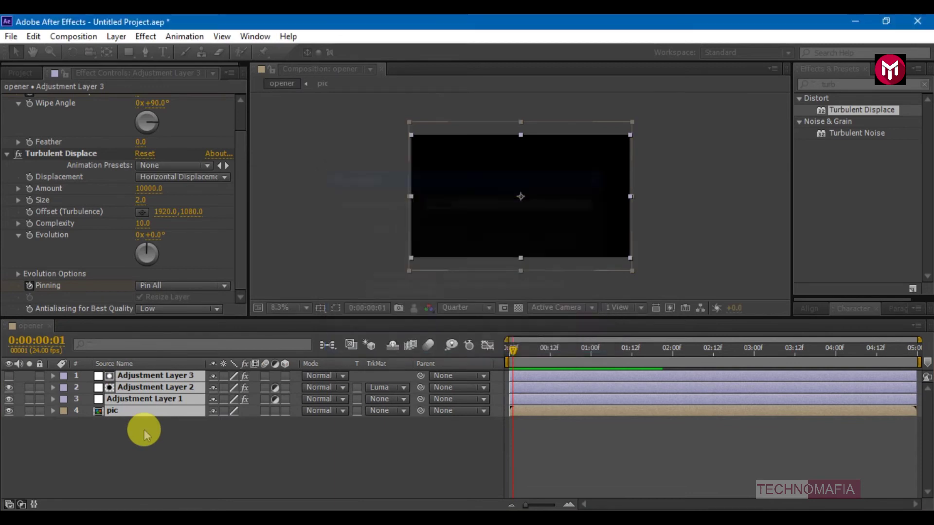
- Create a black solid layer named solid above the animate layer
left_click(115, 436)
right_click(115, 436)
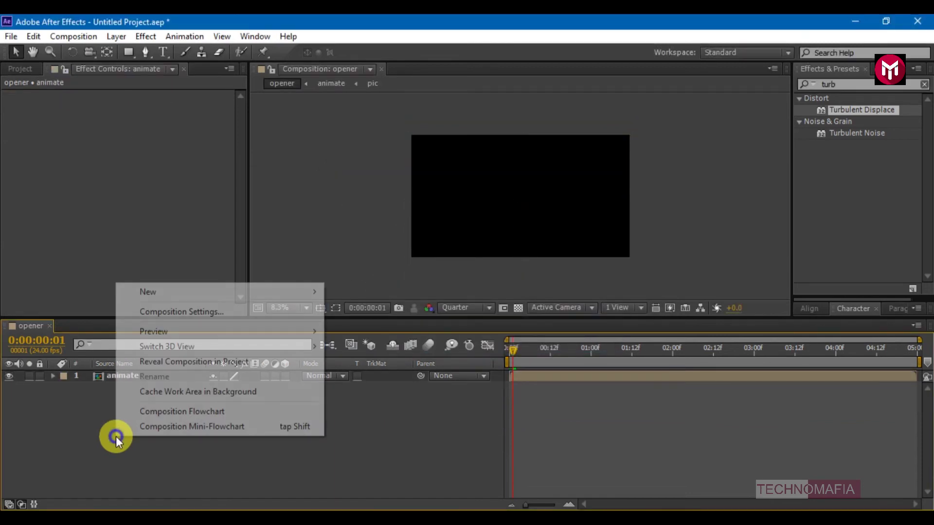
mouse_move(281, 290)
left_click(383, 326)
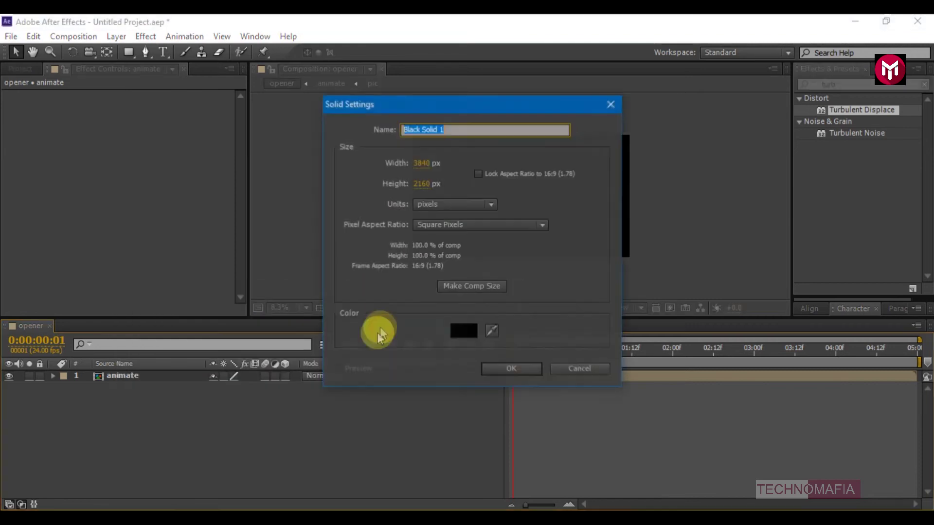
type("solid")
key("Return")
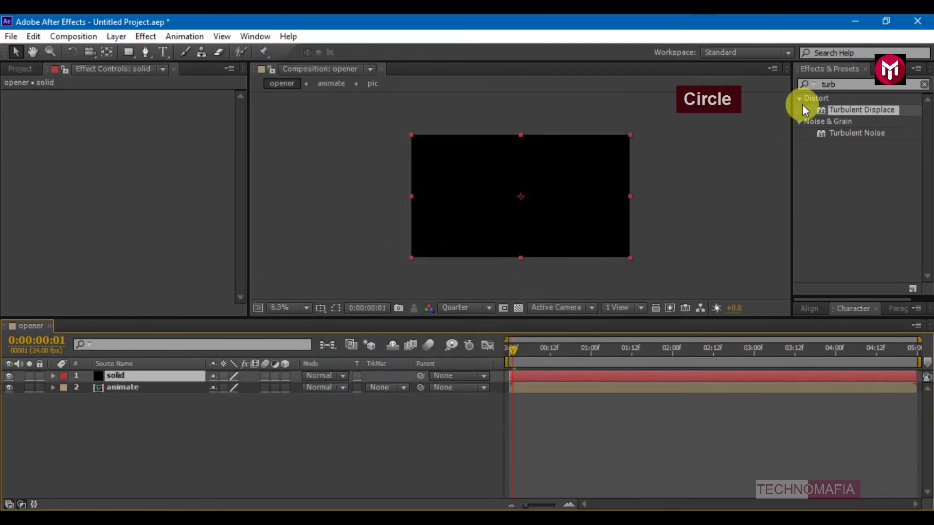
- Find the Circle effect and apply it to the solid layer
left_click(828, 85)
type("circle")
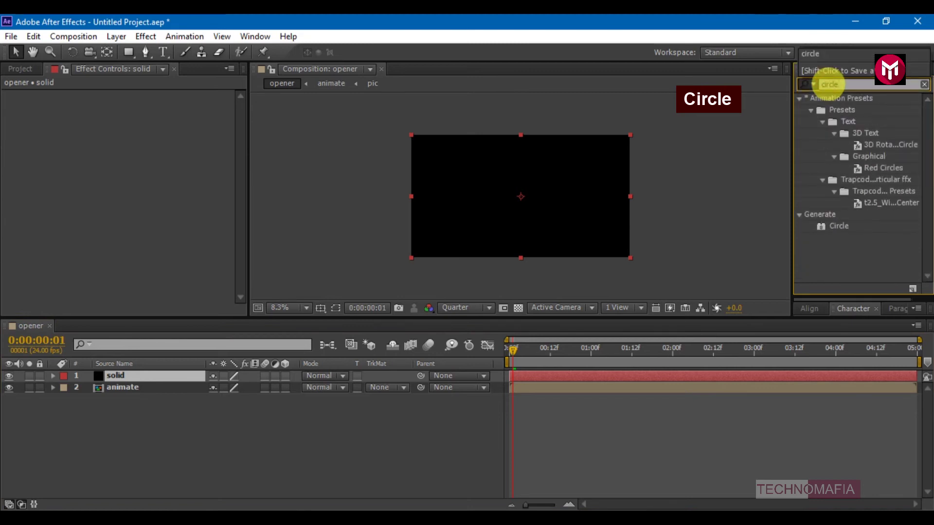
double_click(840, 225)
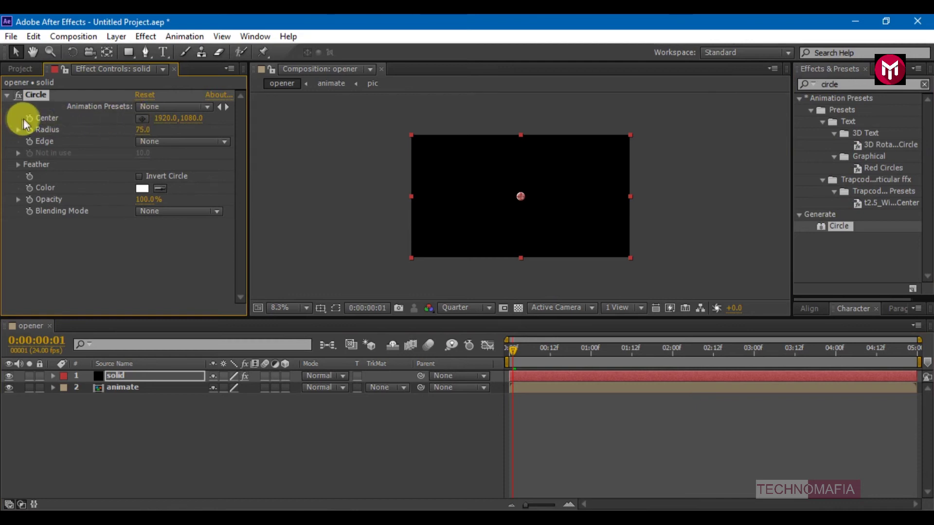
- Keyframe the Circle's Center with its X value at -1800 and set the Radius to 1770
left_click(162, 120)
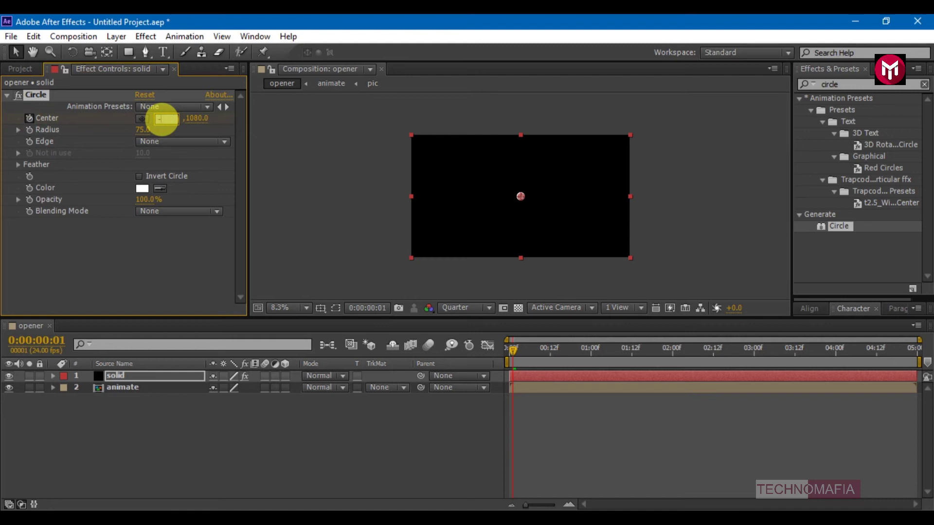
type("-1800")
key("Return")
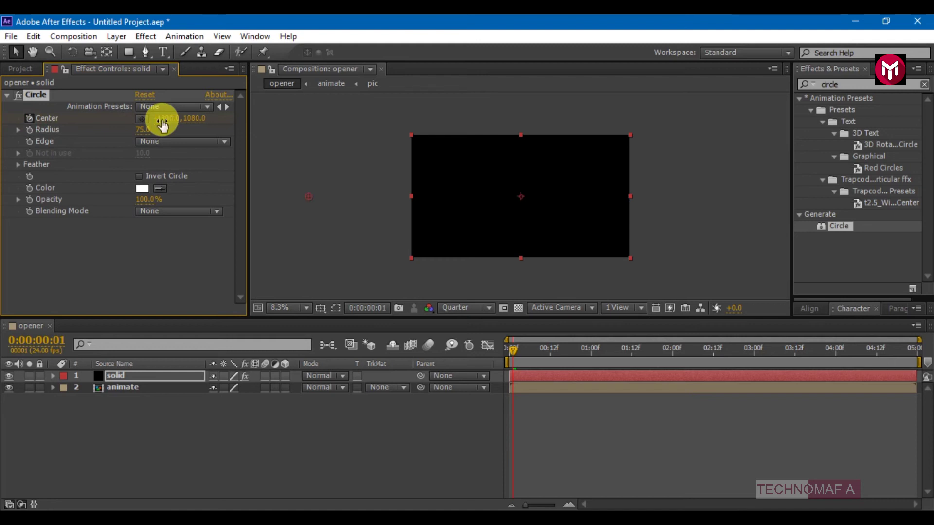
left_click(138, 130)
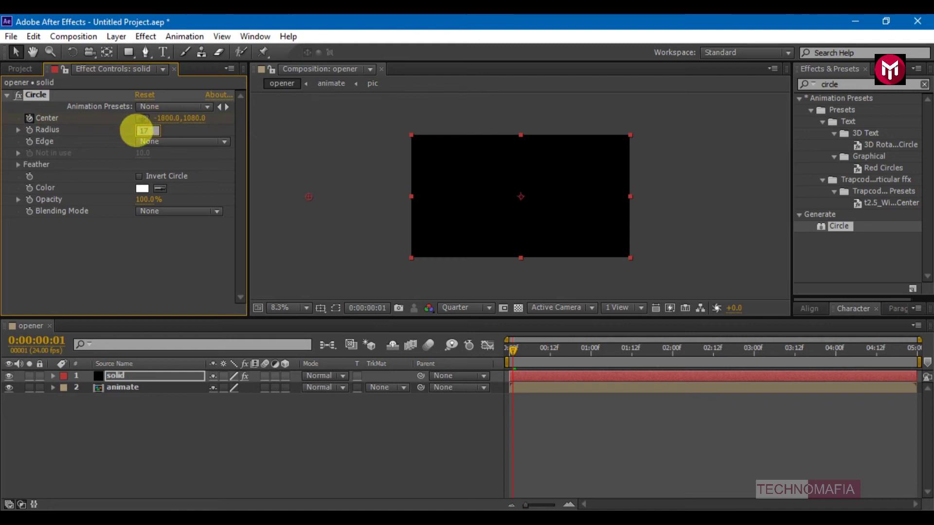
key("Return")
- Set the Circle effect's Edge to Thickness * Radius and its Thickness to 35
left_click(148, 139)
left_click(145, 200)
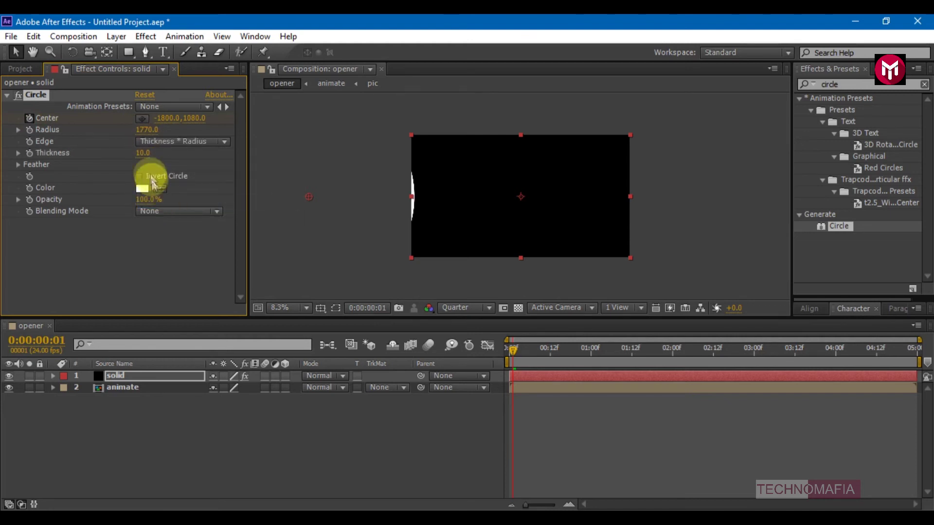
left_click(146, 154)
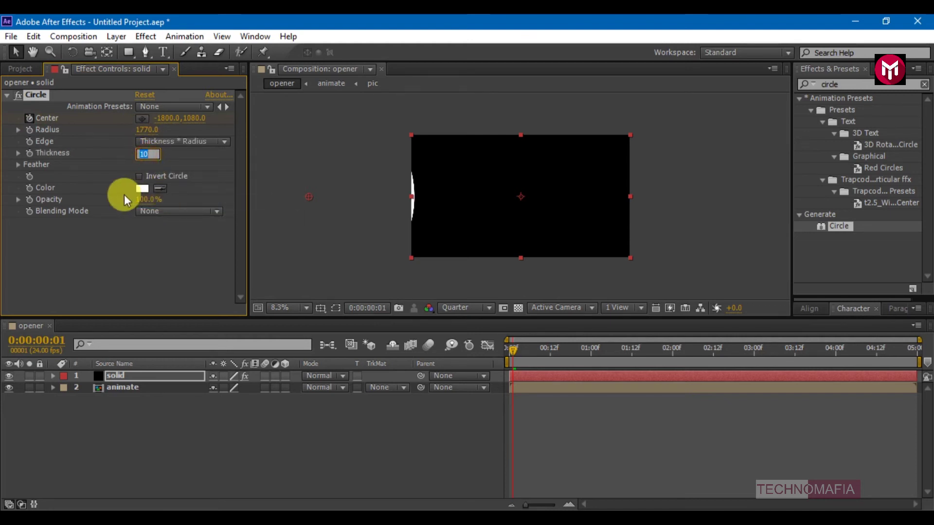
type("35")
key("Return")
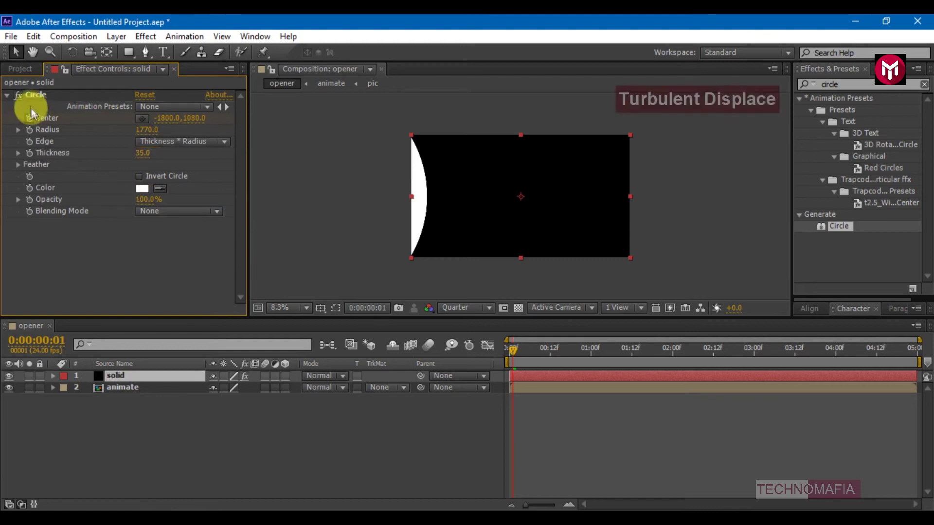
left_click(9, 96)
- Find the Turbulent Displace effect, apply it to the solid layer, and set its Displacement to Horizontal Displacement
left_click(828, 85)
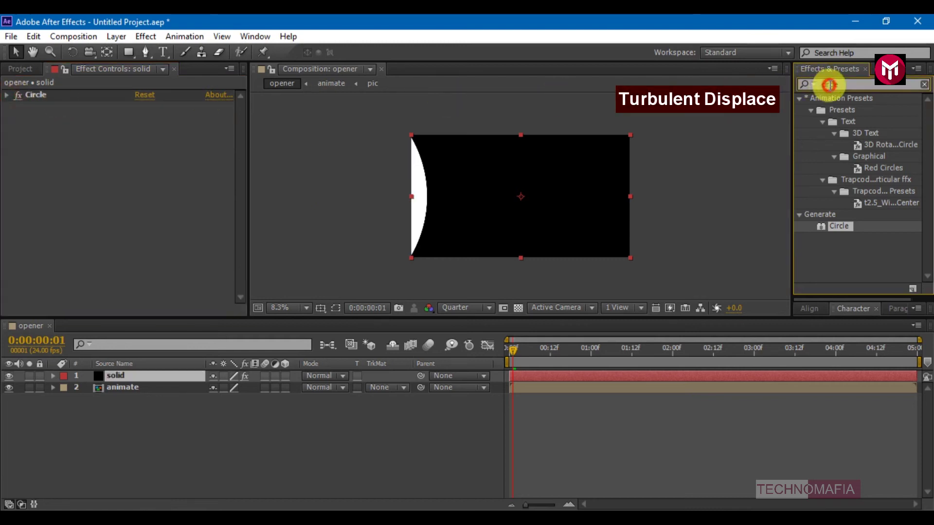
type("turb")
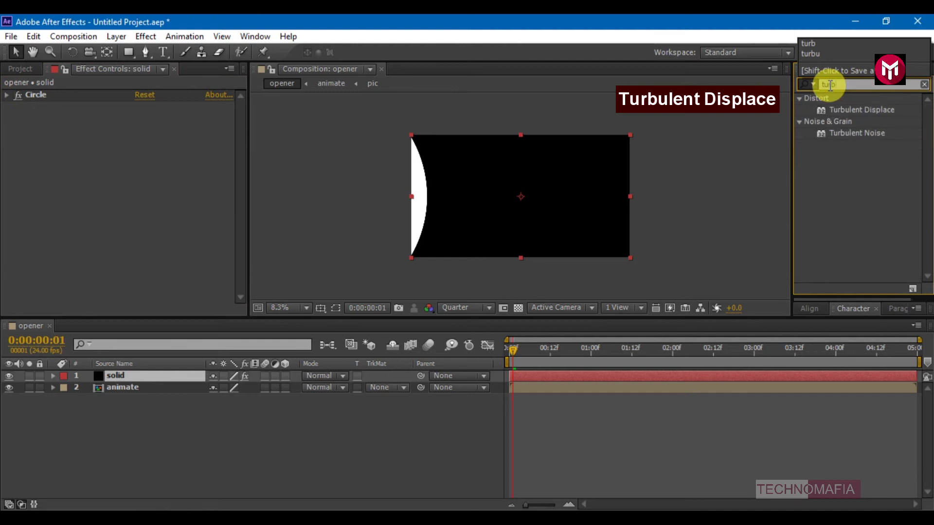
double_click(844, 111)
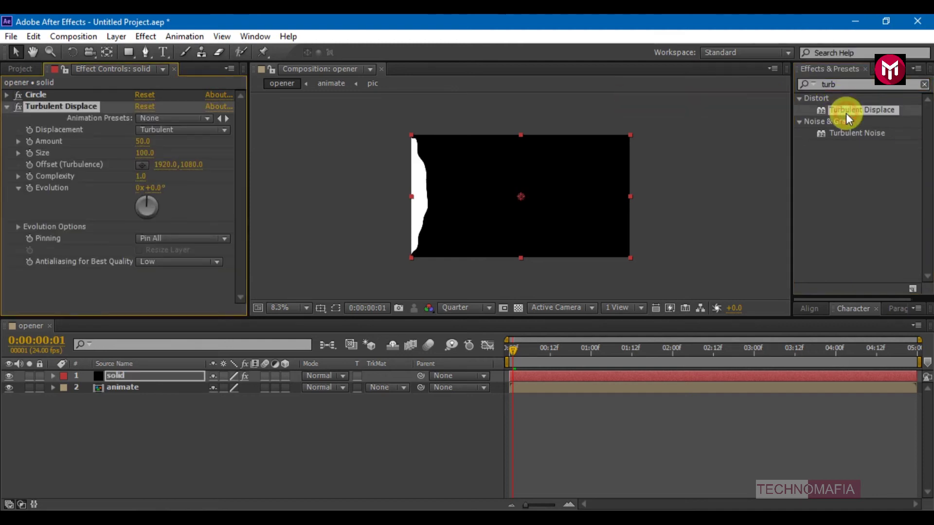
left_click(150, 132)
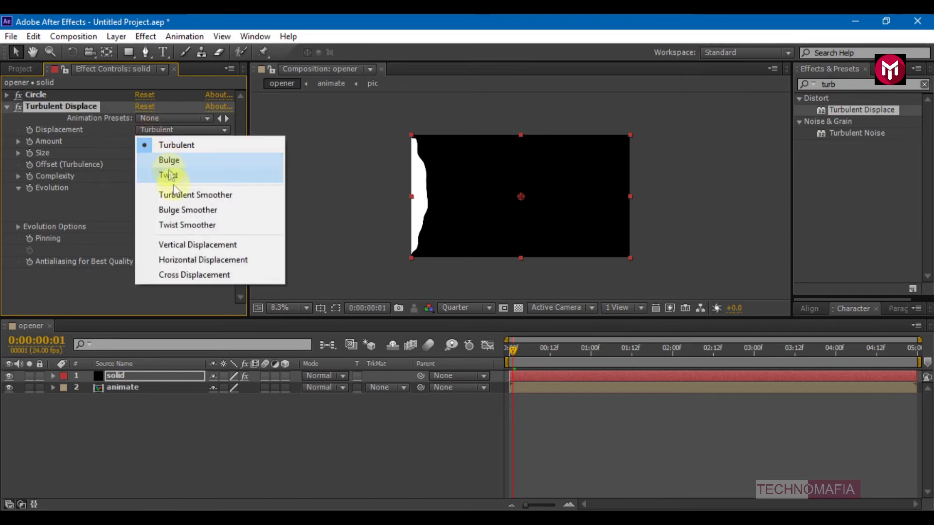
left_click(189, 261)
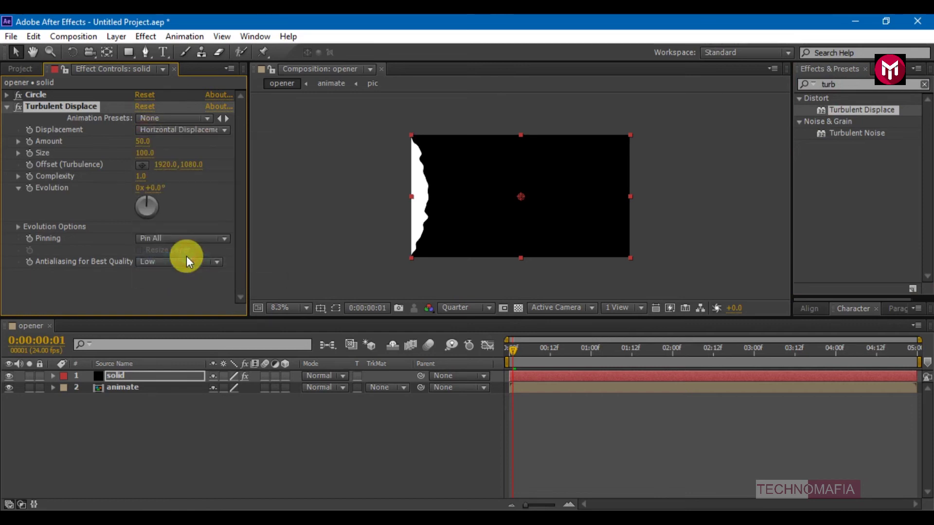
- Set the Turbulent Displace Amount to 6970
left_click(141, 142)
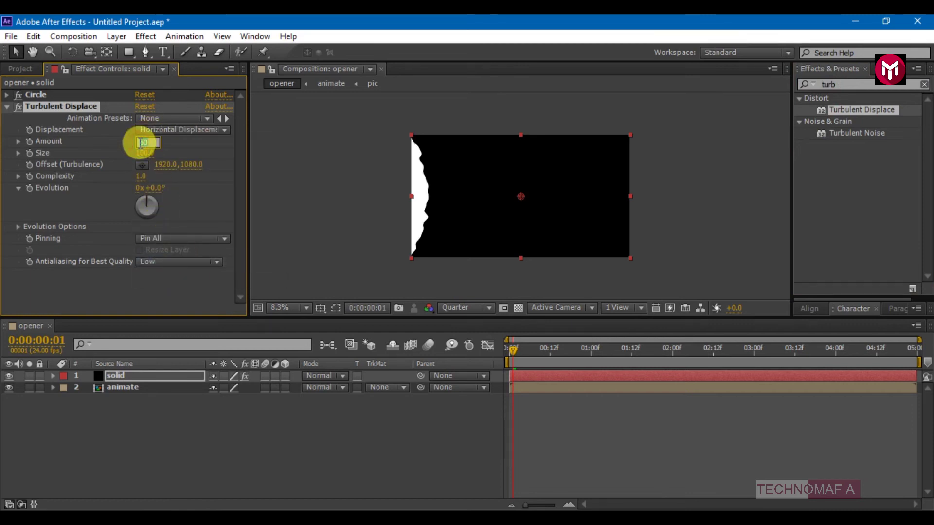
key("Return")
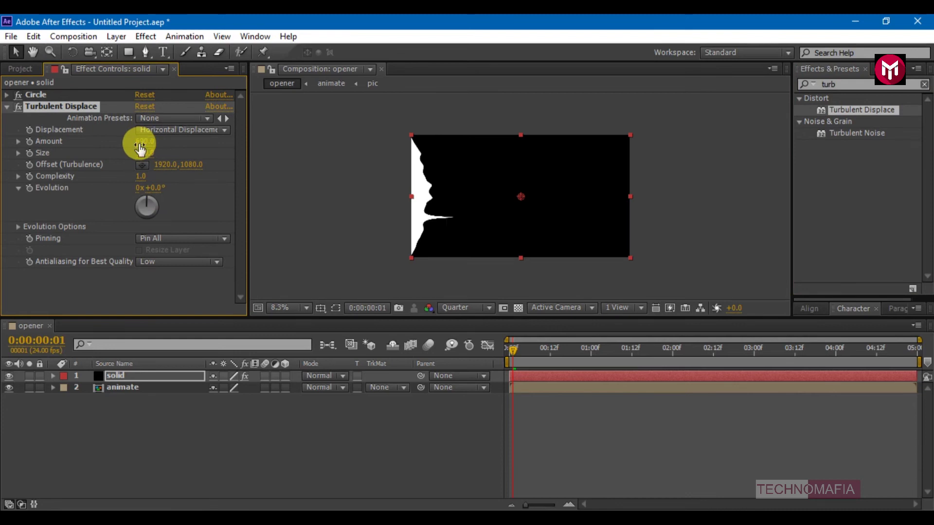
left_click(140, 143)
type("697")
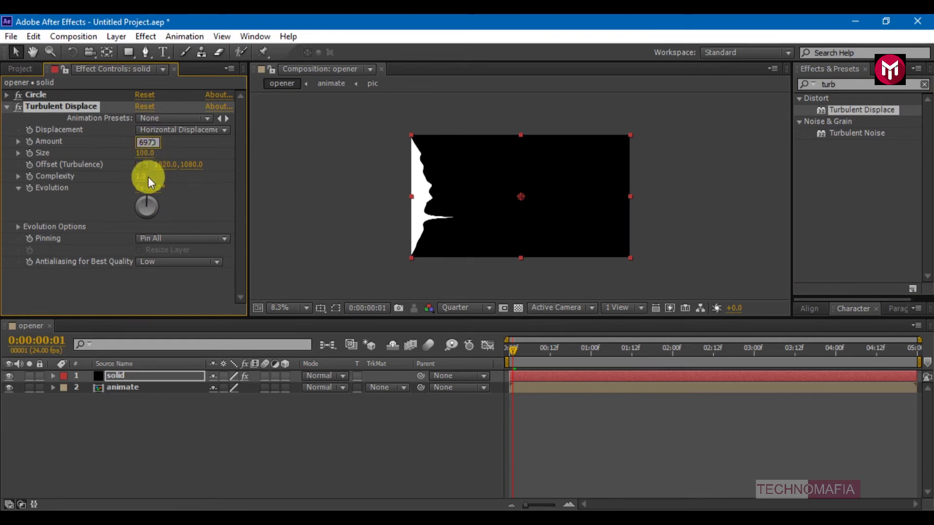
type("0")
key("Return")
- Set the Turbulent Displace Size to 11 and its Pinning to None
left_click(145, 154)
type("11")
key("Return")
left_click(141, 242)
left_click(156, 253)
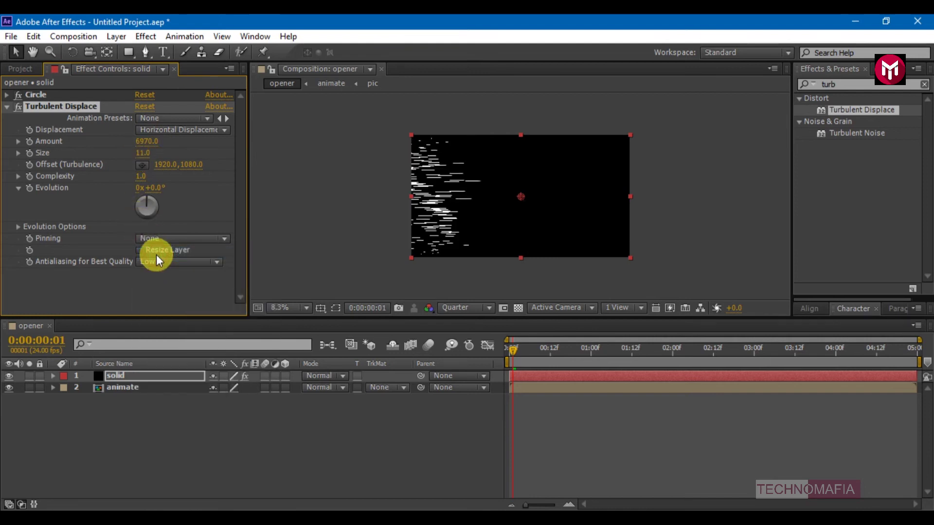
left_click(7, 107)
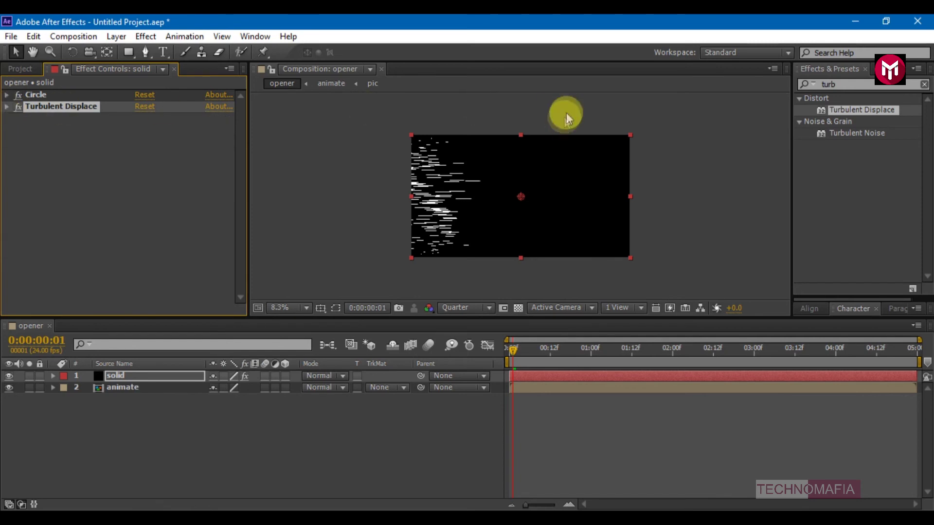
- Apply a second Turbulent Displace to the solid layer with Amount 137, Size 260 and Complexity 10
double_click(833, 110)
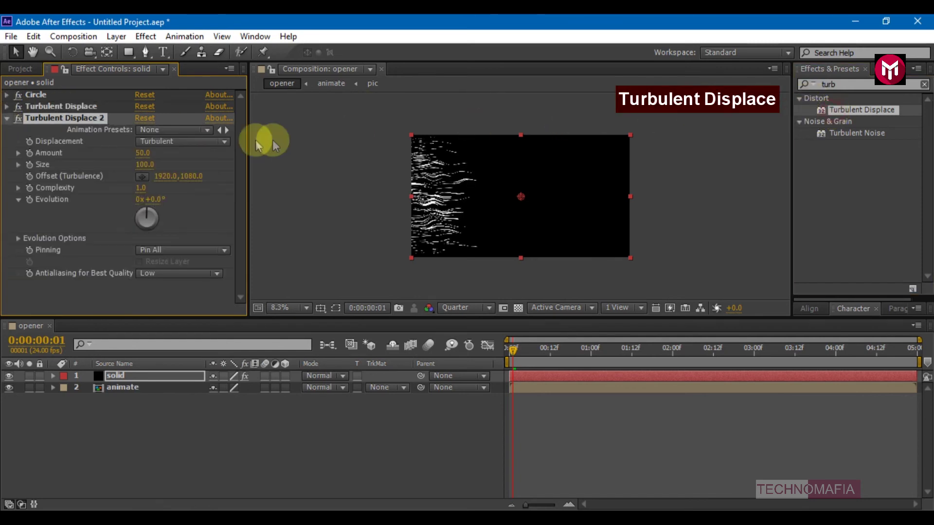
left_click(136, 154)
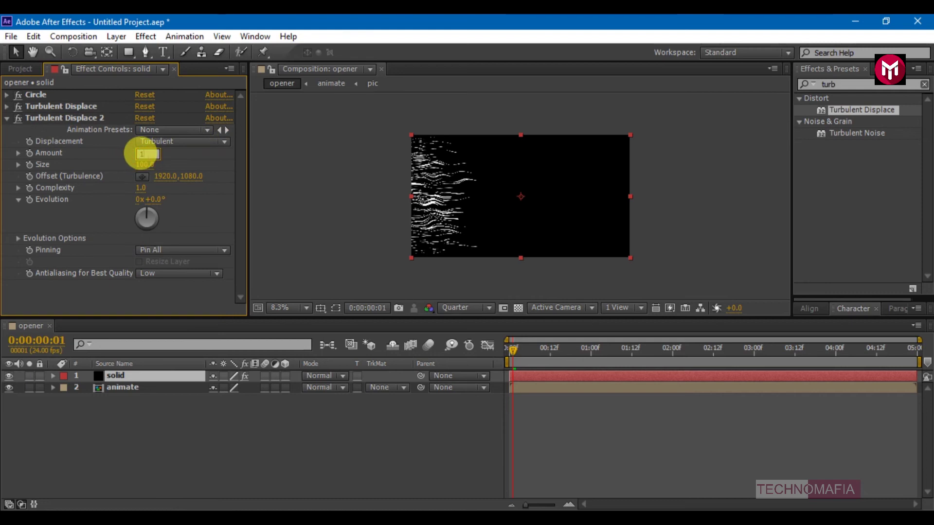
key("Return")
left_click(145, 166)
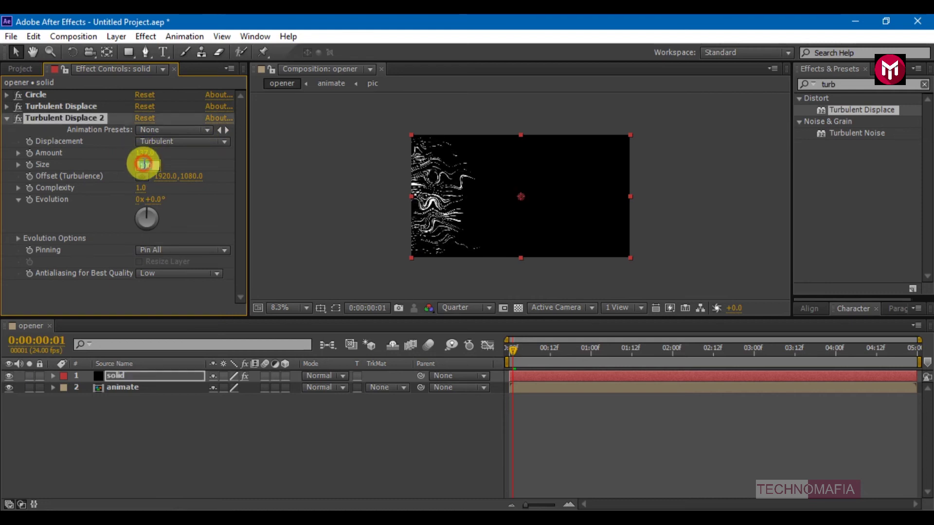
type("260")
key("Return")
left_click(144, 189)
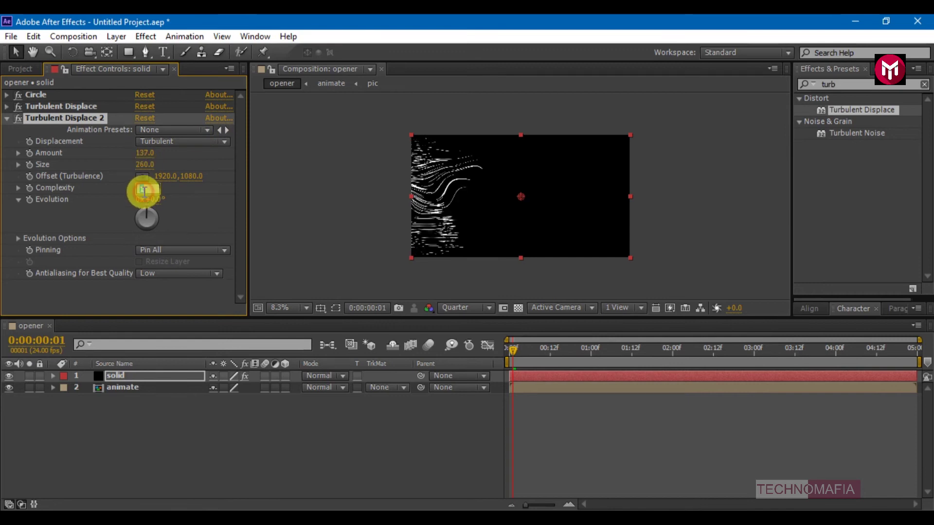
key("Return")
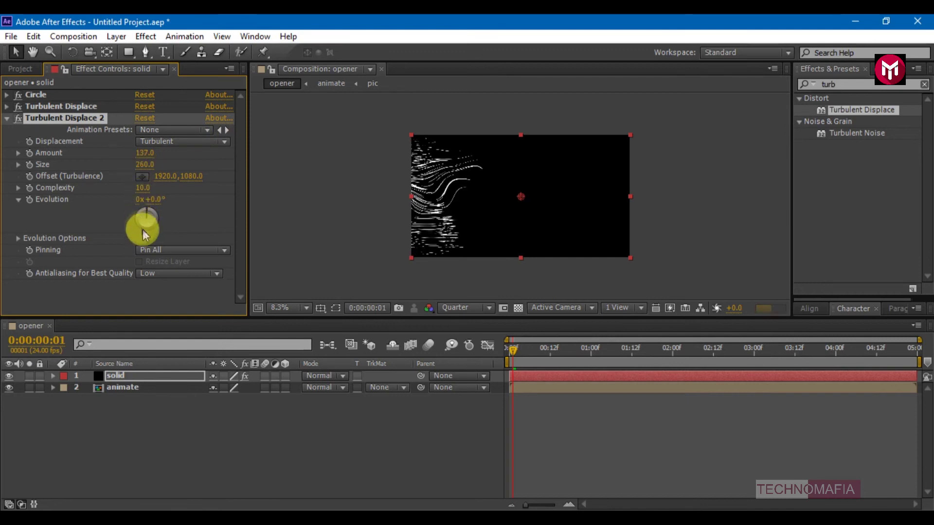
left_click(7, 119)
- Find the Grid effect, apply it to the solid layer, and set its Blending Mode to Stencil Alpha
double_click(827, 84)
type("grid")
left_click(813, 84)
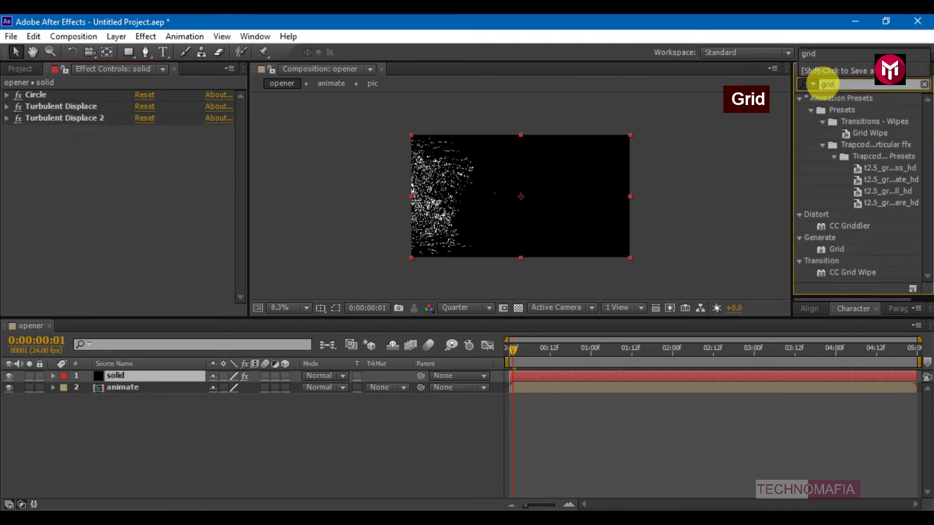
left_click(836, 249)
double_click(836, 249)
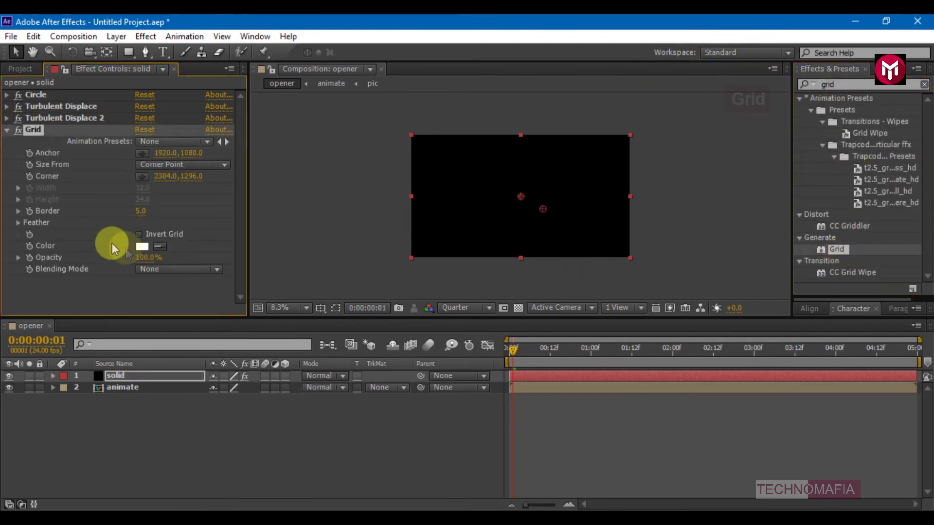
left_click(156, 270)
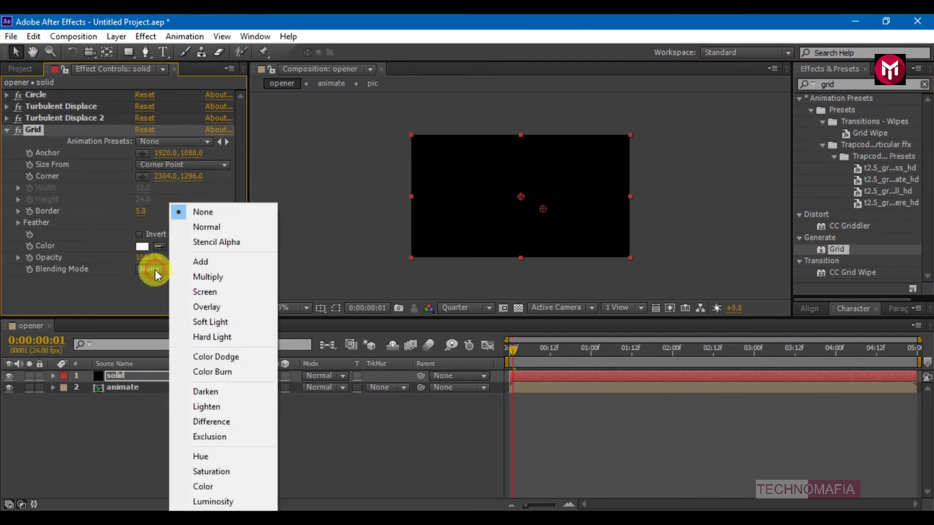
left_click(188, 242)
- Set the Grid's Size From option to Width & Height Sliders and its Width to 25
left_click(151, 165)
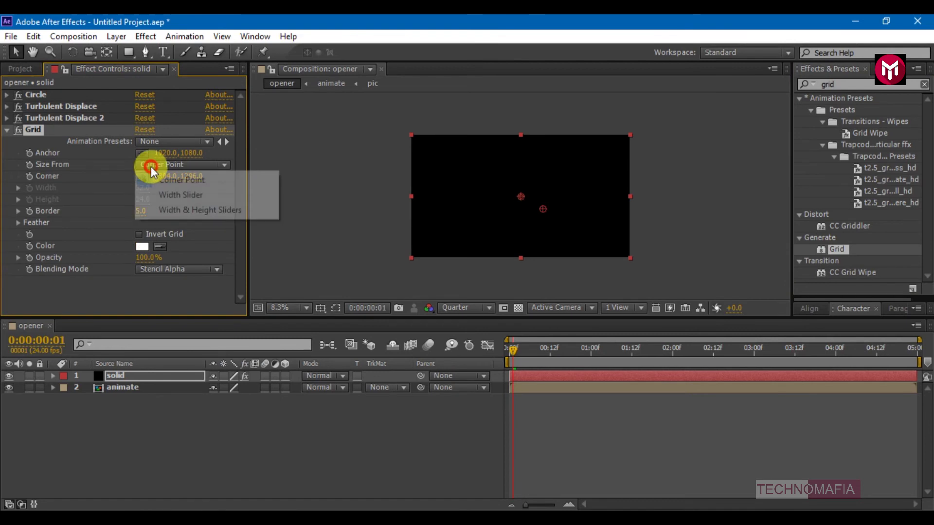
left_click(169, 211)
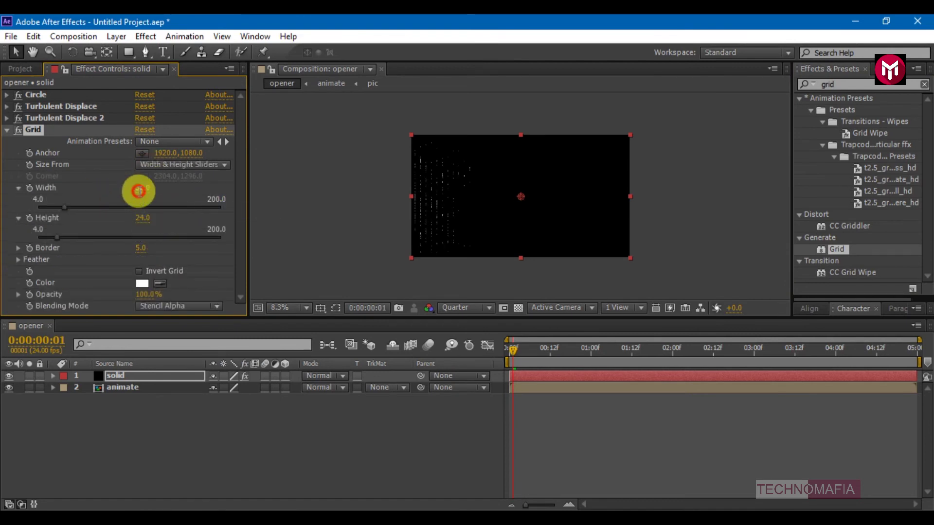
type("25")
key("Return")
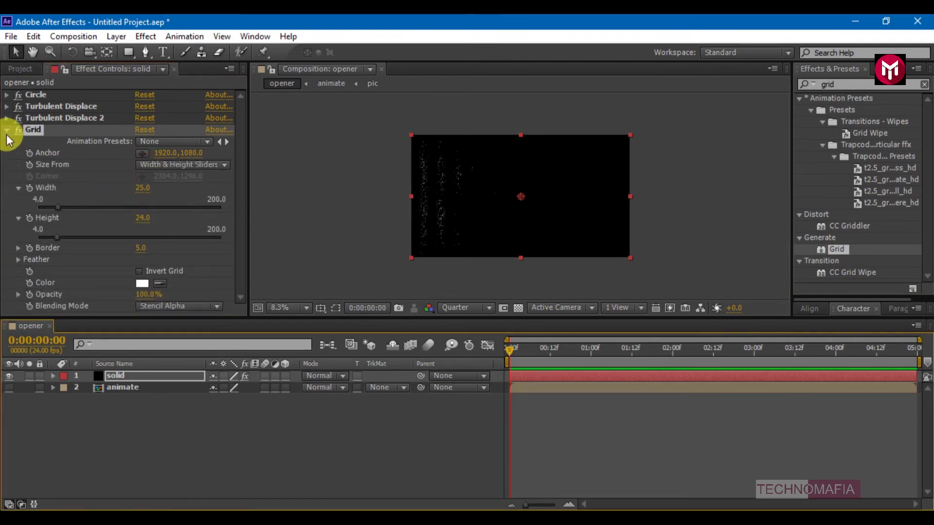
left_click(8, 130)
- Pre-compose the solid layer into a new composition named FX
right_click(116, 377)
left_click(145, 425)
type("T")
type("X")
key("Return")
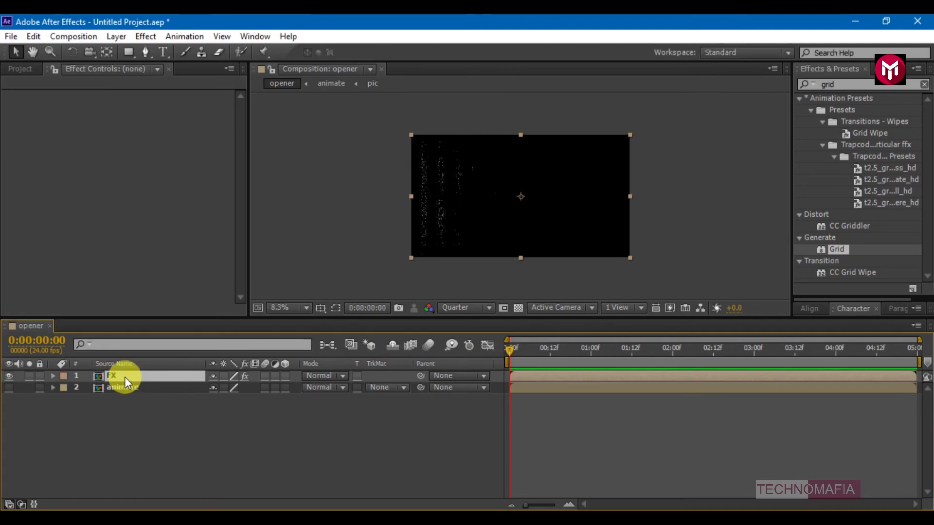
- Pre-compose the FX layer again with the default name, leaving all attributes in opener
right_click(125, 377)
left_click(151, 422)
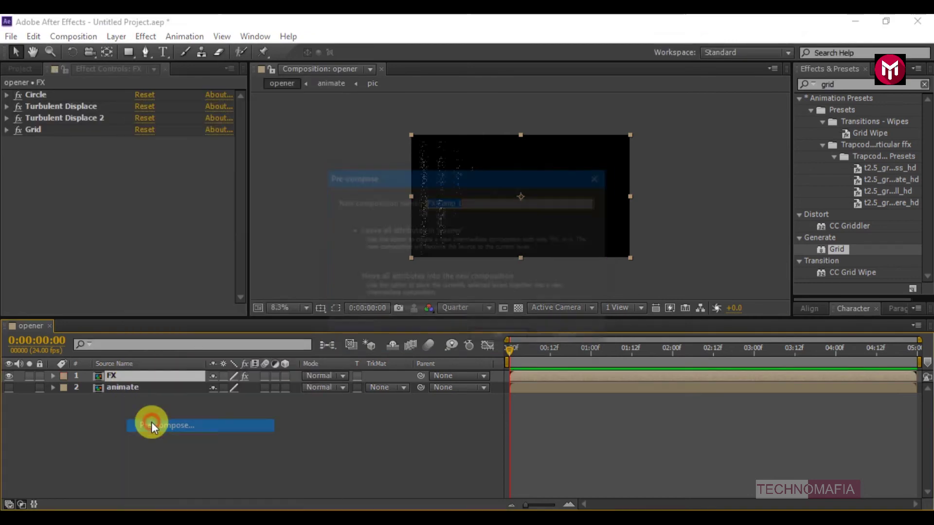
key("Return")
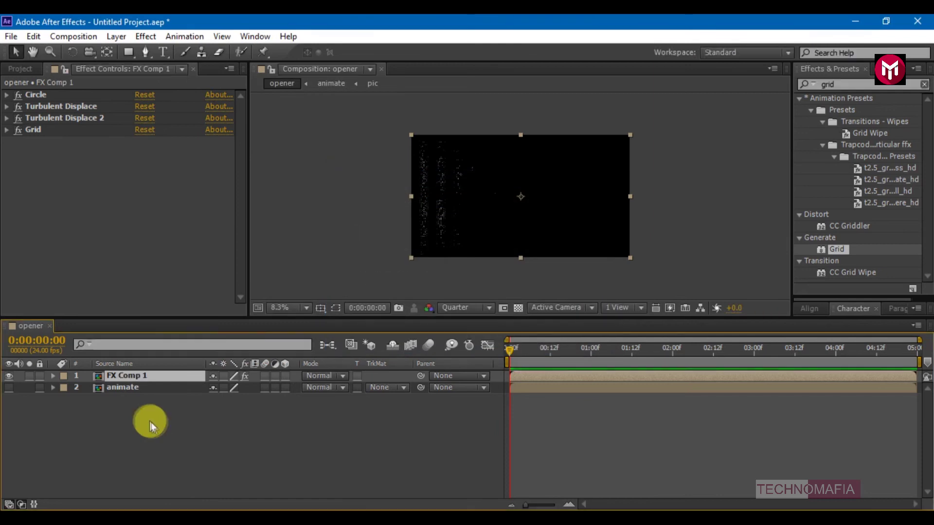
- Open the FX Comp 1 composition and add the animate composition below its FX layer
double_click(121, 378)
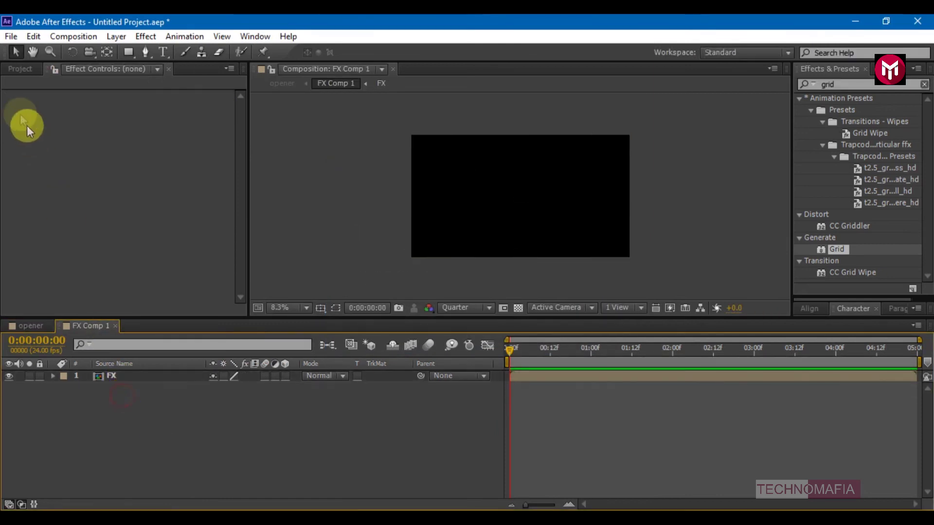
left_click(7, 69)
left_click(73, 267)
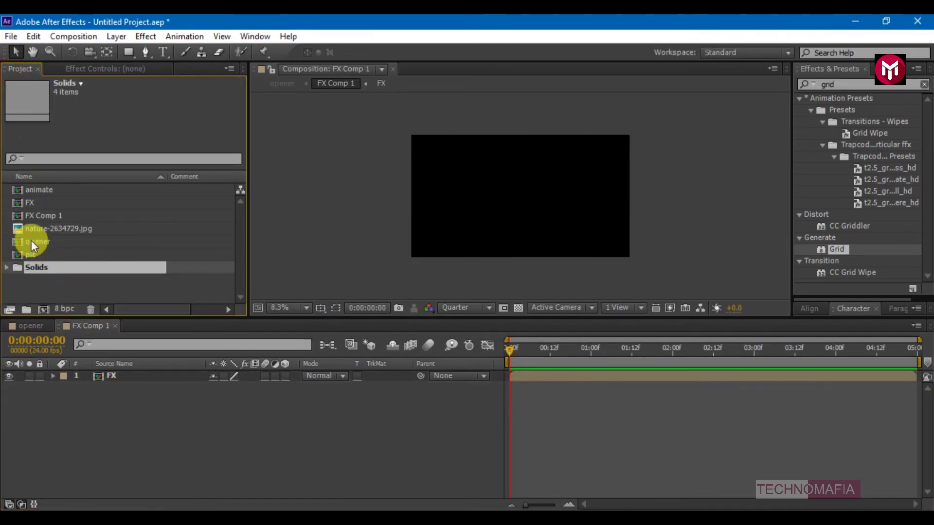
left_click_drag(34, 193, 111, 392)
- Duplicate the FX and animate layers and arrange them as two FX-over-animate pairs
left_click(109, 375, "shift")
key("ctrl+d")
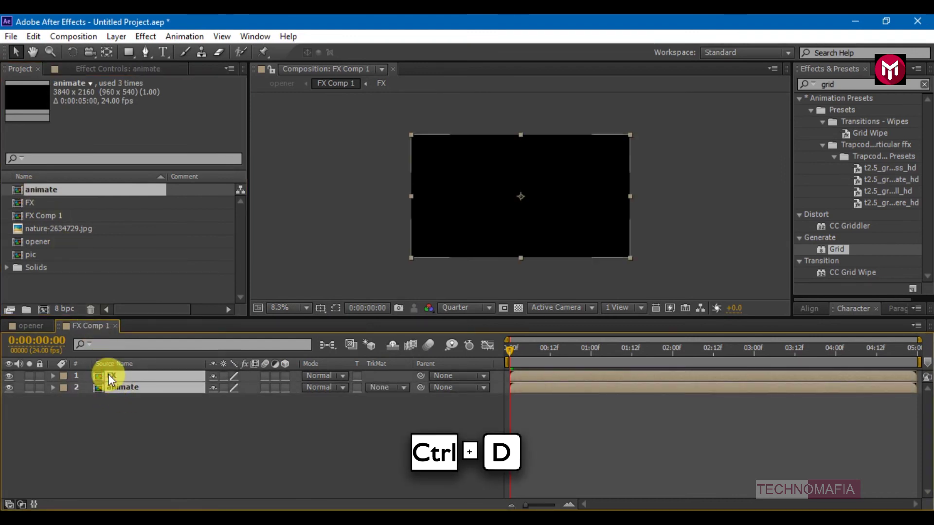
key("ctrl+d")
left_click_drag(111, 396, 110, 385)
left_click(126, 421)
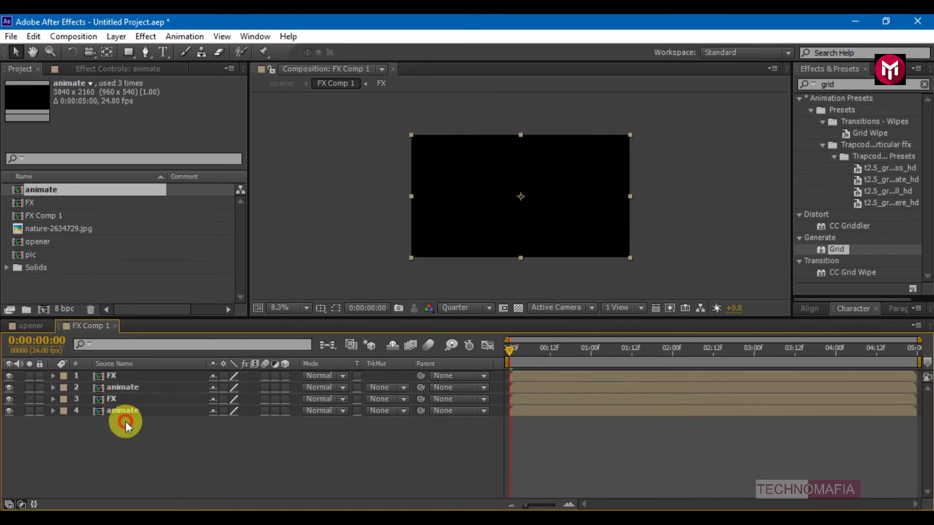
- Set the track matte of both animate layers to Luma Matte "FX"
left_click(374, 410)
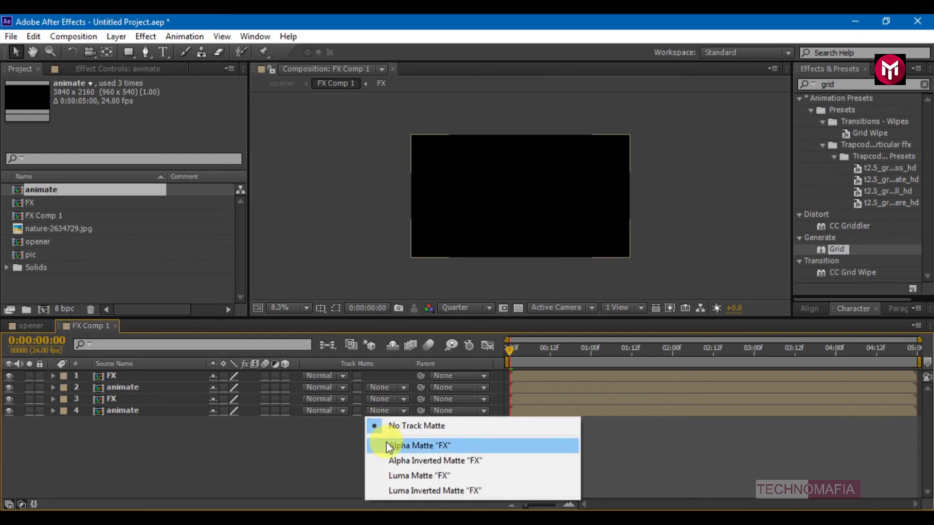
left_click(389, 475)
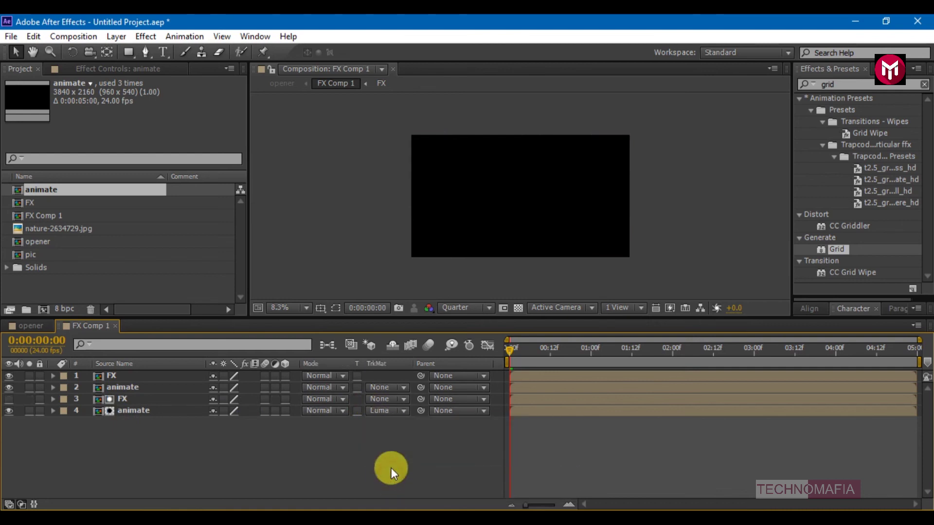
left_click(383, 387)
left_click(398, 449)
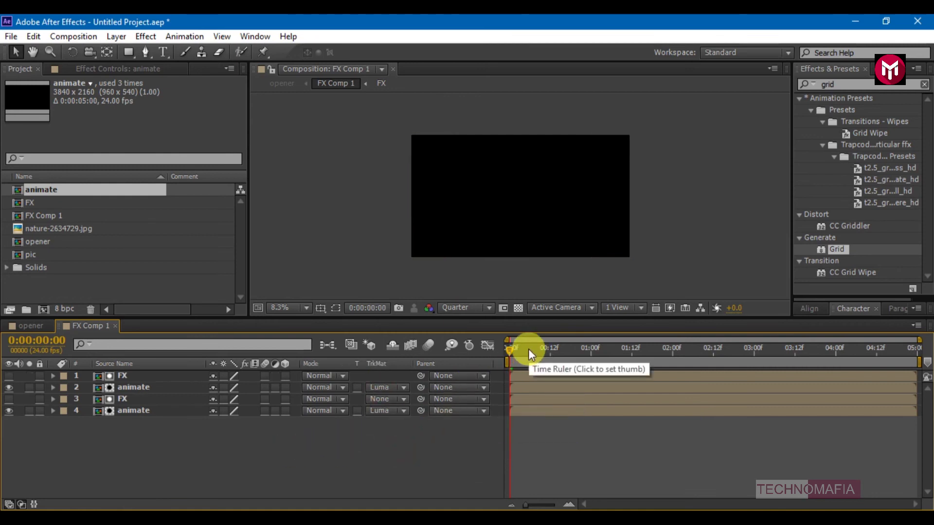
- Close the FX Comp 1 timeline and apply the Tint effect to the FX Comp 1 layer in opener
left_click(116, 324)
left_click(102, 398)
left_click(112, 376)
left_click(833, 84)
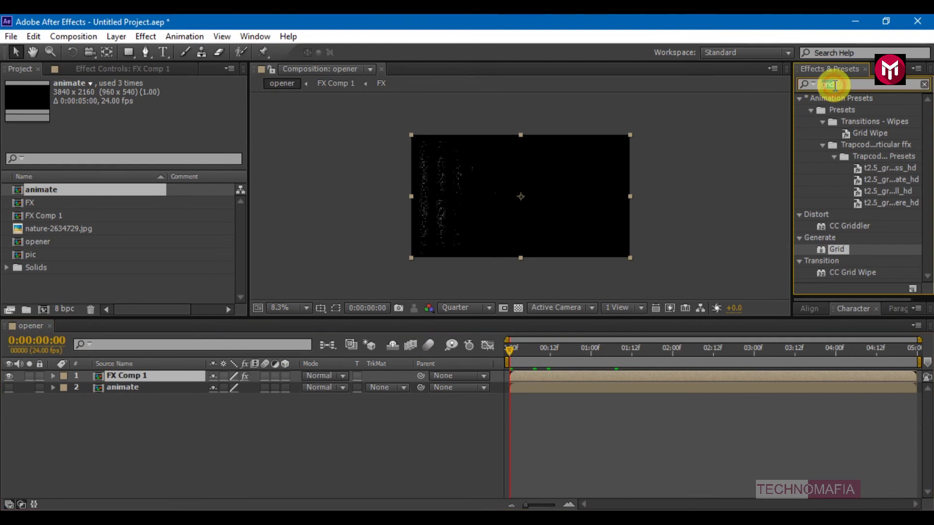
type("tint")
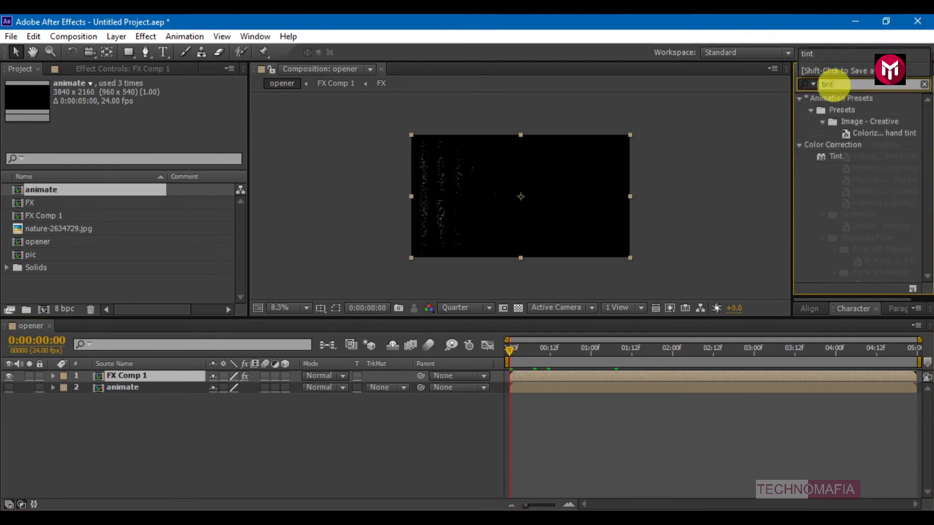
double_click(833, 156)
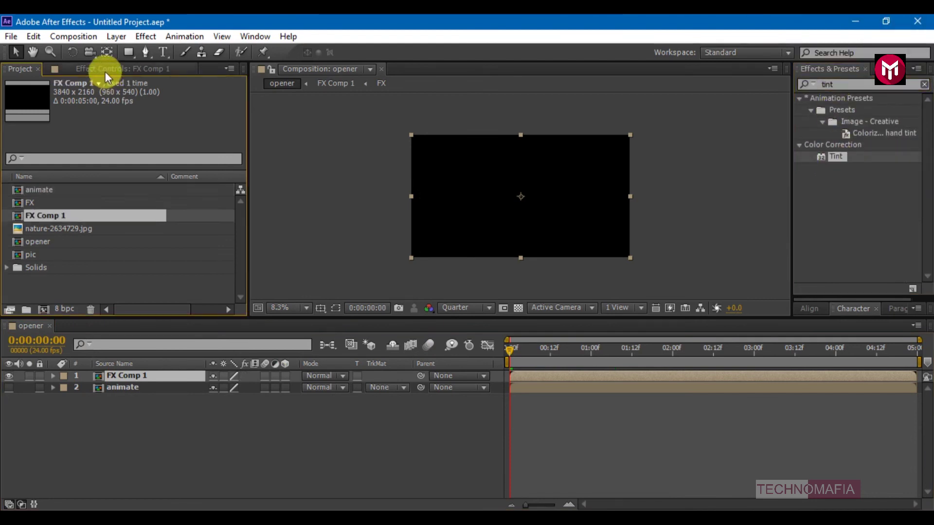
left_click_drag(836, 156, 97, 163)
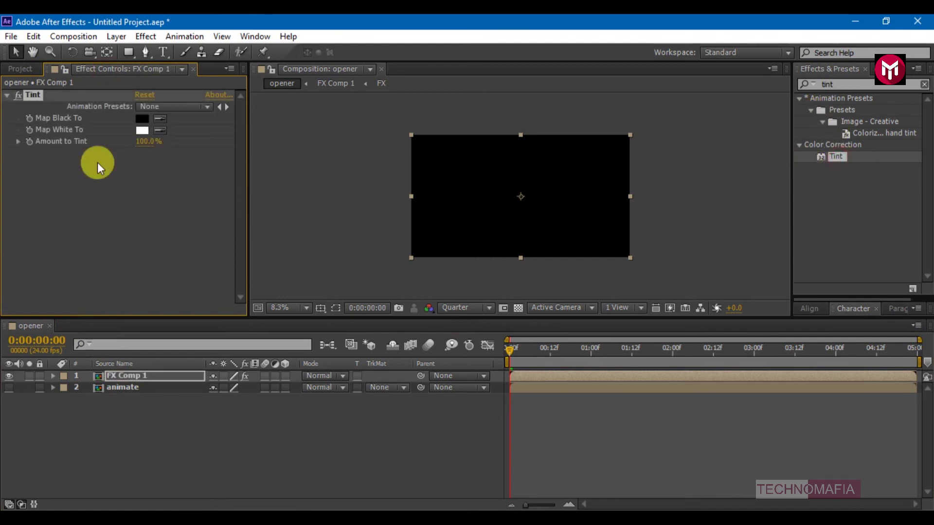
- Set the Tint effect's Map White To colour to red D00F0F
left_click(142, 130)
left_click_drag(661, 146, 732, 118)
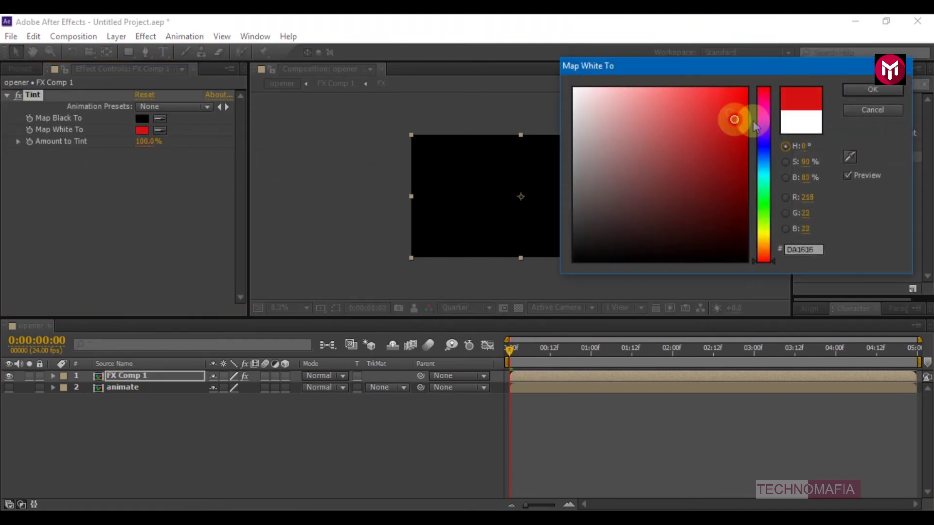
left_click(864, 92)
- Apply the Stylize Glow effect to the FX Comp 1 layer
left_click(828, 83)
type("glow")
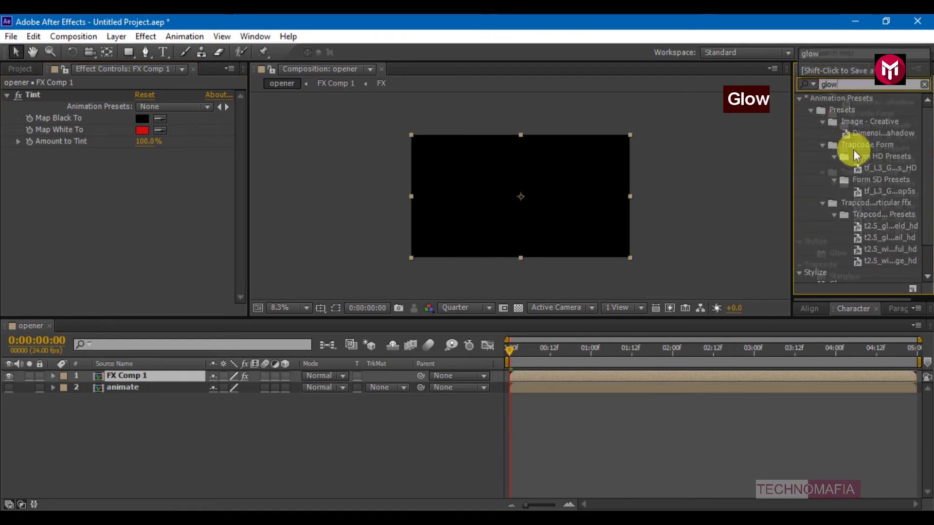
scroll(853, 151, "down", 2)
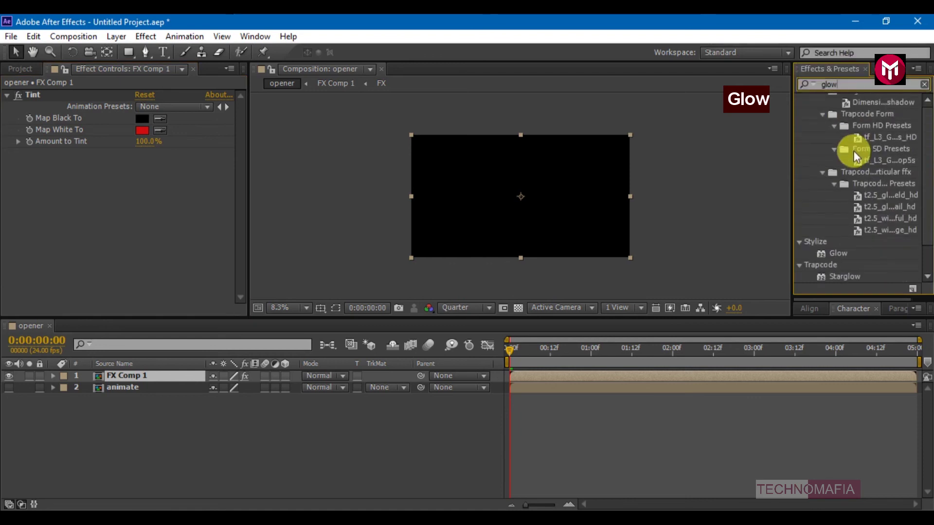
left_click(832, 253)
double_click(831, 255)
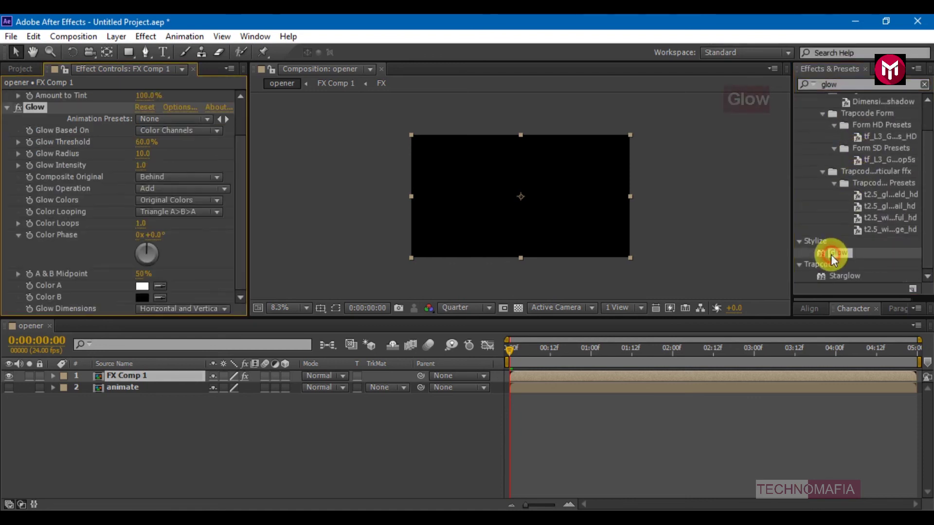
- Set the Glow Threshold to 70% and the Glow Intensity to 20, with the playhead at frame 8
left_click(142, 142)
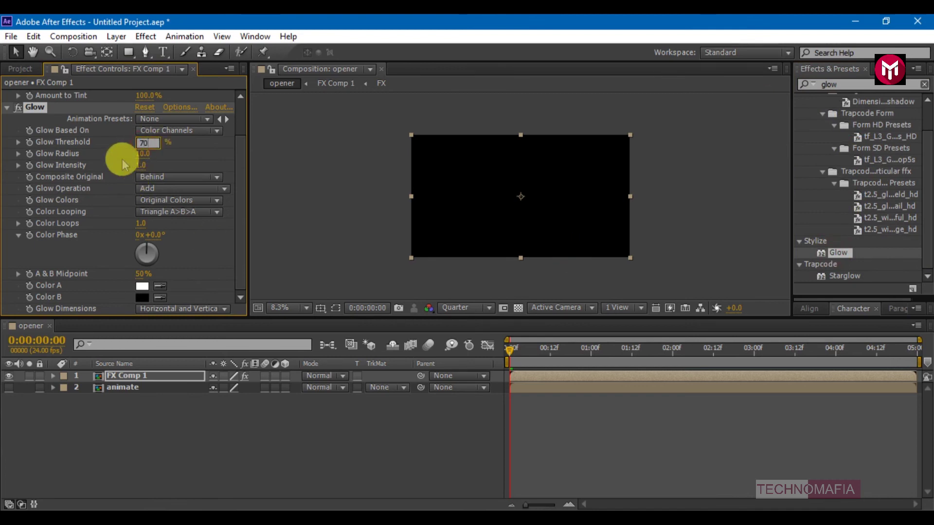
left_click(140, 166)
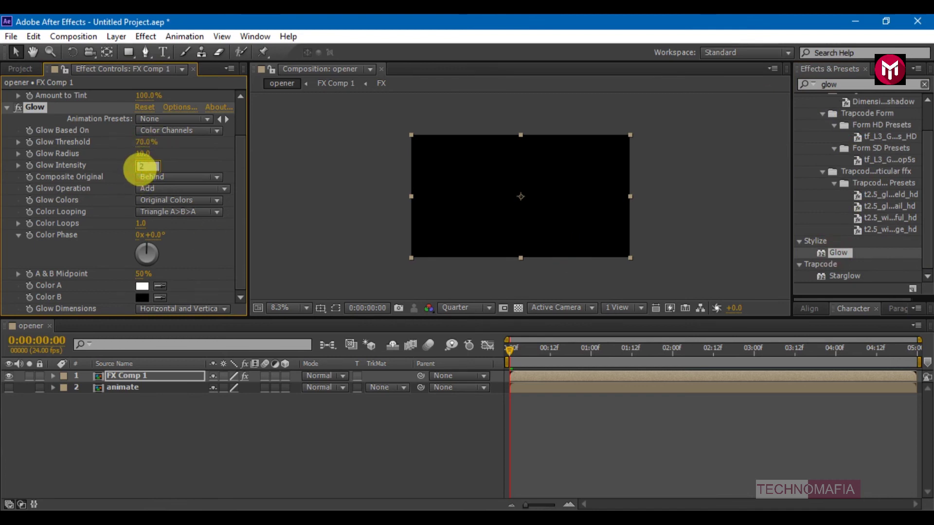
type("2")
left_click(537, 347)
left_click(7, 107)
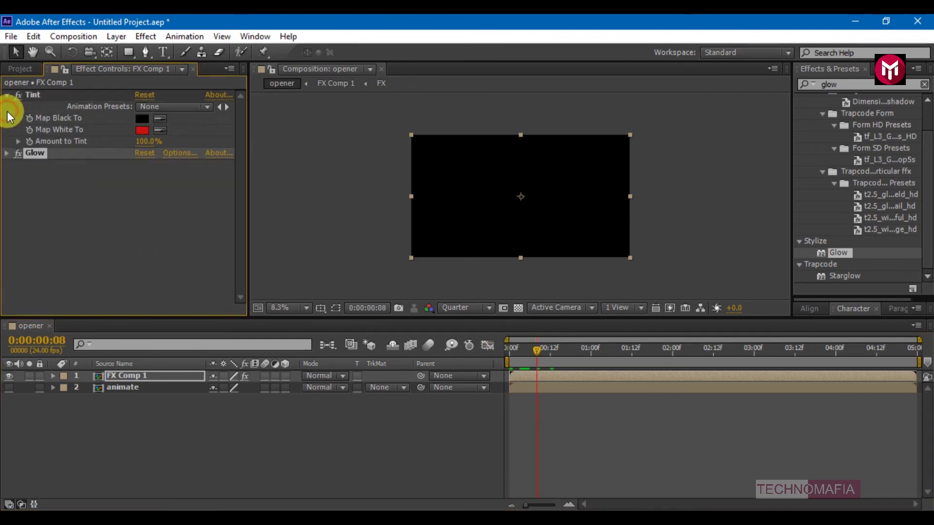
- Duplicate the FX Comp 1 layer and change the copy's Tint Map White To colour to a saturated blue
left_click(120, 377)
key("ctrl+d")
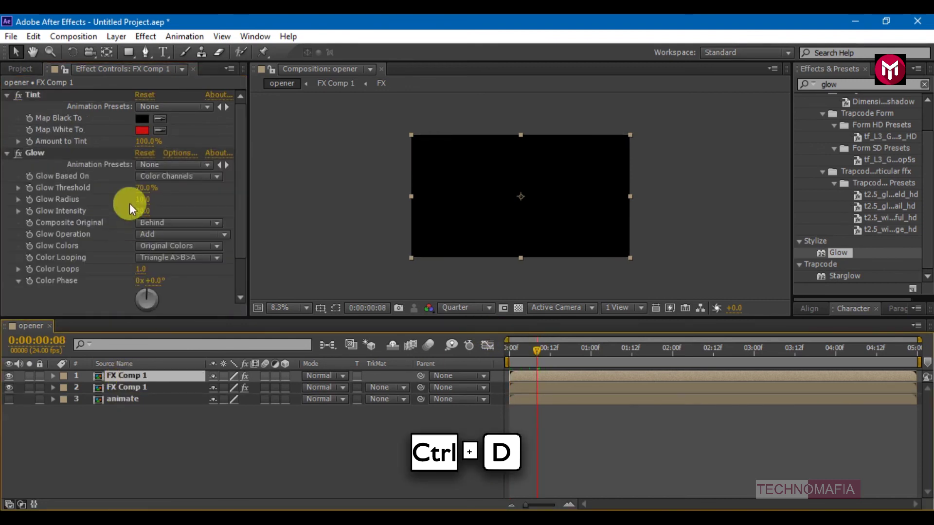
left_click(142, 130)
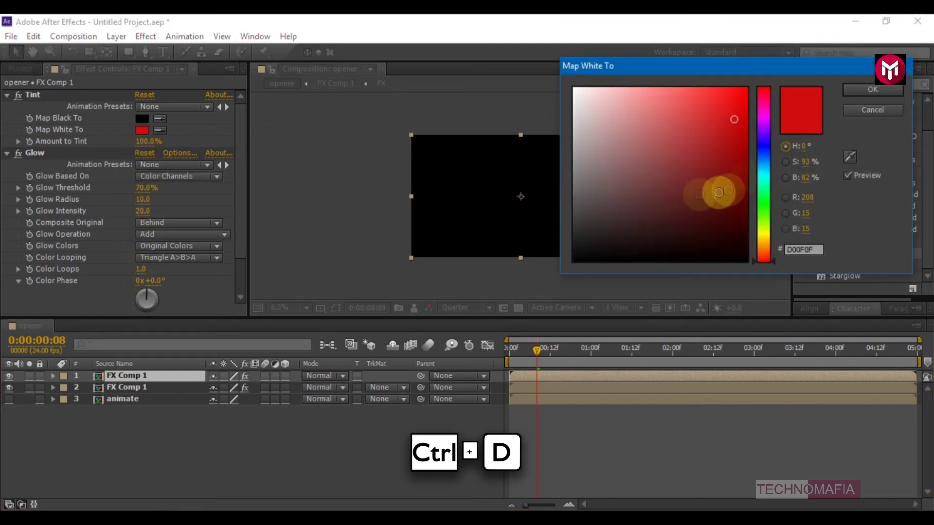
left_click(764, 147)
left_click(733, 120)
key("Return")
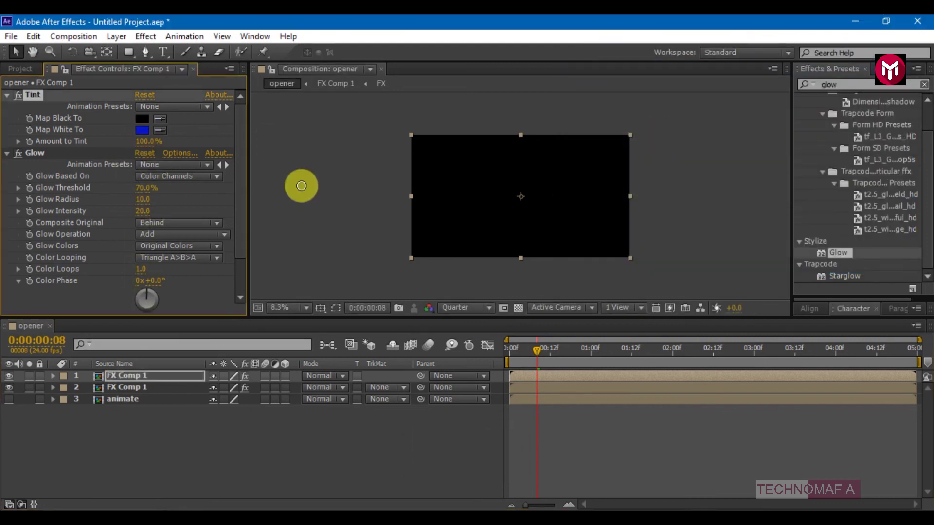
- Duplicate the blue FX Comp 1 layer and remove the Tint and Glow effects from the new top copy
left_click(115, 377)
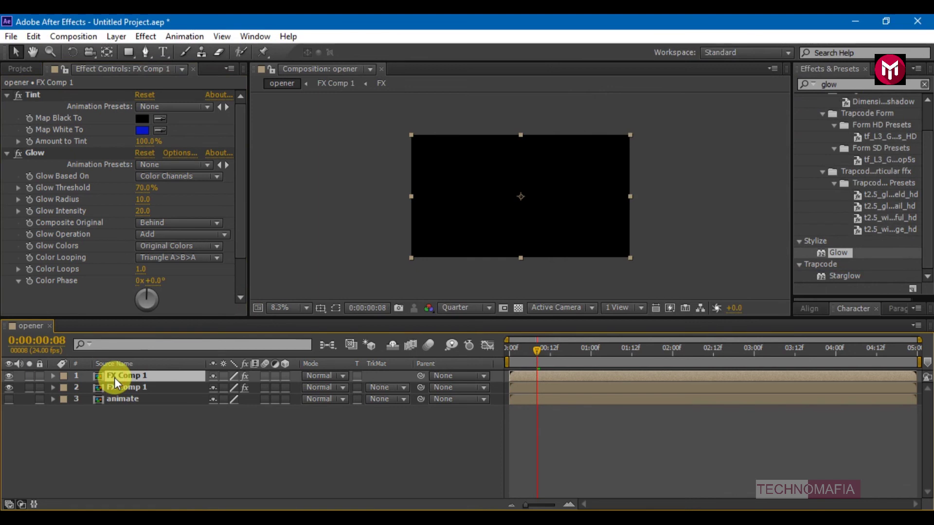
key("ctrl+d")
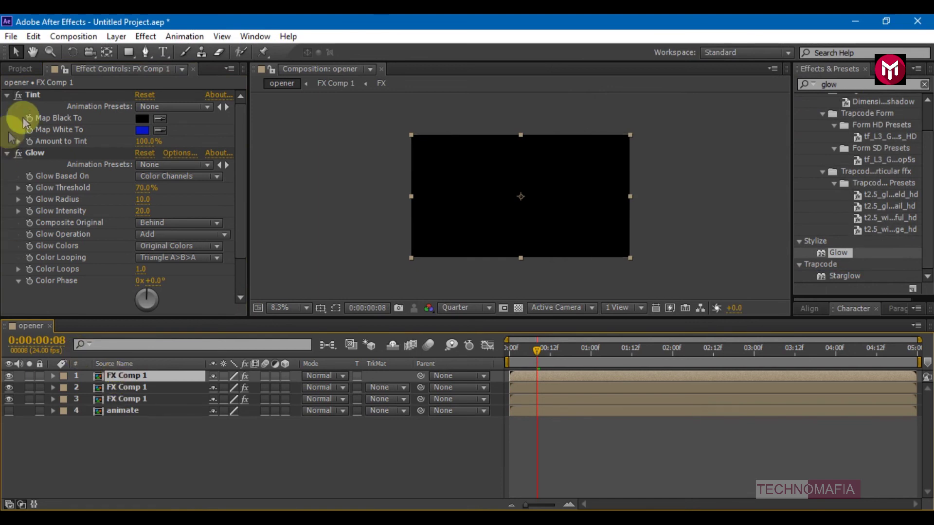
left_click(38, 98)
key("Delete")
left_click(32, 97)
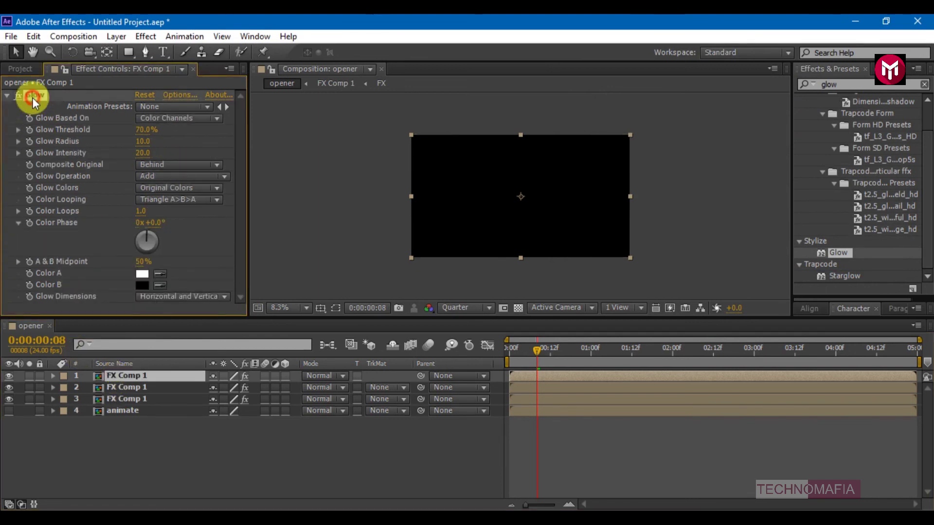
key("Delete")
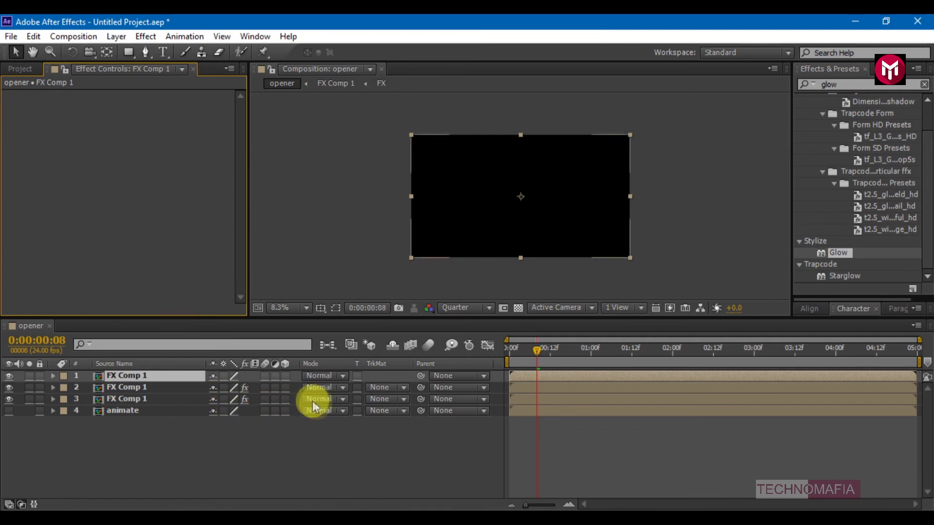
- Set the top FX Comp 1 layer's blending mode to Add and the two tinted copies to Overlay
left_click(313, 375)
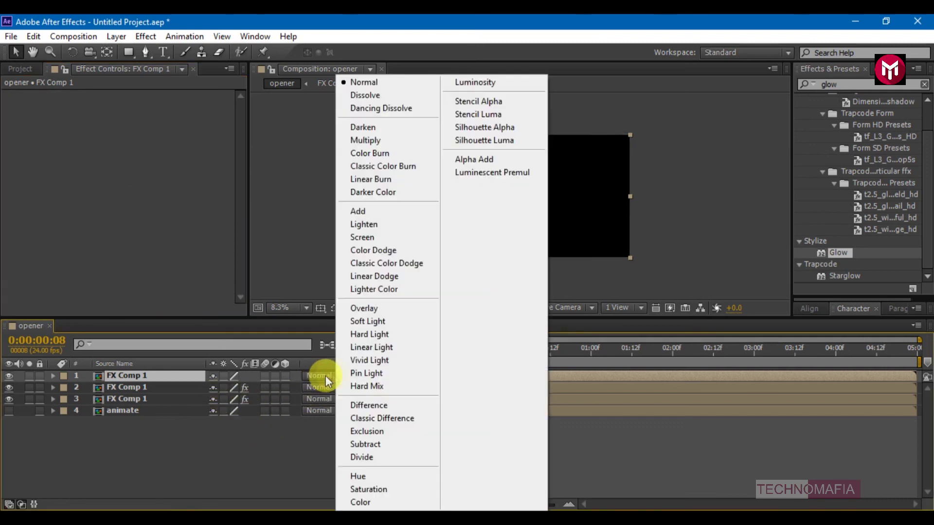
left_click(366, 211)
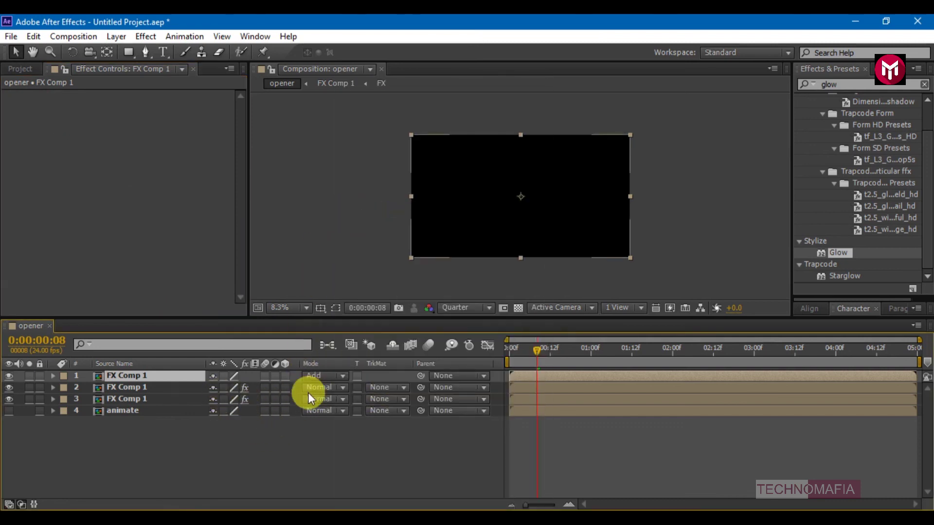
left_click(310, 389)
left_click(363, 308)
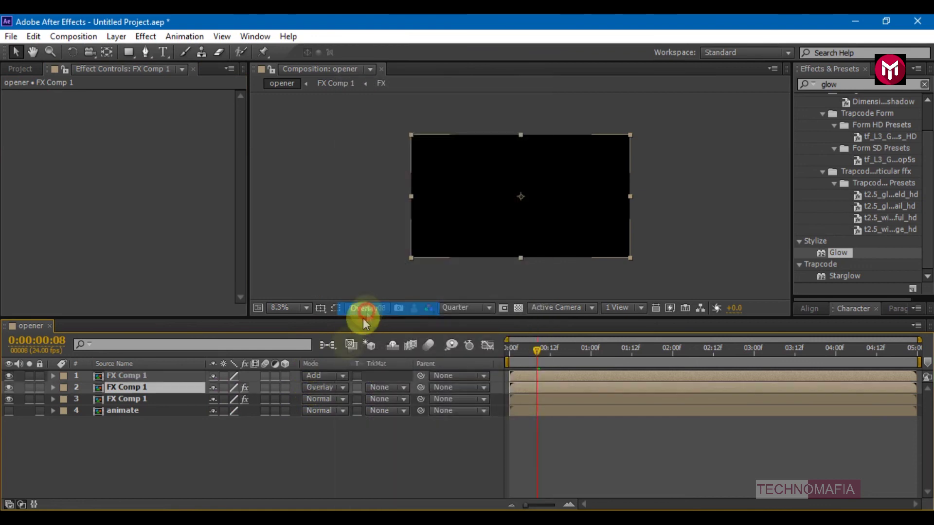
left_click(316, 398)
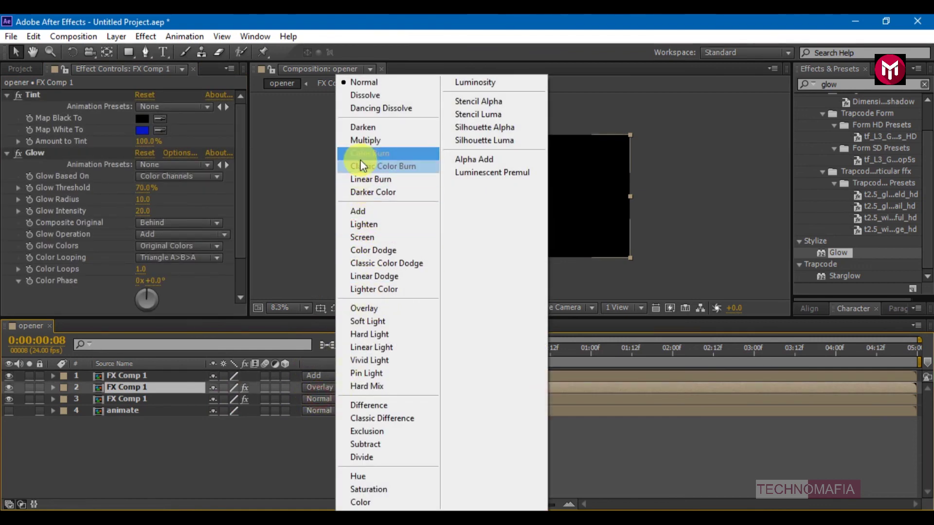
left_click(364, 308)
- Create a new adjustment layer above all layers in the opener composition
left_click(115, 426)
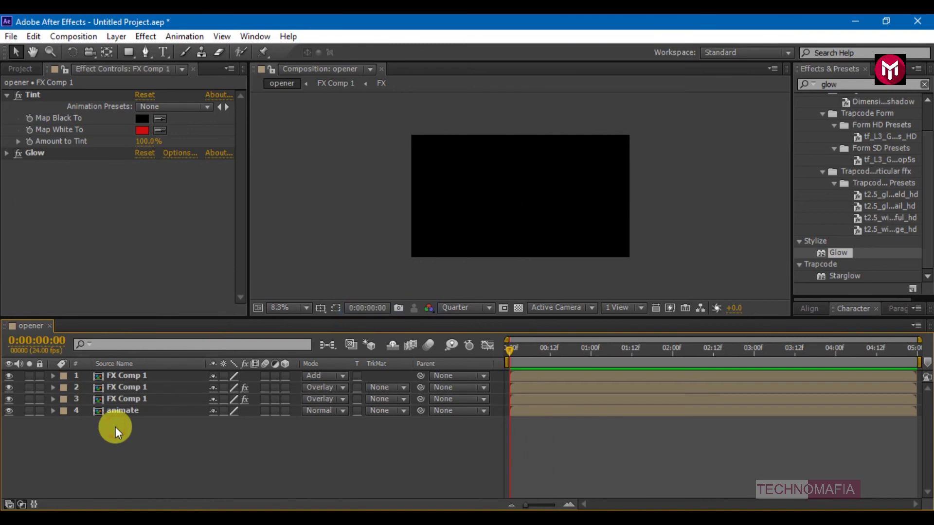
right_click(115, 426)
mouse_move(241, 278)
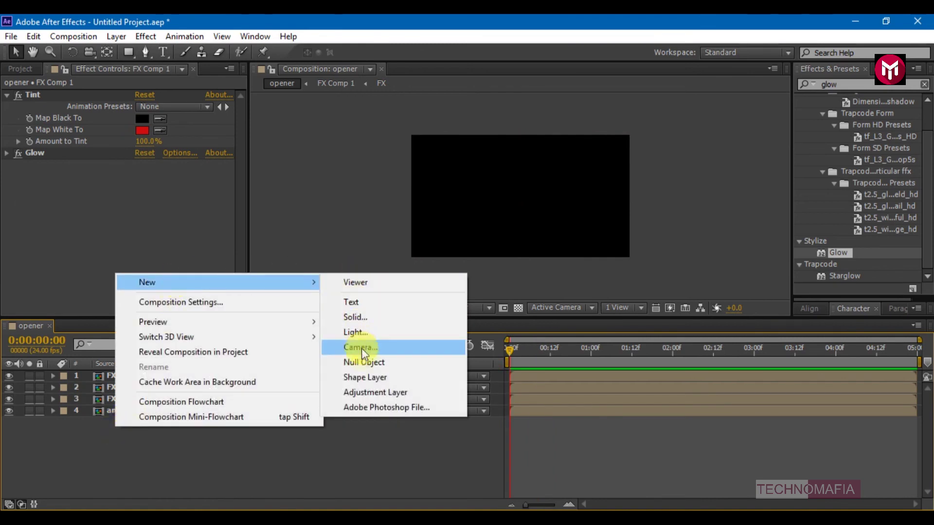
left_click(366, 392)
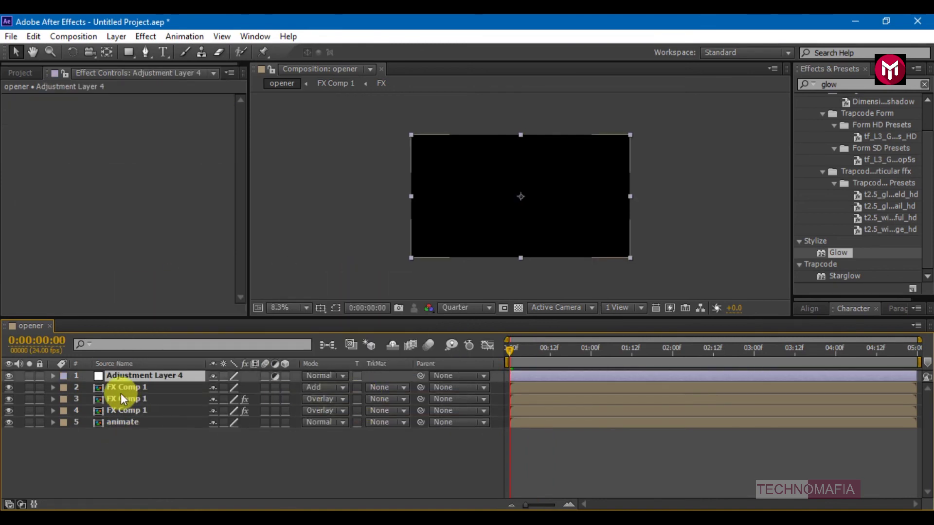
- Apply the Calculations and Exposure effects to the adjustment layer
double_click(832, 83)
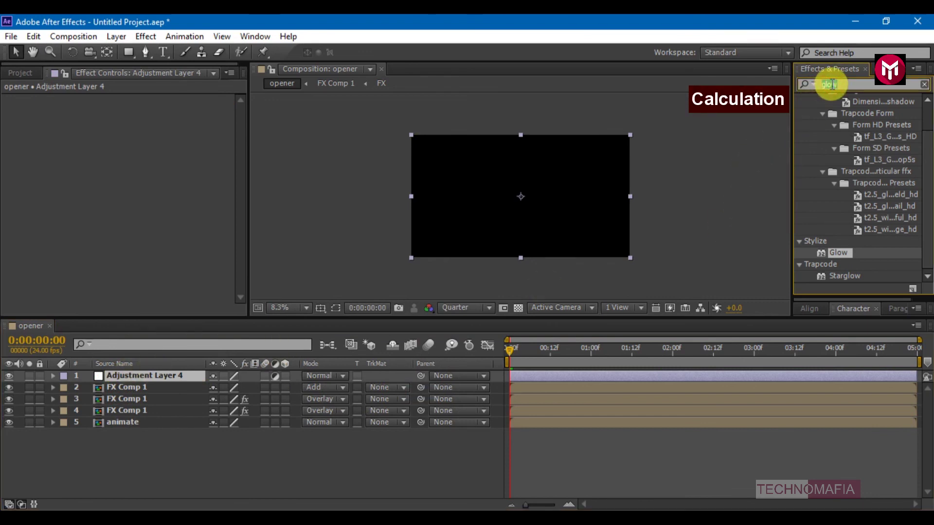
type("calc")
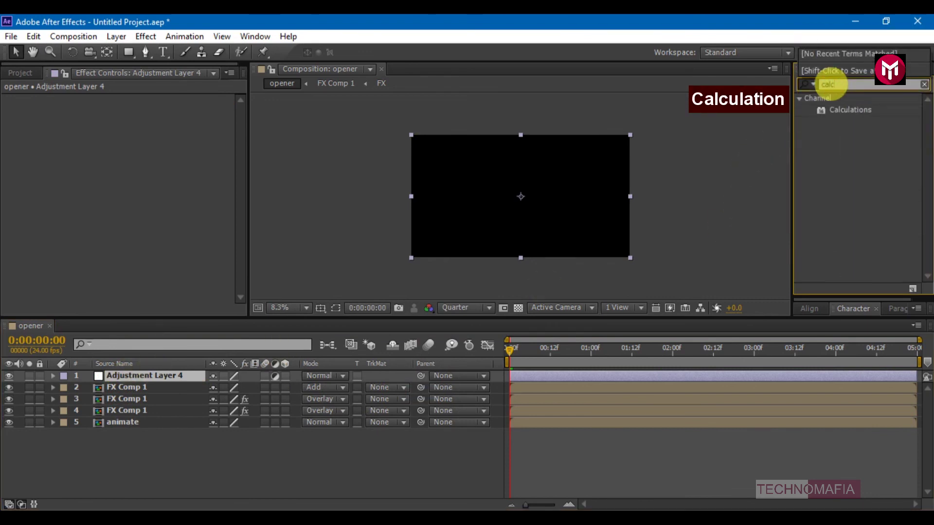
left_click(836, 108)
double_click(836, 108)
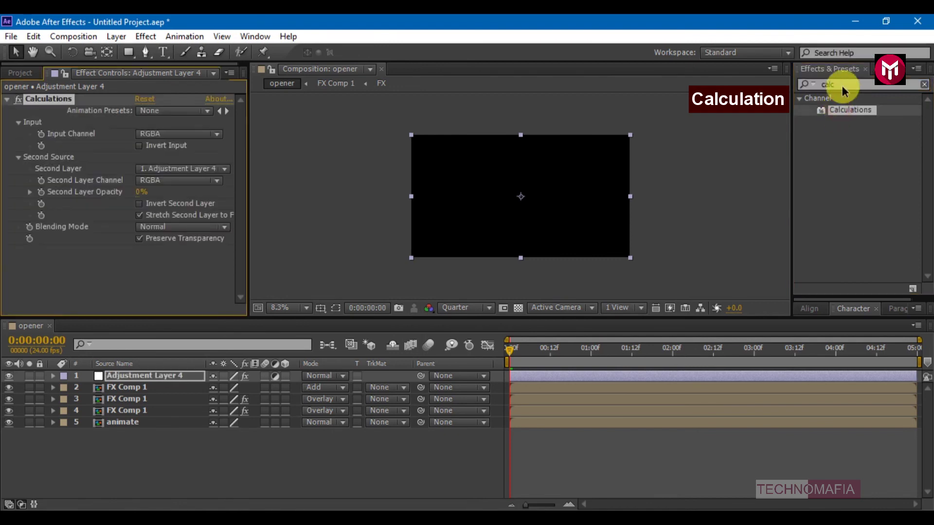
left_click(843, 84)
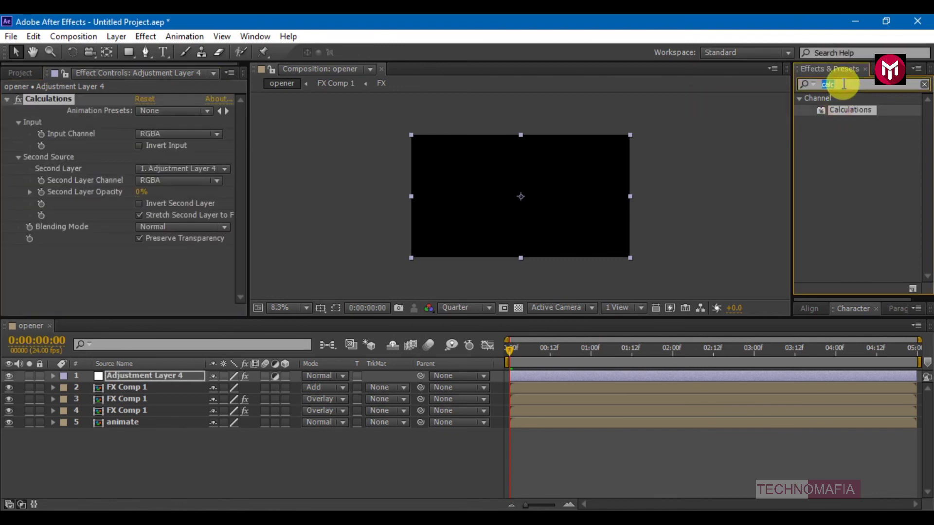
type("expo")
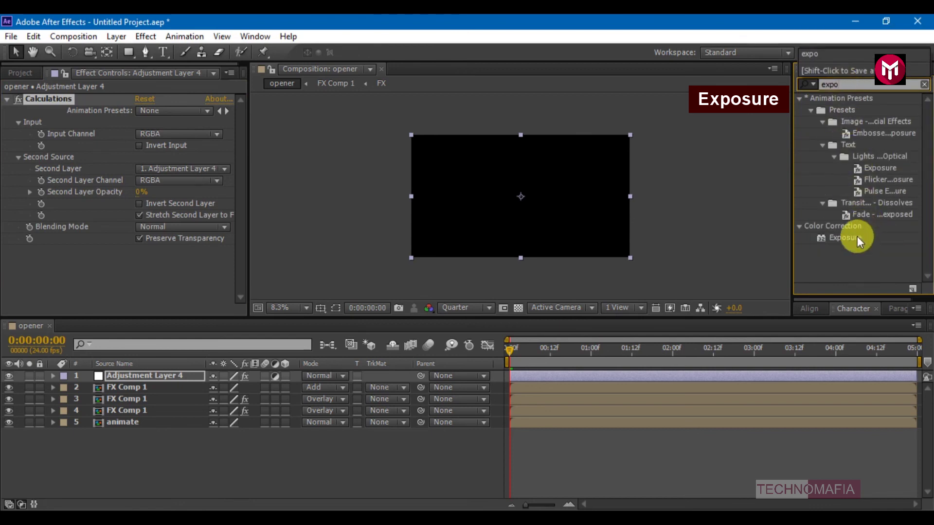
double_click(856, 236)
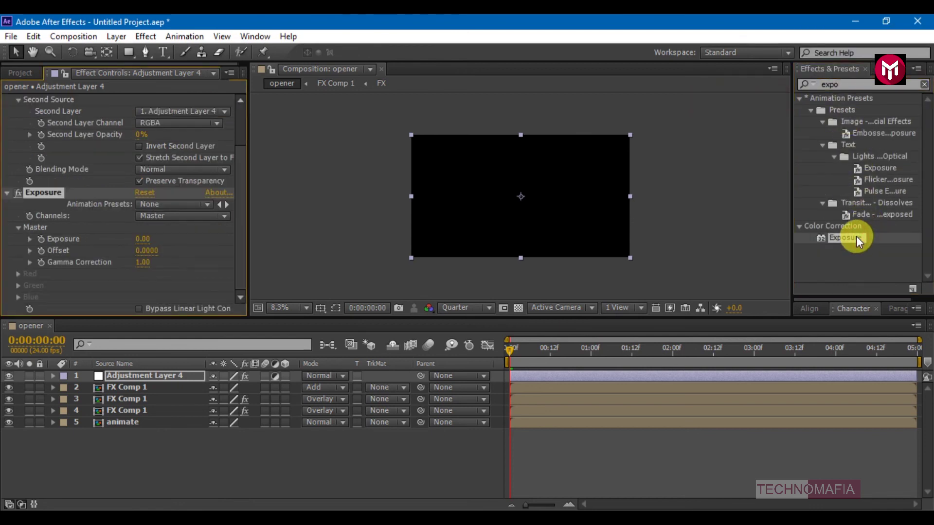
- Apply the Curves effect to the adjustment layer and shape a gentle RGB S-curve with one highlight point and one shadow point
left_click(835, 86)
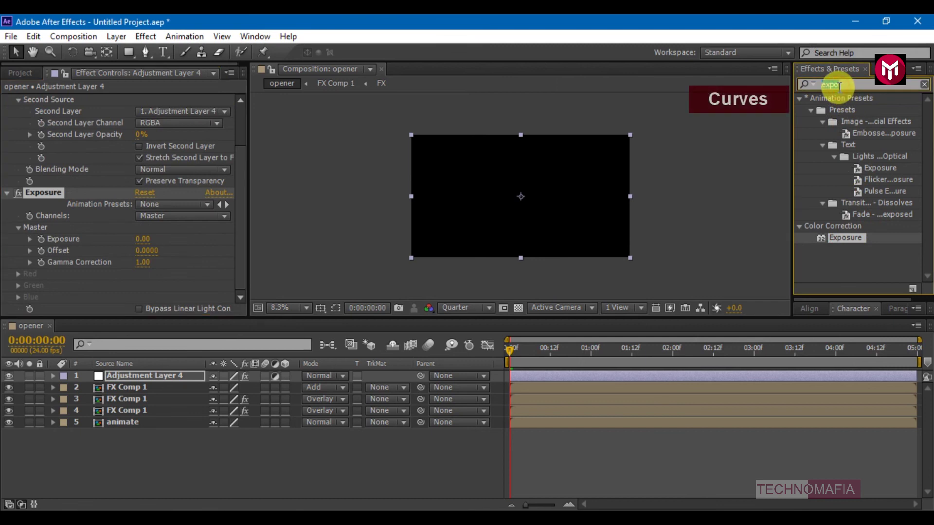
type("curve")
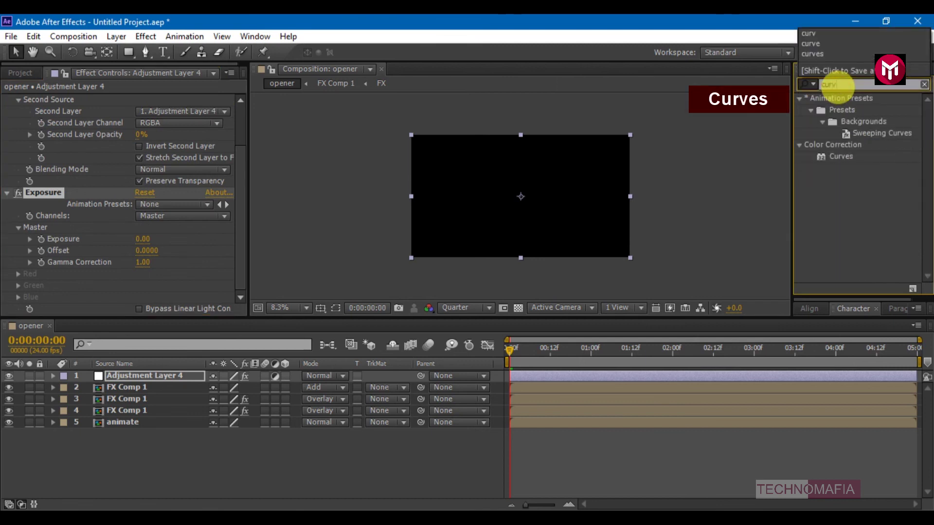
double_click(836, 156)
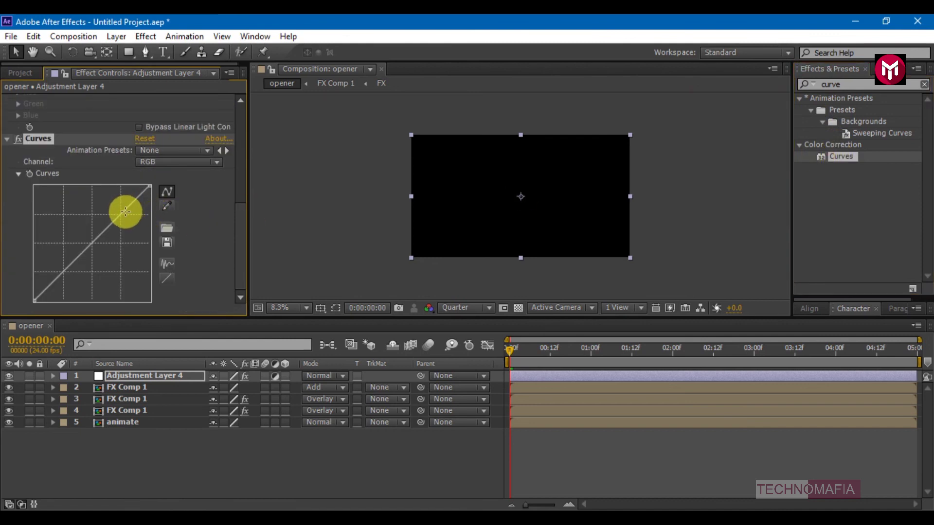
left_click_drag(124, 213, 119, 209)
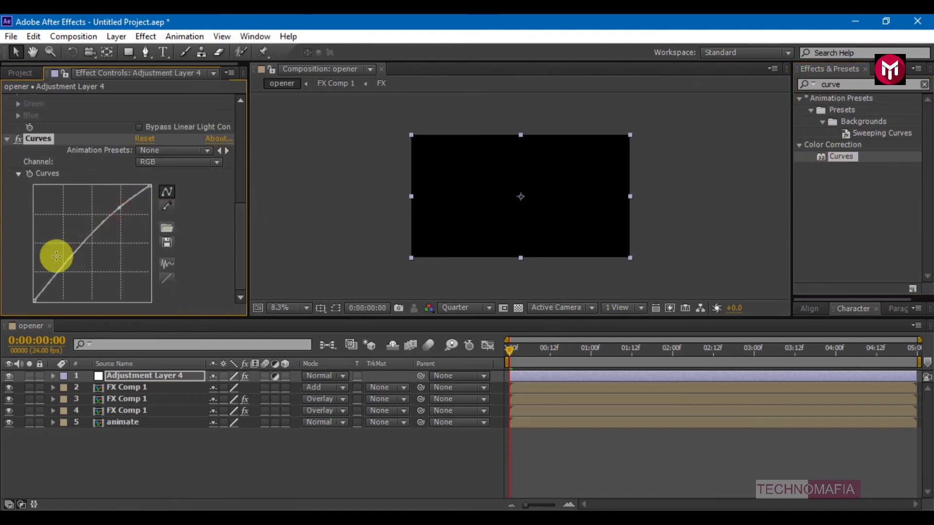
left_click_drag(67, 259, 70, 267)
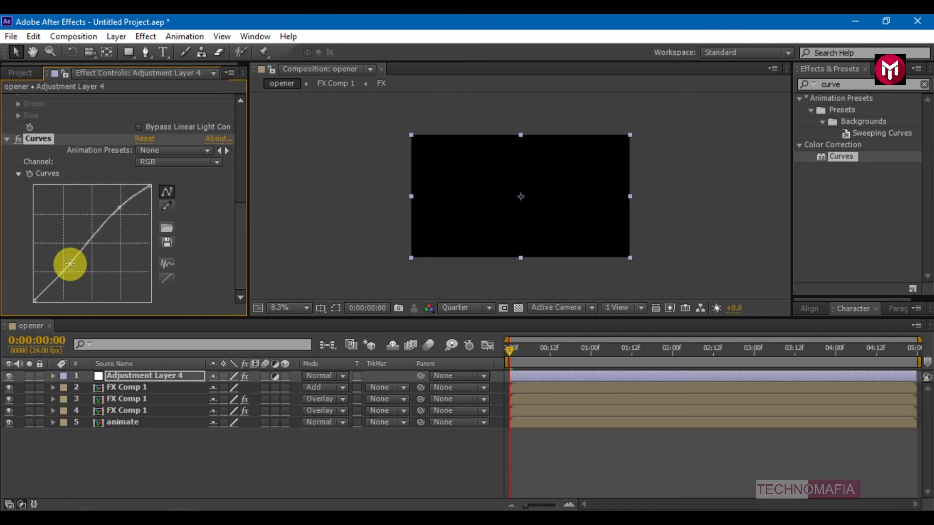
- At 0:00:02:06, strengthen the contrast of the adjustment layer's Curves by raising the highlight point and lowering the shadows
left_click_drag(509, 348, 692, 348)
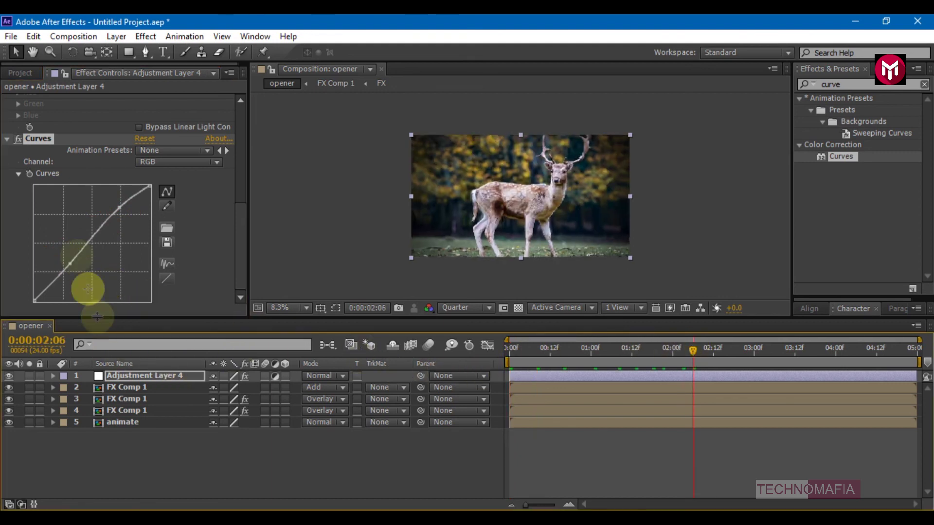
left_click(7, 139)
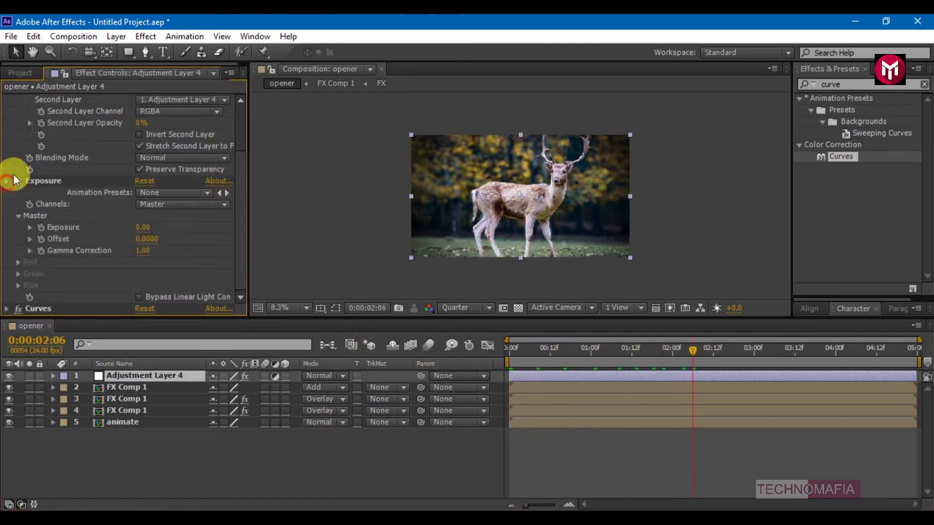
left_click(8, 181)
left_click(7, 99)
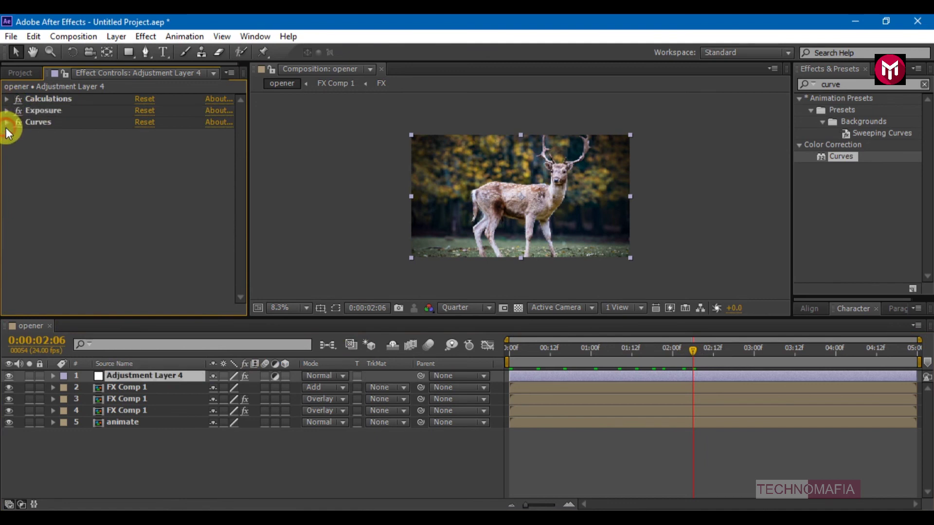
left_click(7, 123)
left_click_drag(117, 188, 115, 186)
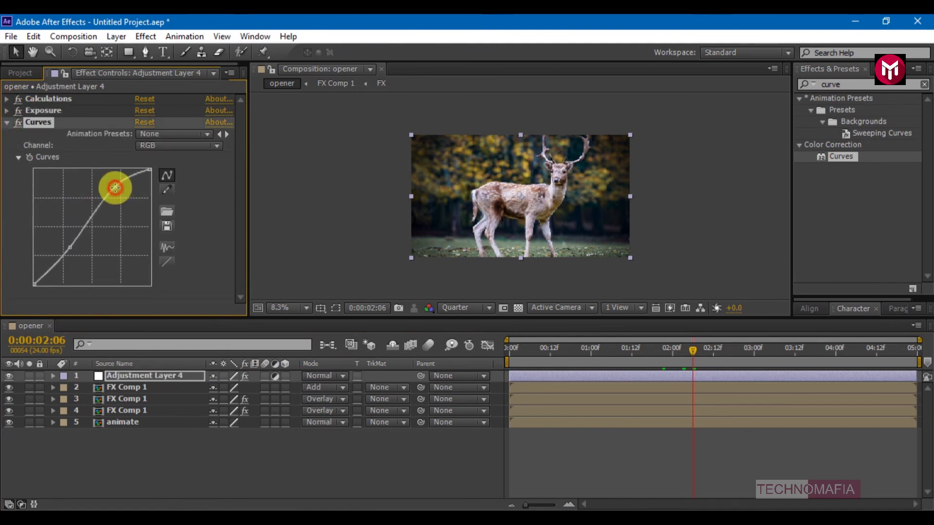
left_click(74, 246)
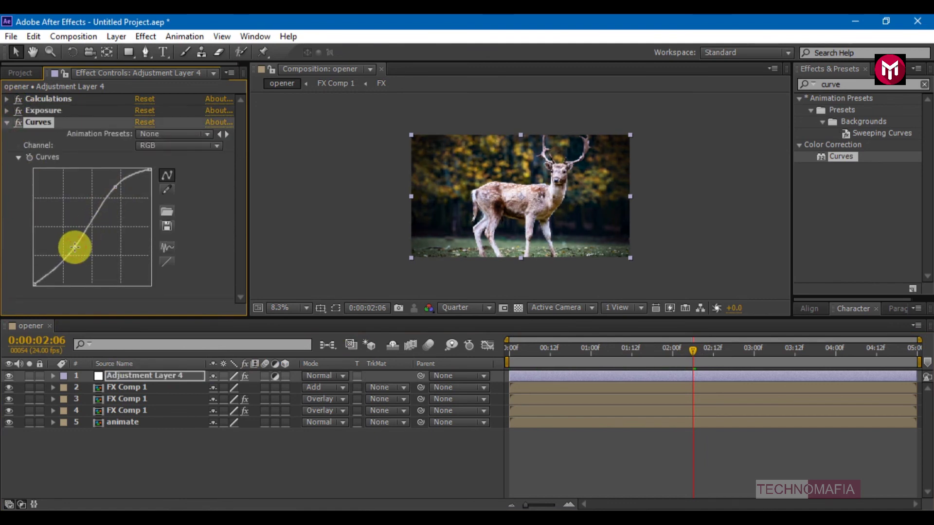
left_click(7, 125)
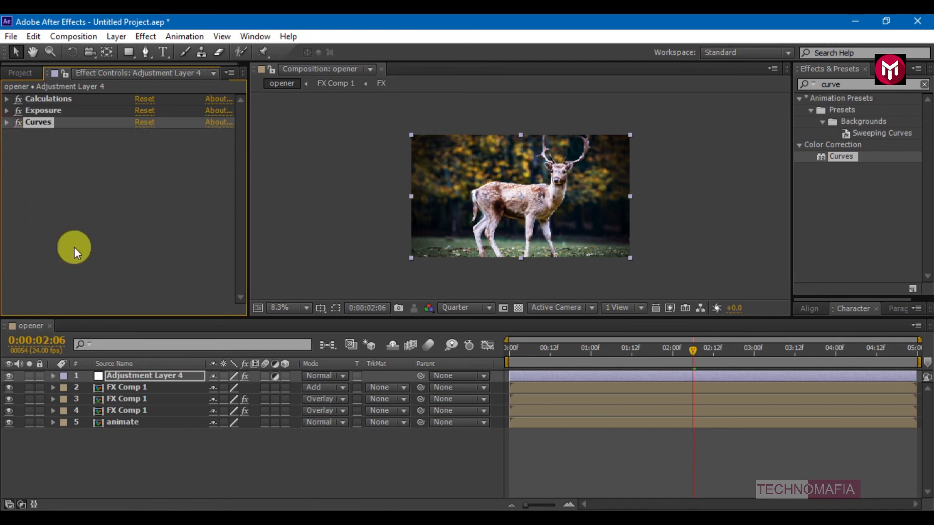
- Create a new black solid of 3840 x 2160 px above the adjustment layer in the opener composition
left_click(125, 448)
right_click(124, 449)
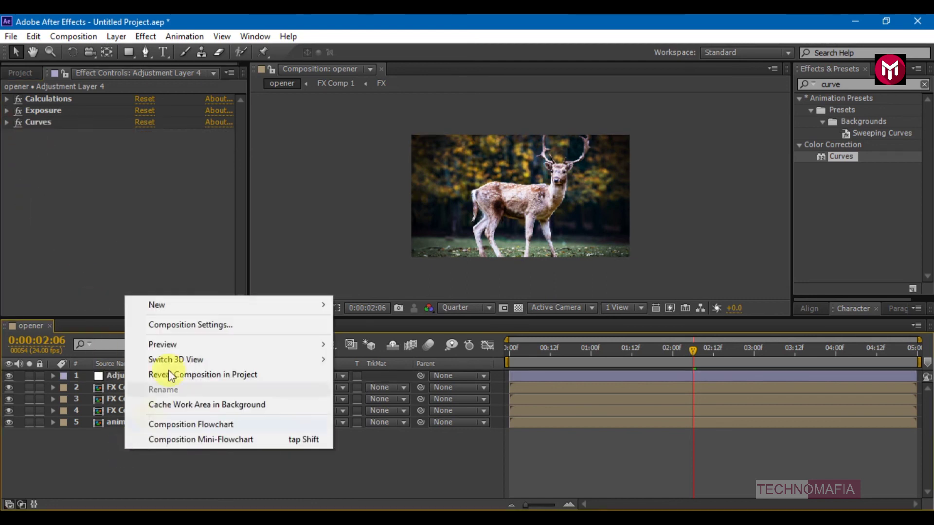
mouse_move(192, 309)
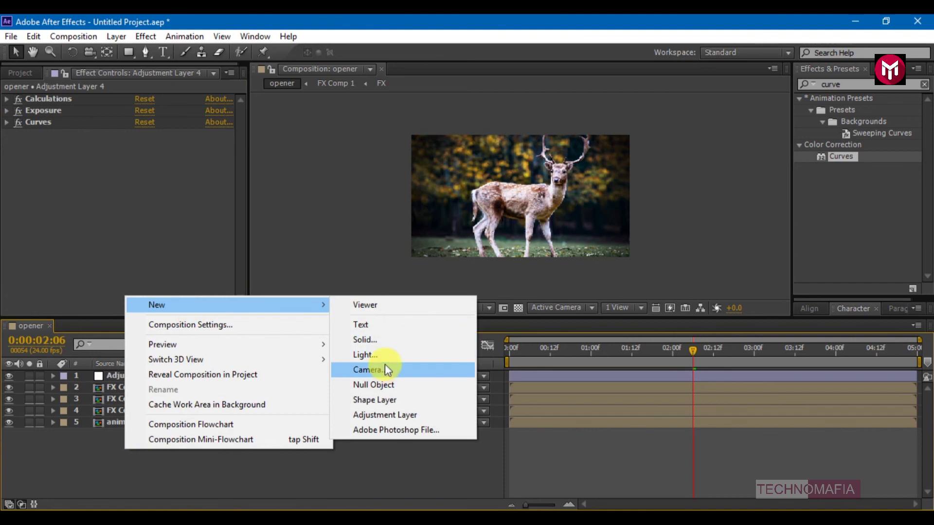
left_click(375, 340)
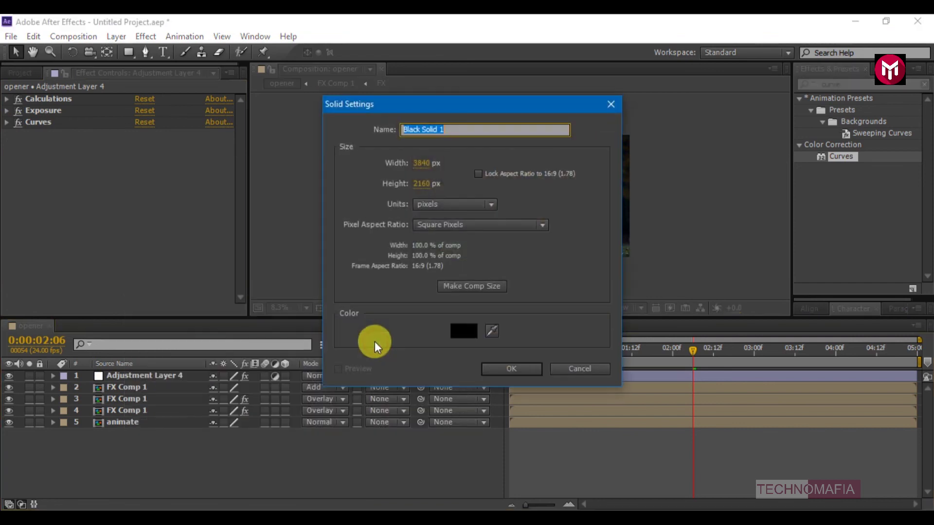
left_click(493, 368)
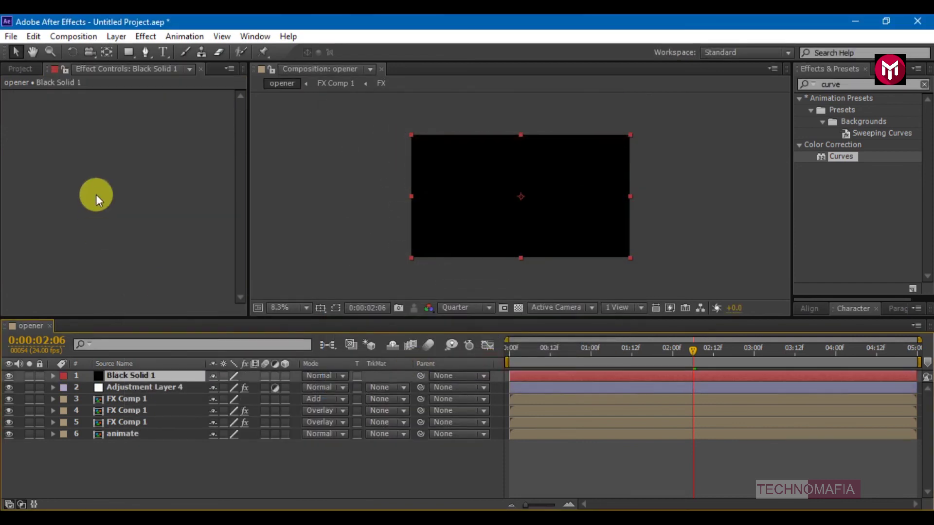
- Using the title/action-safe guides, draw a full-width rectangular mask on the black solid and set it to Subtract for letterbox bars
left_click(124, 57)
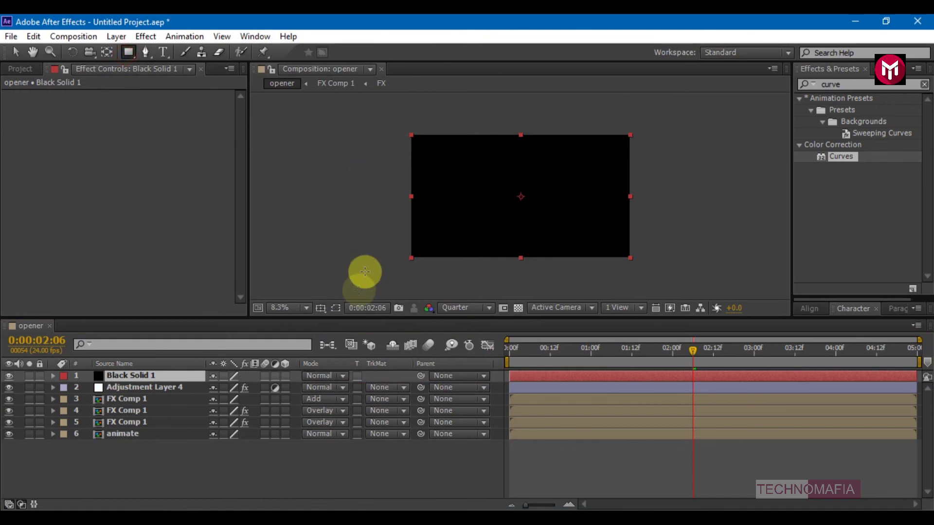
left_click(321, 308)
left_click(346, 323)
left_click_drag(374, 147, 640, 247)
left_click(222, 398)
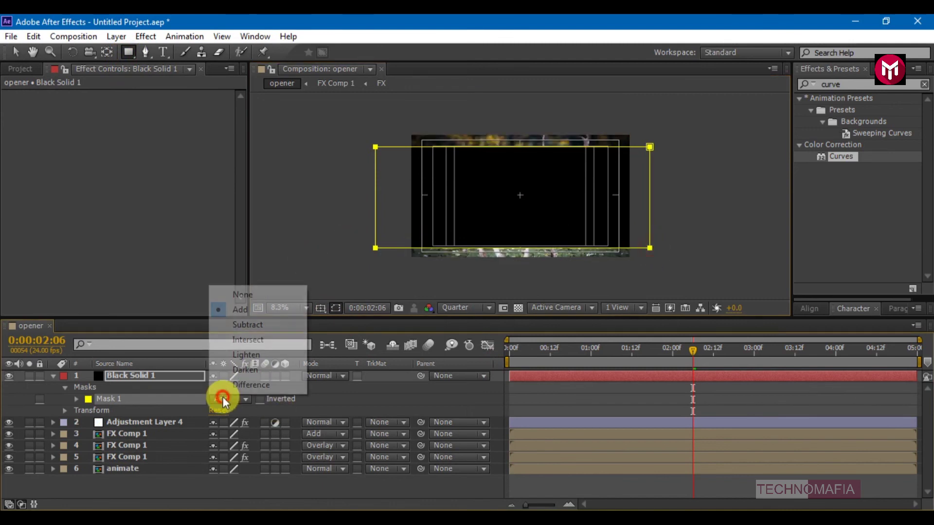
left_click(240, 323)
- Hide the title/action-safe guides and preview the opener composition from 0:00:00:00
left_click(215, 489)
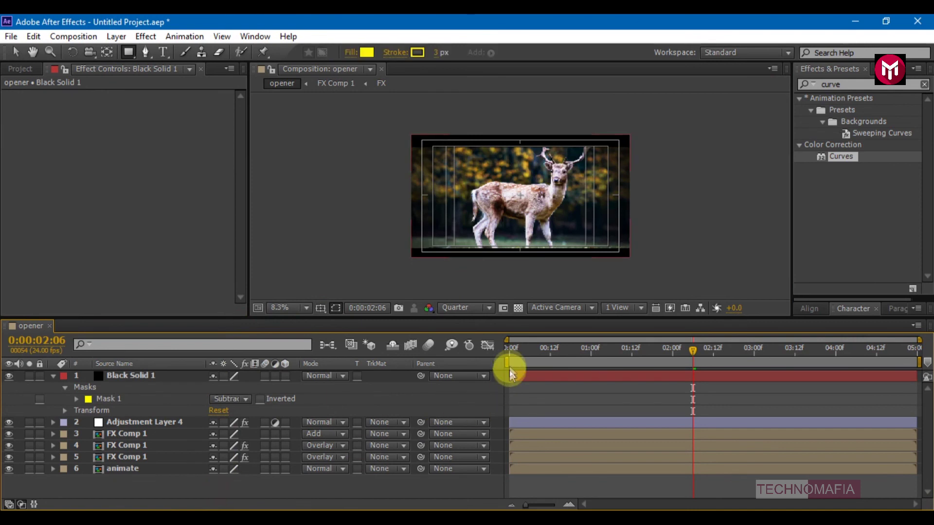
left_click(315, 313)
left_click(366, 323)
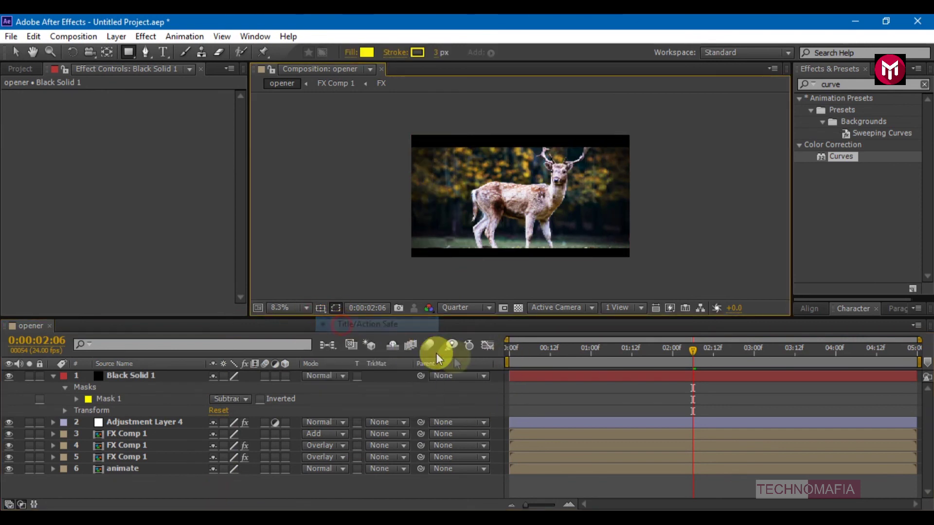
left_click(509, 350)
key("space")
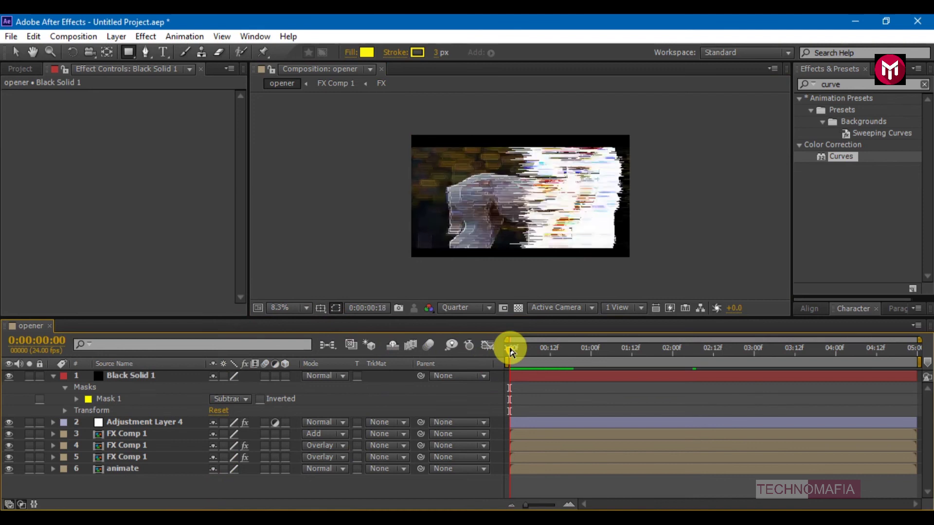